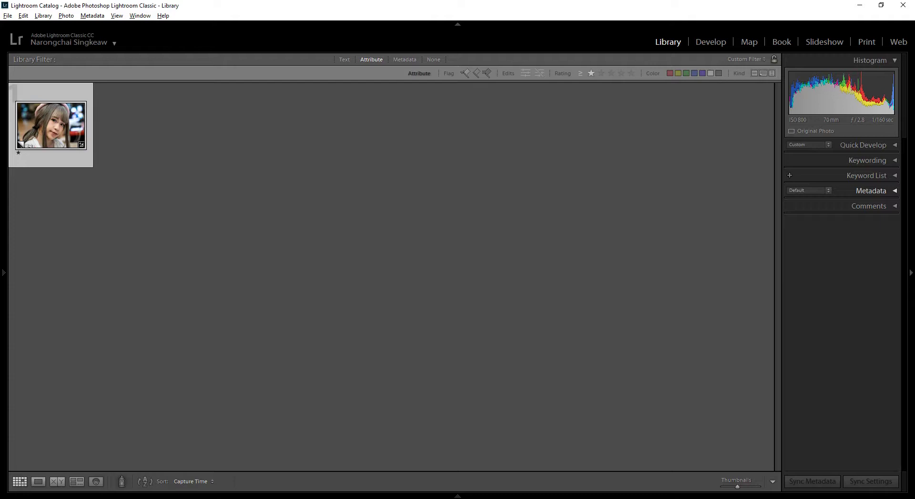
Step: Expand the metadata details of the portrait photo and open it in the Develop module
{"action": "left_click", "coordinate": [870, 190]}
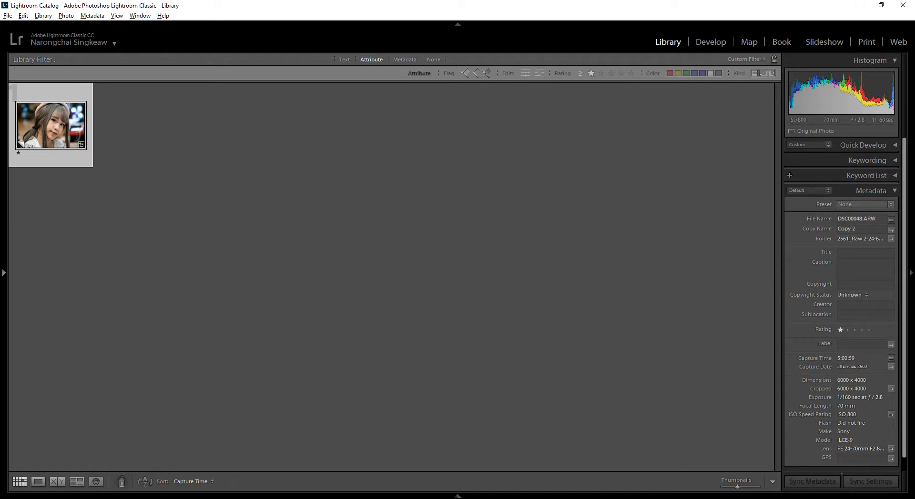
{"action": "key", "text": "d"}
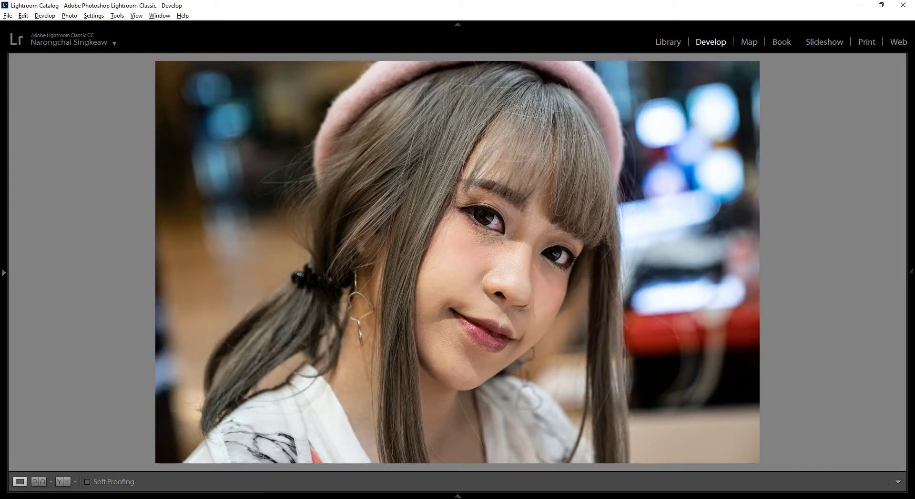
Step: Show the develop adjustments and set the portrait's Clarity to −40, checking the skin around the eyes and nose up close
{"action": "left_click", "coordinate": [501, 242]}
{"action": "left_click_drag", "start_coordinate": [501, 242], "coordinate": [413, 82]}
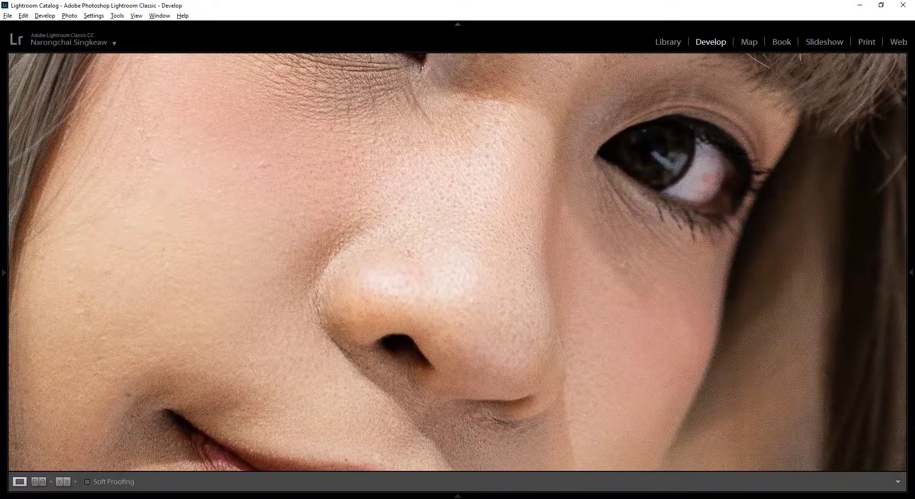
{"action": "key", "text": "z"}
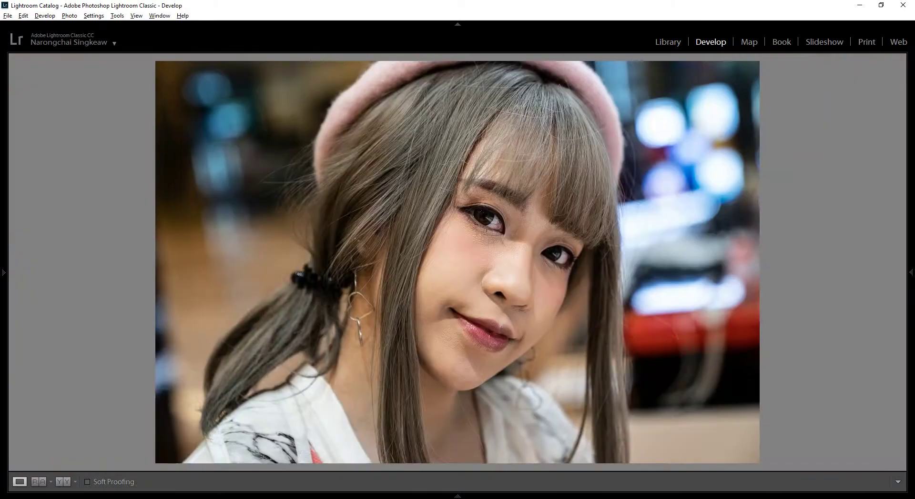
{"action": "key", "text": "z"}
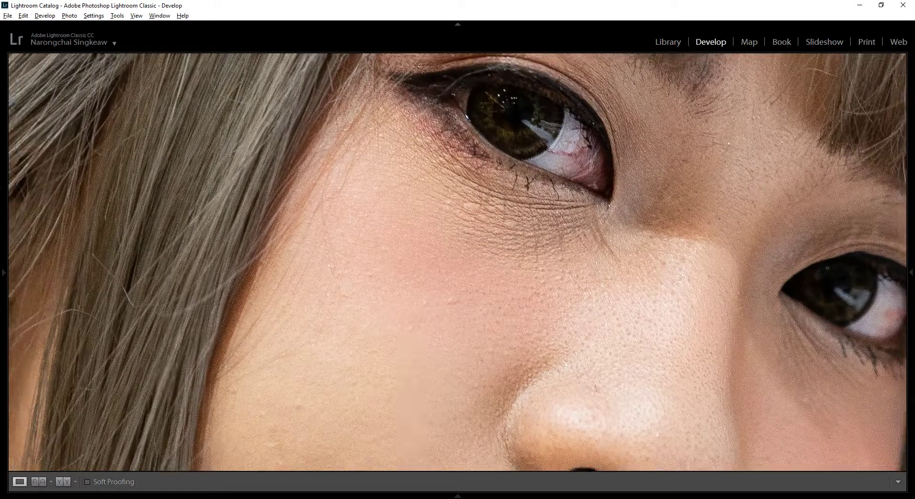
{"action": "key", "text": "z"}
{"action": "key", "text": "F8"}
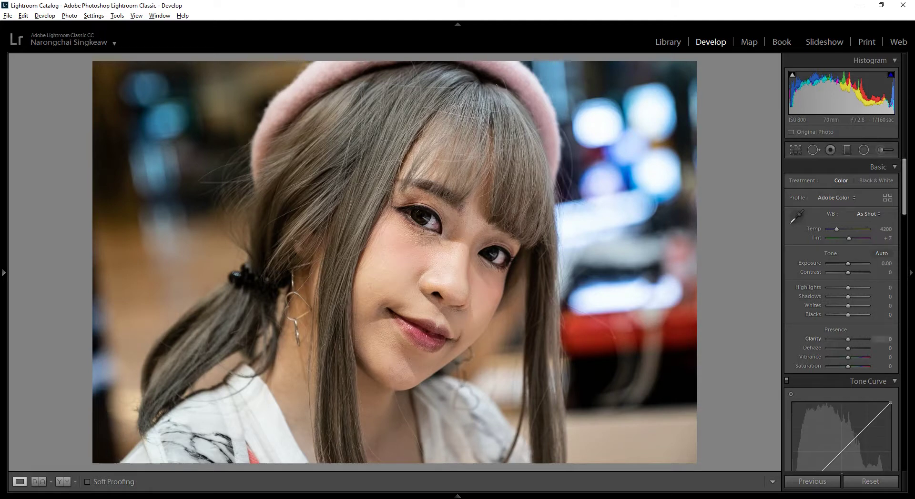
{"action": "left_click_drag", "start_coordinate": [848, 339], "coordinate": [840, 338]}
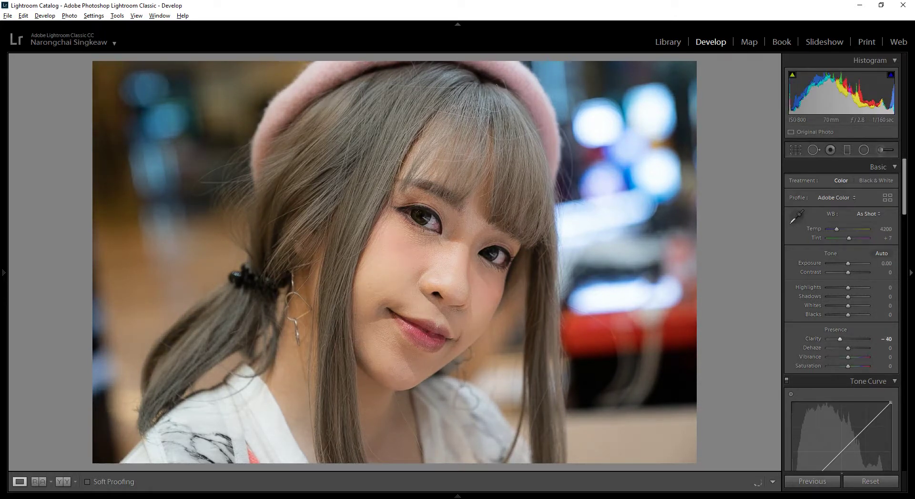
{"action": "key", "text": "z"}
{"action": "key", "text": "z"}
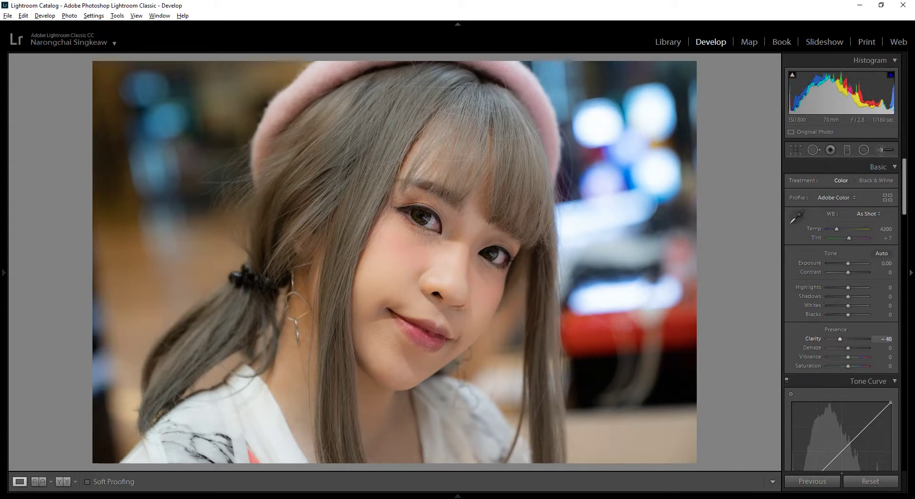
{"action": "left_click", "coordinate": [430, 228]}
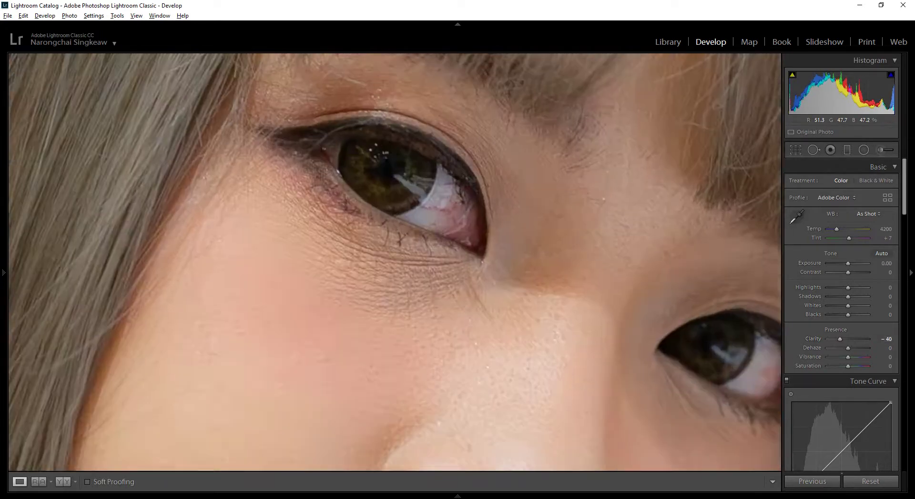
{"action": "left_click", "coordinate": [431, 229]}
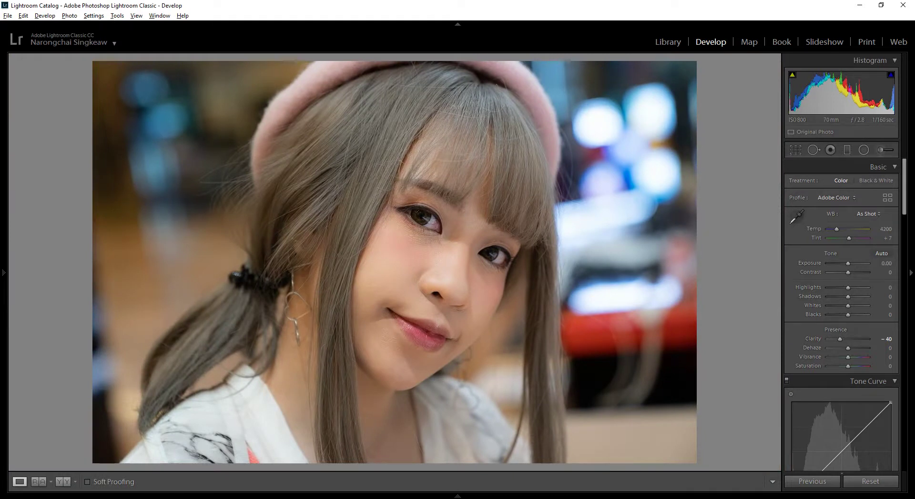
Step: Look through the develop adjustments, from the tone curve and color settings to lens corrections, effects and calibration
{"action": "scroll", "coordinate": [842, 314], "scroll_direction": "down", "scroll_amount": 10}
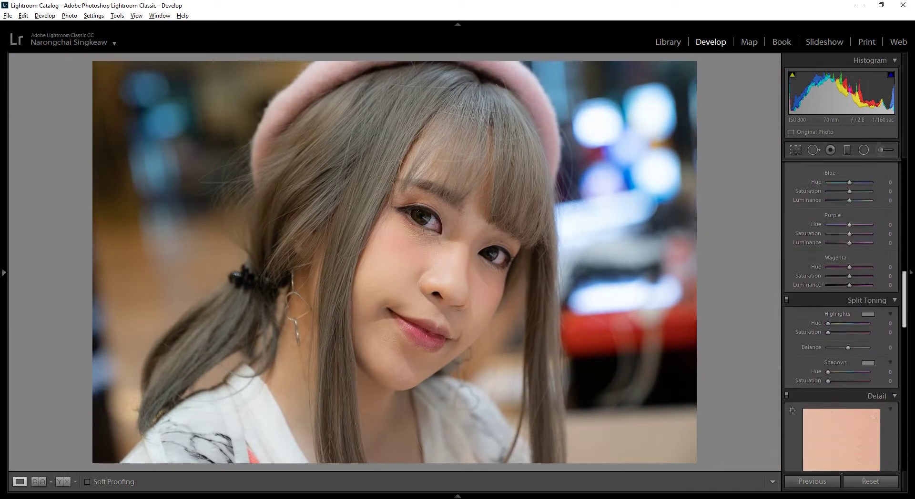
{"action": "scroll", "coordinate": [841, 315], "scroll_direction": "down", "scroll_amount": 5}
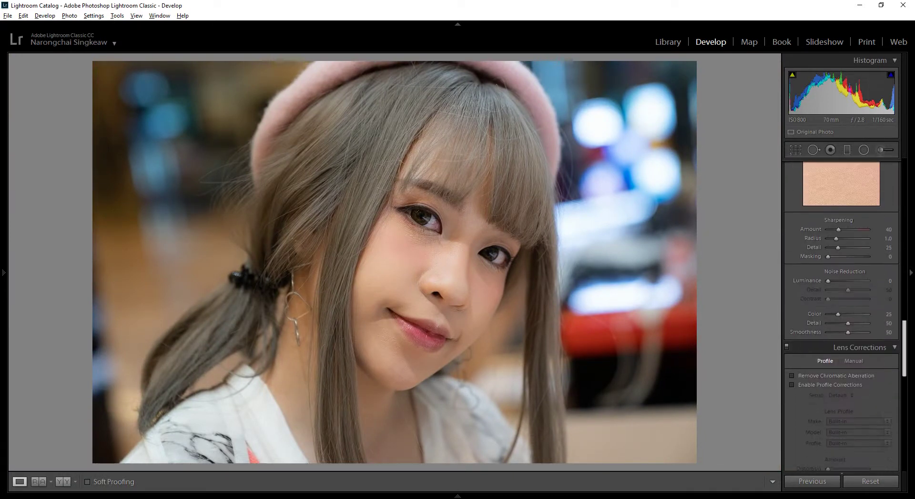
{"action": "scroll", "coordinate": [865, 215], "scroll_direction": "up", "scroll_amount": 6}
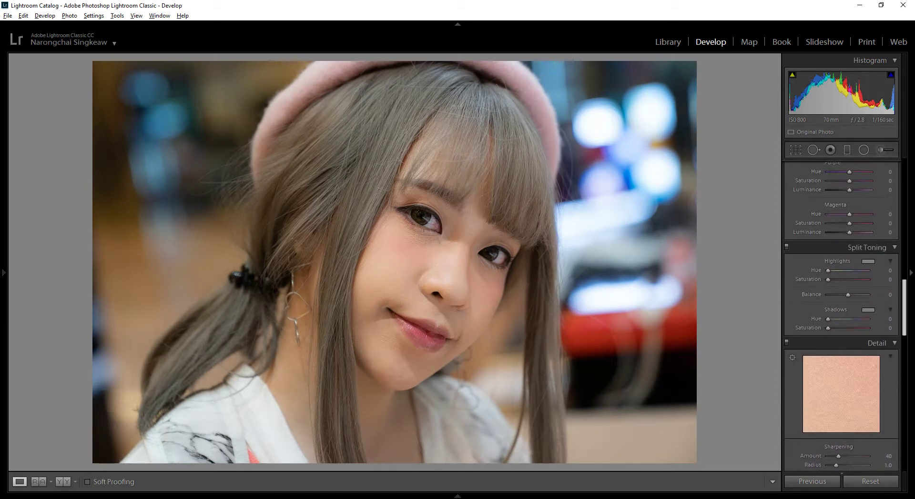
{"action": "scroll", "coordinate": [865, 421], "scroll_direction": "up", "scroll_amount": 8}
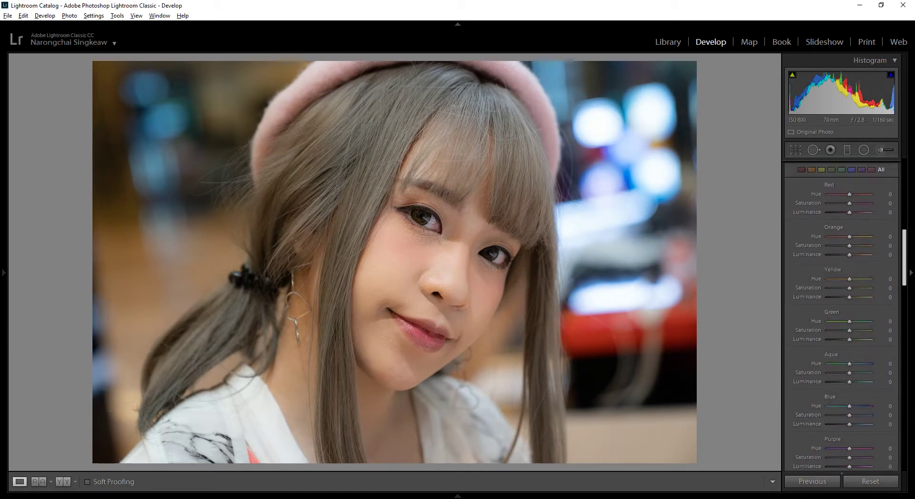
{"action": "scroll", "coordinate": [841, 314], "scroll_direction": "down", "scroll_amount": 12}
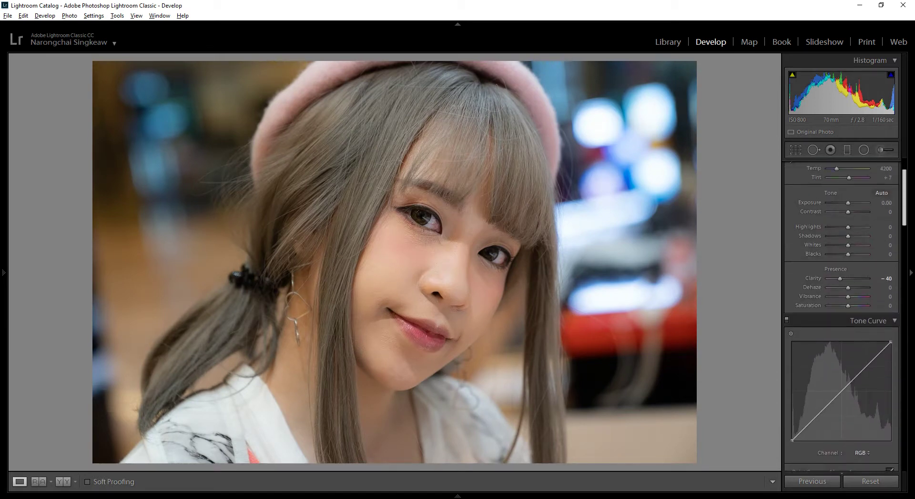
{"action": "scroll", "coordinate": [841, 315], "scroll_direction": "down", "scroll_amount": 2}
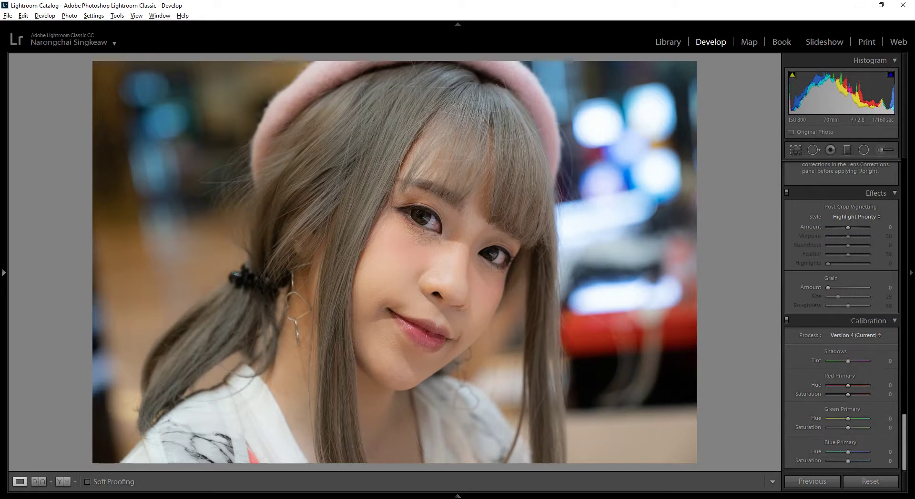
{"action": "scroll", "coordinate": [841, 314], "scroll_direction": "up", "scroll_amount": 10}
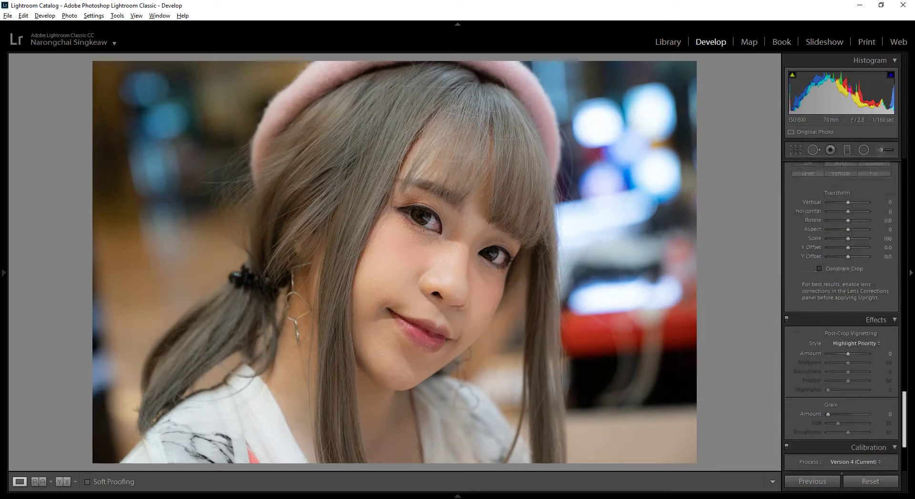
{"action": "scroll", "coordinate": [841, 319], "scroll_direction": "up", "scroll_amount": 1}
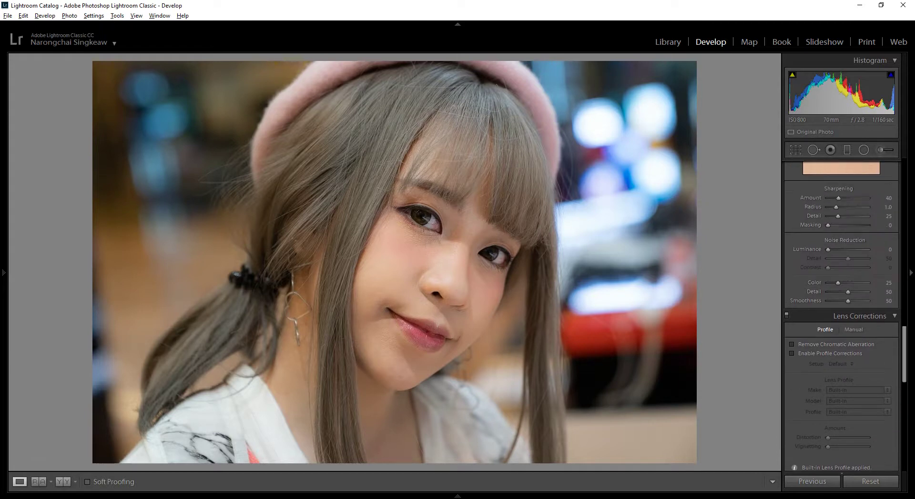
{"action": "scroll", "coordinate": [842, 334], "scroll_direction": "up", "scroll_amount": 8}
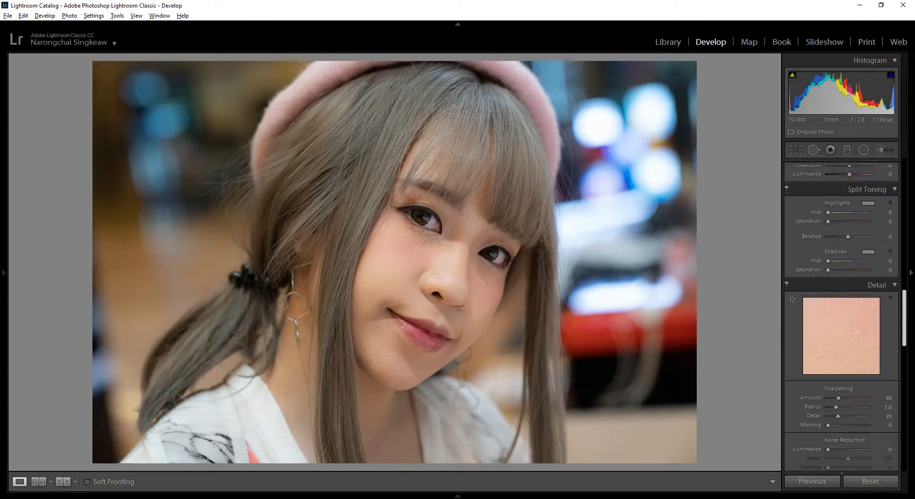
{"action": "scroll", "coordinate": [841, 315], "scroll_direction": "up", "scroll_amount": 5}
{"action": "scroll", "coordinate": [841, 317], "scroll_direction": "down", "scroll_amount": 6}
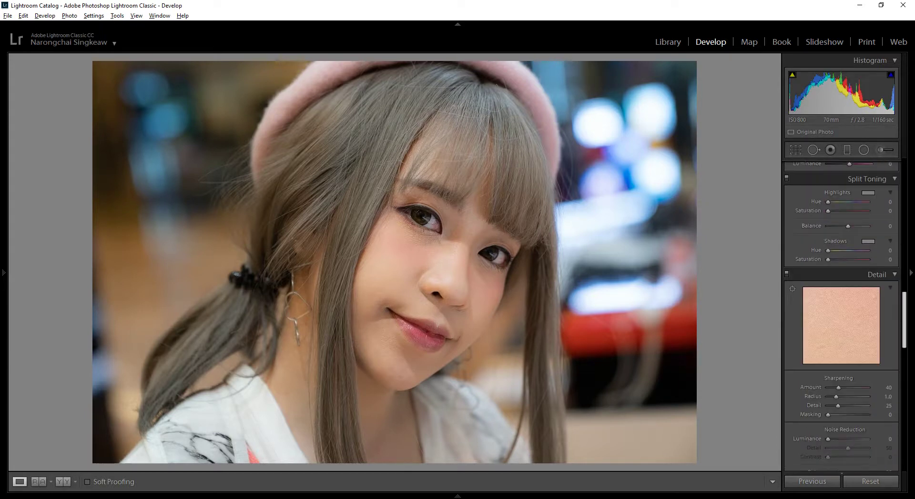
Step: Examine the portrait's face, hair and background up close at several spots
{"action": "left_click", "coordinate": [419, 273]}
{"action": "left_click", "coordinate": [419, 270]}
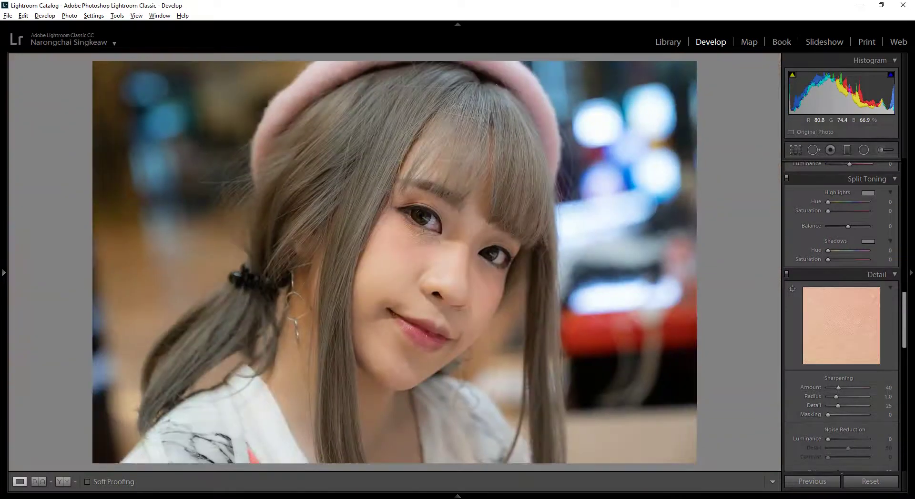
{"action": "left_click", "coordinate": [579, 197]}
{"action": "left_click", "coordinate": [578, 197]}
{"action": "left_click", "coordinate": [187, 214]}
{"action": "left_click", "coordinate": [187, 215]}
{"action": "left_click", "coordinate": [267, 217]}
{"action": "left_click_drag", "start_coordinate": [266, 217], "coordinate": [512, 274]}
{"action": "key", "text": "z"}
{"action": "key", "text": "z"}
{"action": "key", "text": "z"}
{"action": "key", "text": "z"}
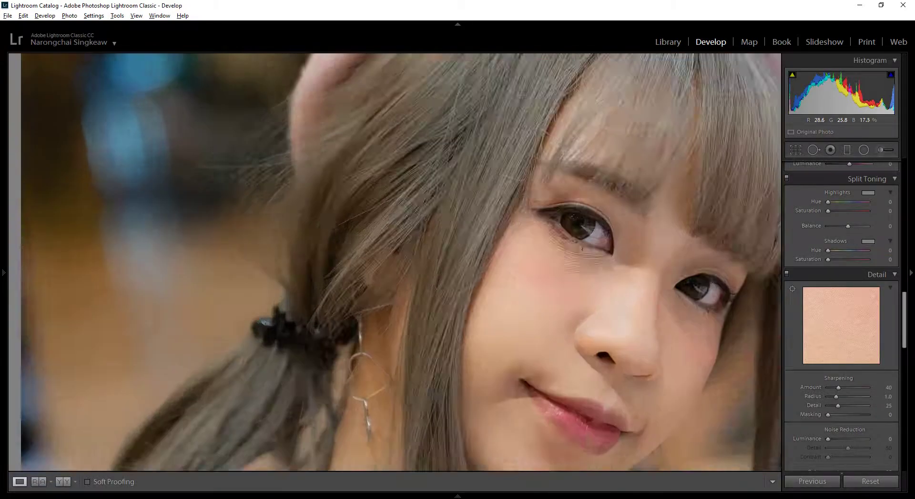
{"action": "key", "text": "z"}
Step: Apply a cool blue split tone to both shadows and highlights with Hue 215 and Saturation 12
{"action": "left_click", "coordinate": [865, 240]}
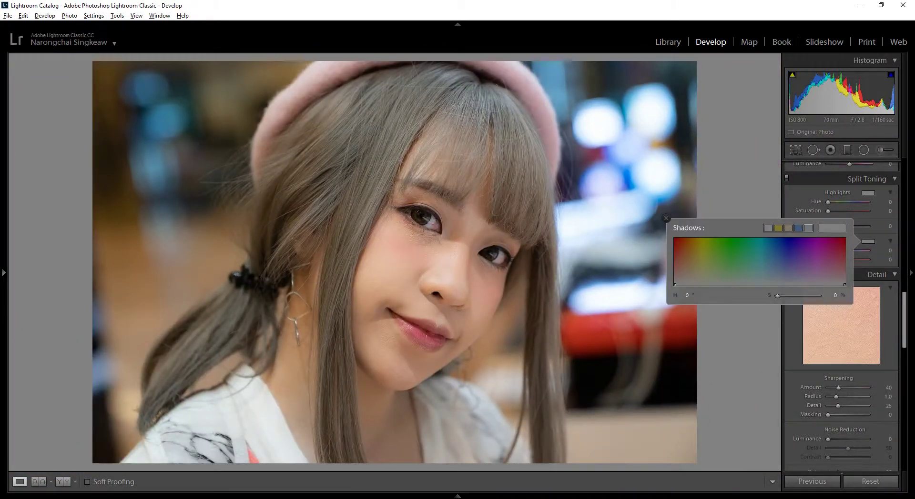
{"action": "left_click", "coordinate": [808, 228]}
{"action": "left_click", "coordinate": [868, 193]}
{"action": "left_click", "coordinate": [808, 180]}
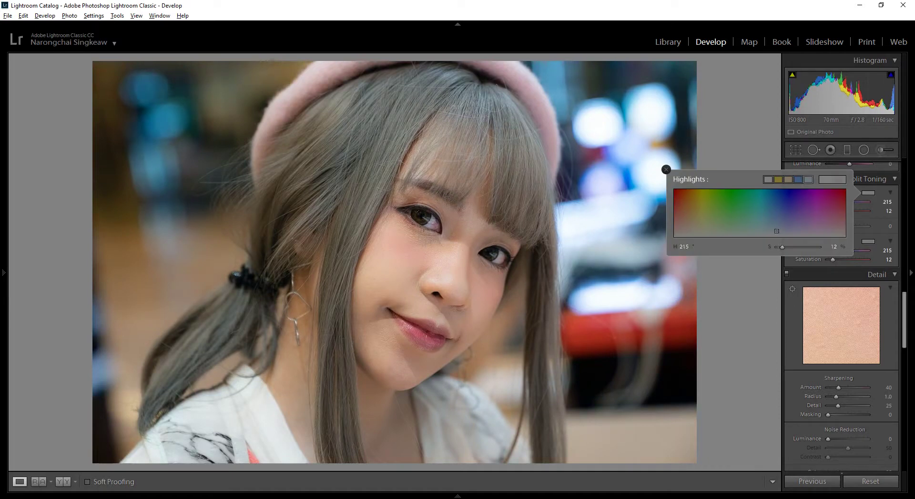
{"action": "left_click", "coordinate": [411, 282]}
{"action": "key", "text": "z"}
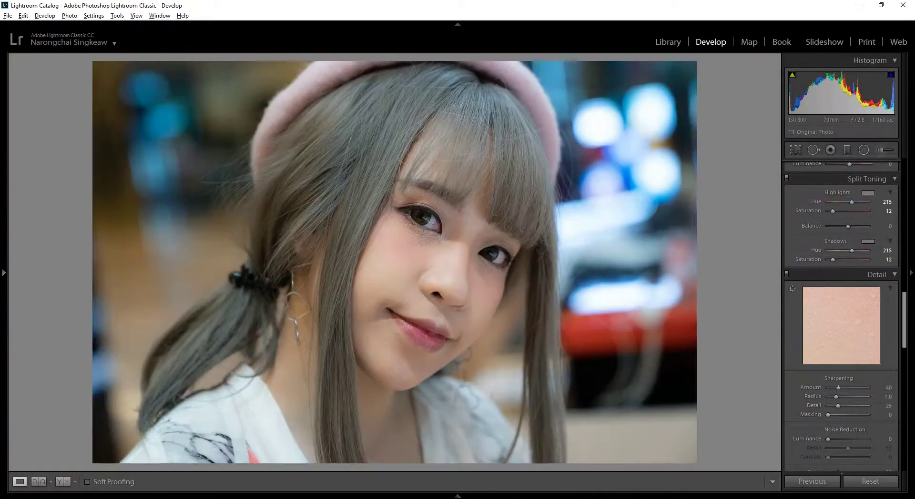
Step: Inspect the cheek and nose skin tones and set the Orange Saturation to +30 in the HSL adjustments
{"action": "scroll", "coordinate": [841, 315], "scroll_direction": "up", "scroll_amount": 8}
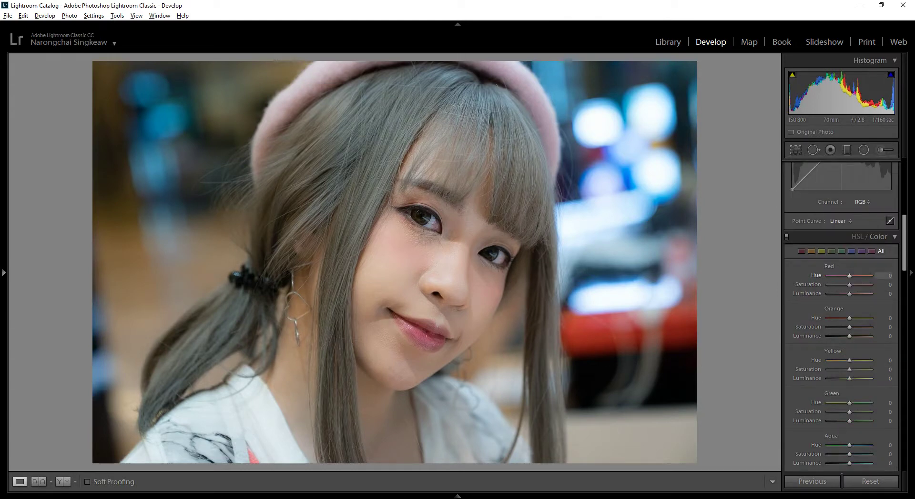
{"action": "key", "text": "z"}
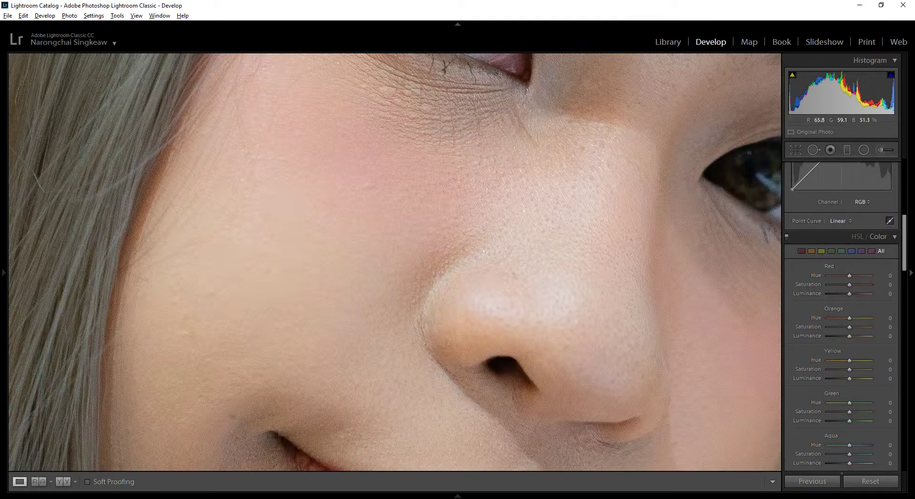
{"action": "left_click_drag", "start_coordinate": [395, 262], "coordinate": [291, 315]}
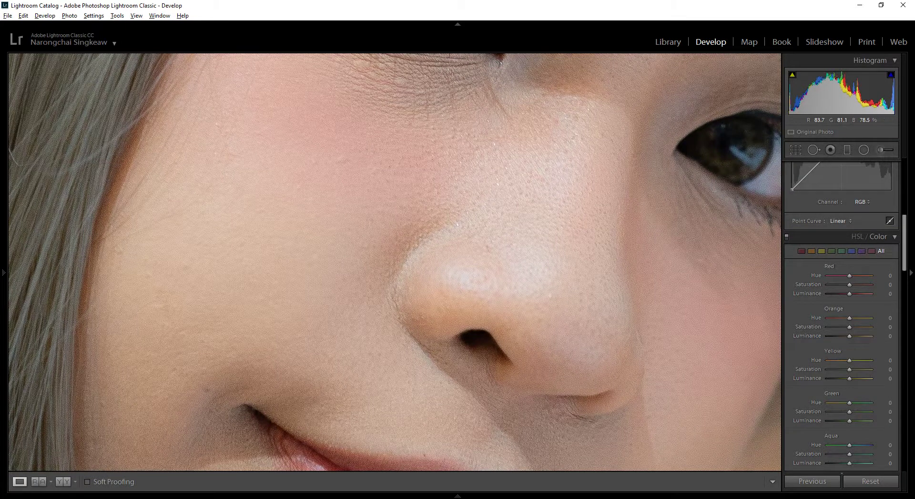
{"action": "key", "text": "z"}
{"action": "left_click_drag", "start_coordinate": [850, 327], "coordinate": [860, 327]}
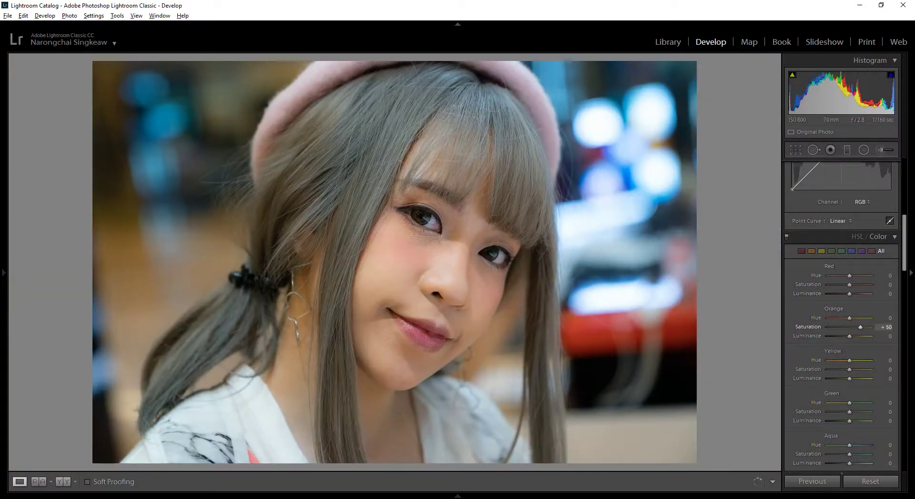
{"action": "key", "text": "Down"}
{"action": "key", "text": "Down"}
Step: Raise the Orange Luminance to +80 to brighten the skin
{"action": "key", "text": "Tab"}
{"action": "type", "text": "20"}
{"action": "key", "text": "shift+Up"}
{"action": "key", "text": "shift+Up"}
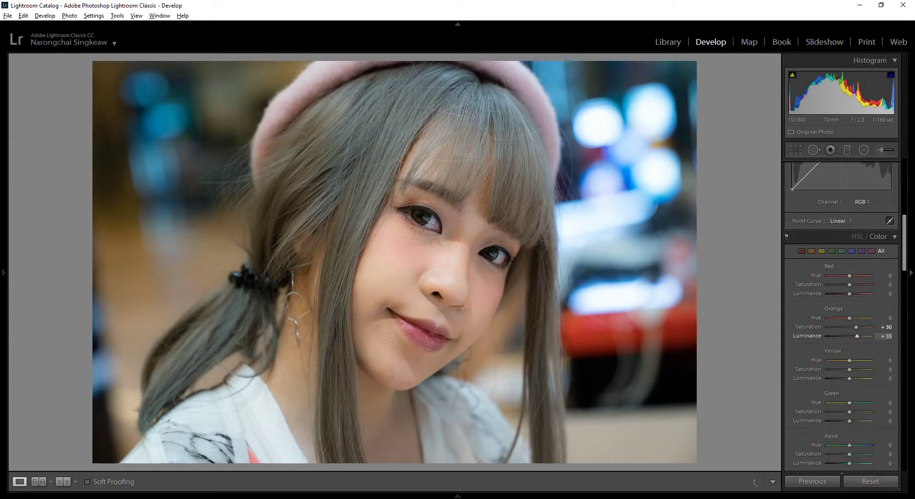
{"action": "key", "text": "Up"}
{"action": "key", "text": "Up"}
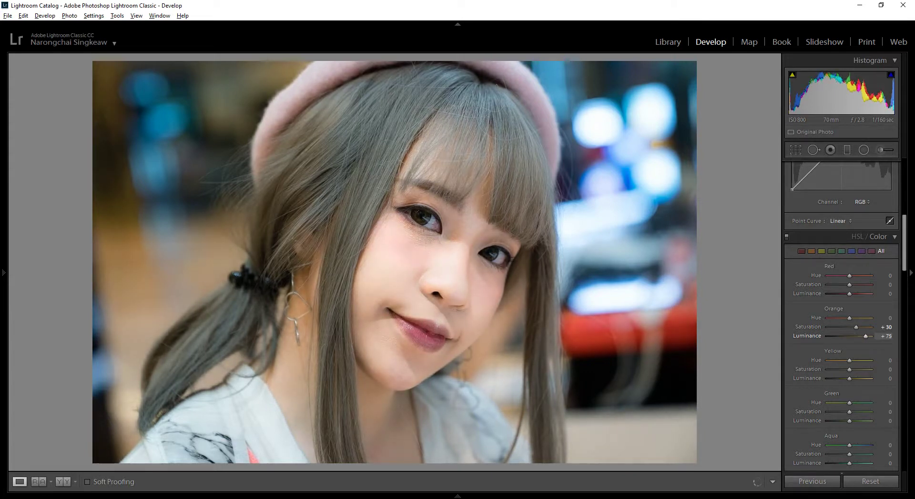
{"action": "key", "text": "Up"}
{"action": "key", "text": "Up"}
{"action": "key", "text": "Return"}
Step: Compare the before and after versions side by side, and set the Orange Hue to +5
{"action": "key", "text": "y"}
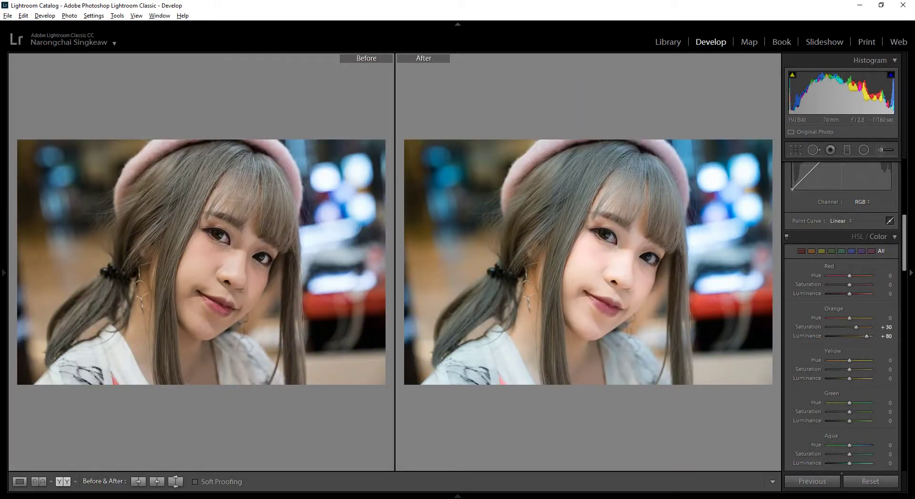
{"action": "key", "text": "y"}
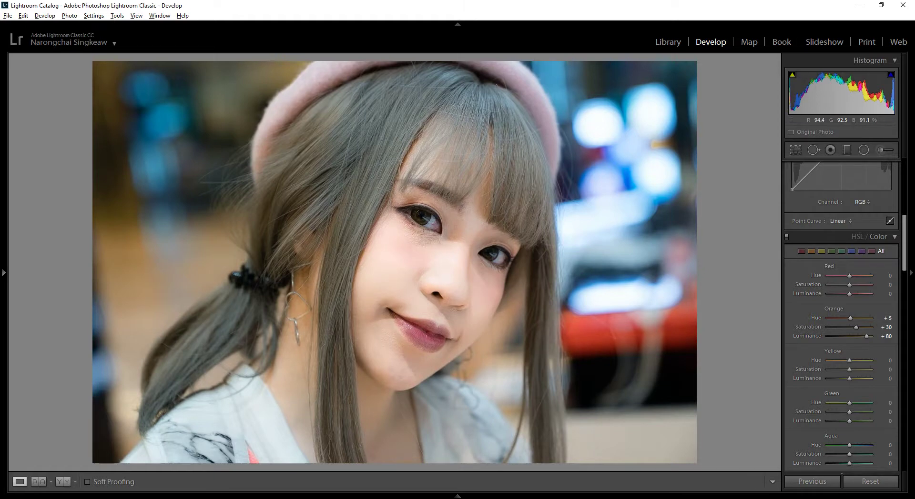
{"action": "left_click", "coordinate": [433, 282]}
{"action": "left_click", "coordinate": [433, 281]}
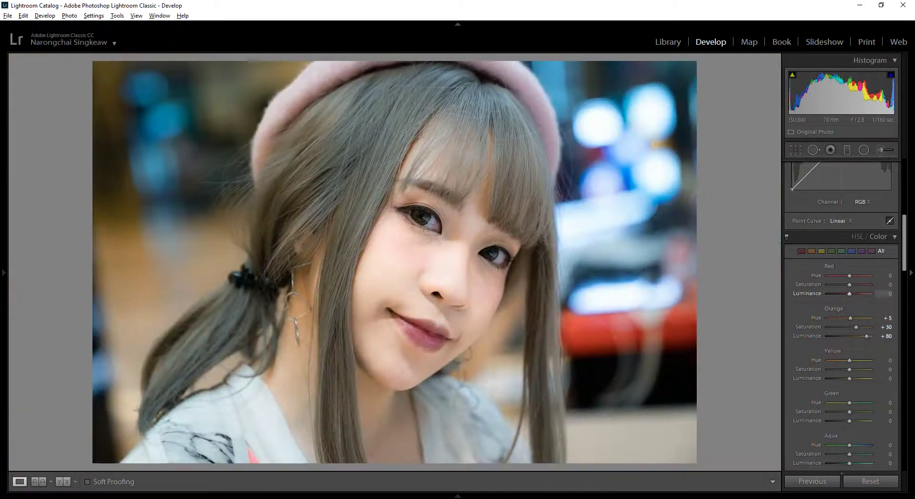
Step: Set the Red Saturation to +30 and the Red Luminance to +75
{"action": "left_click_drag", "start_coordinate": [849, 285], "coordinate": [856, 285]}
{"action": "left_click_drag", "start_coordinate": [849, 294], "coordinate": [863, 294]}
{"action": "scroll", "coordinate": [849, 293], "scroll_direction": "up", "scroll_amount": 2}
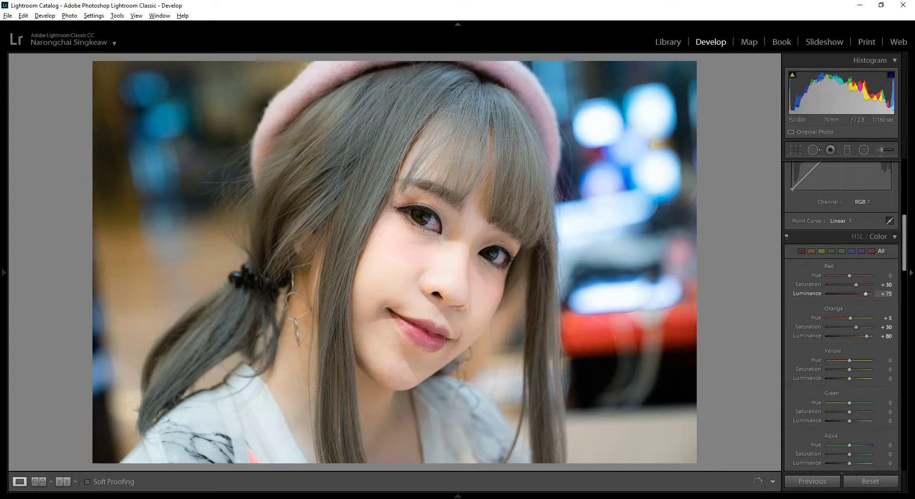
Step: Set the Red Luminance to +80 and the Red Hue to +20, checking the skin around the nose up close
{"action": "left_click", "coordinate": [445, 313]}
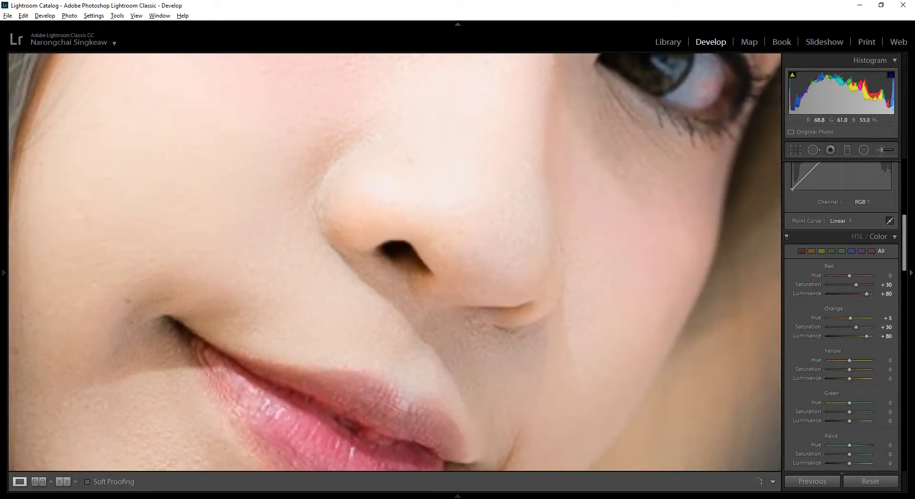
{"action": "left_click", "coordinate": [447, 311]}
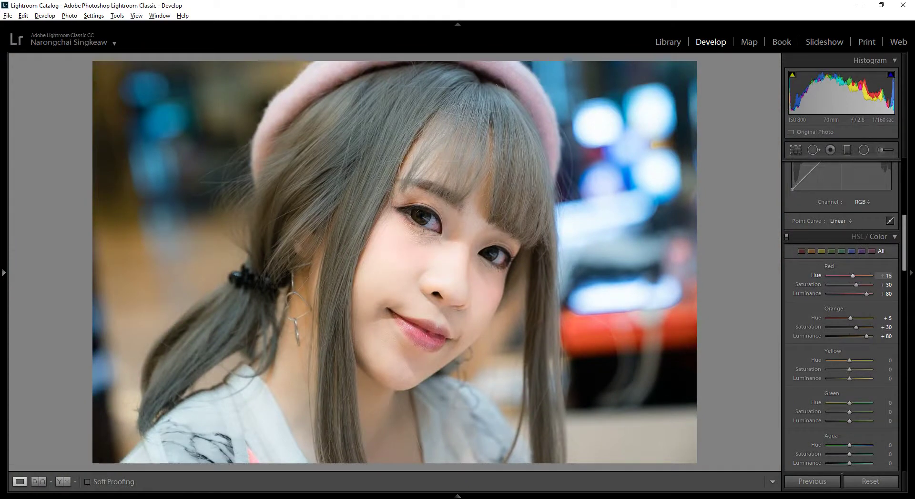
{"action": "left_click", "coordinate": [445, 312]}
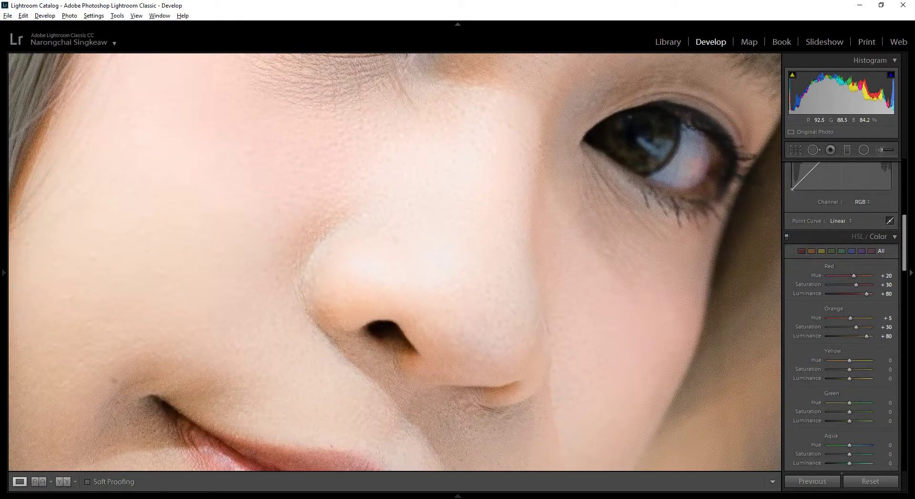
{"action": "left_click", "coordinate": [444, 313]}
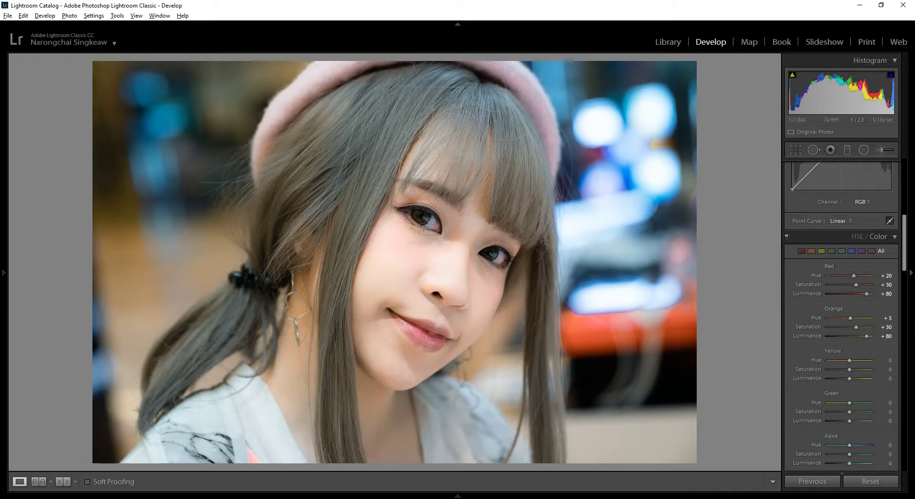
Step: Look through the Develop adjustments from HSL down to Calibration and back up to the Basic settings
{"action": "scroll", "coordinate": [841, 294], "scroll_direction": "down", "scroll_amount": 1}
{"action": "scroll", "coordinate": [841, 294], "scroll_direction": "up", "scroll_amount": 4}
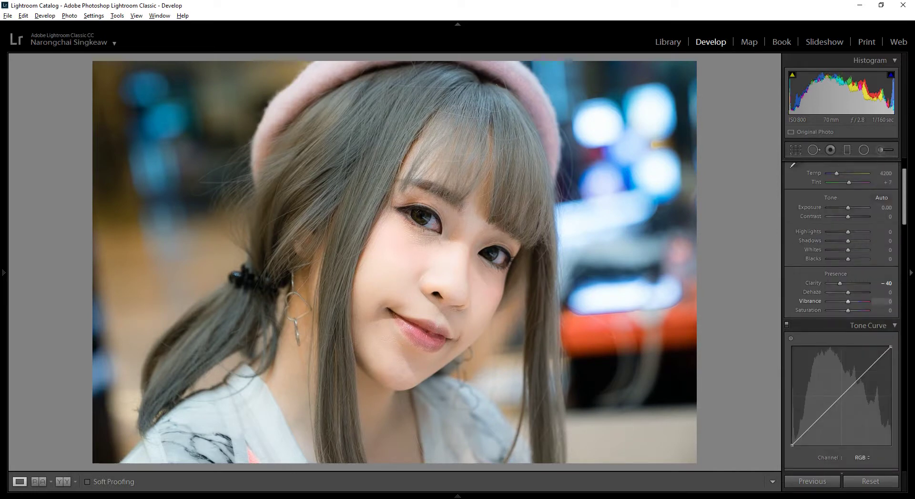
{"action": "scroll", "coordinate": [841, 315], "scroll_direction": "down", "scroll_amount": 10}
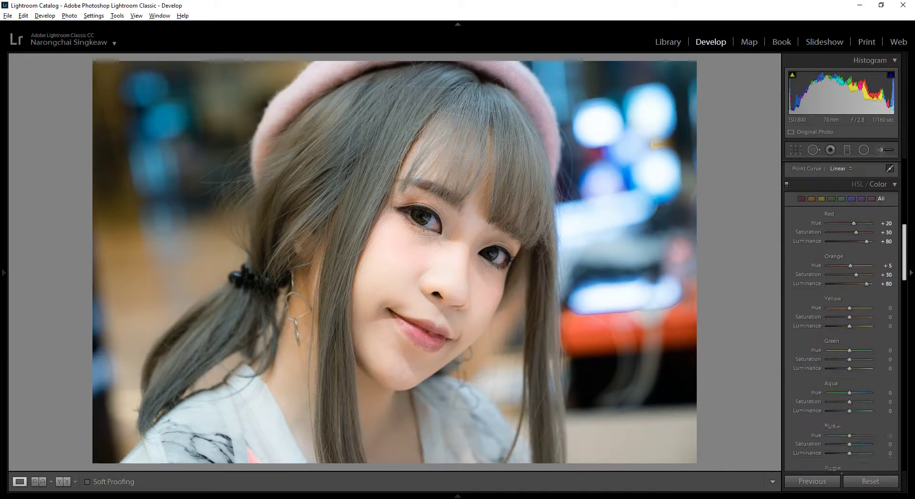
{"action": "scroll", "coordinate": [841, 314], "scroll_direction": "down", "scroll_amount": 8}
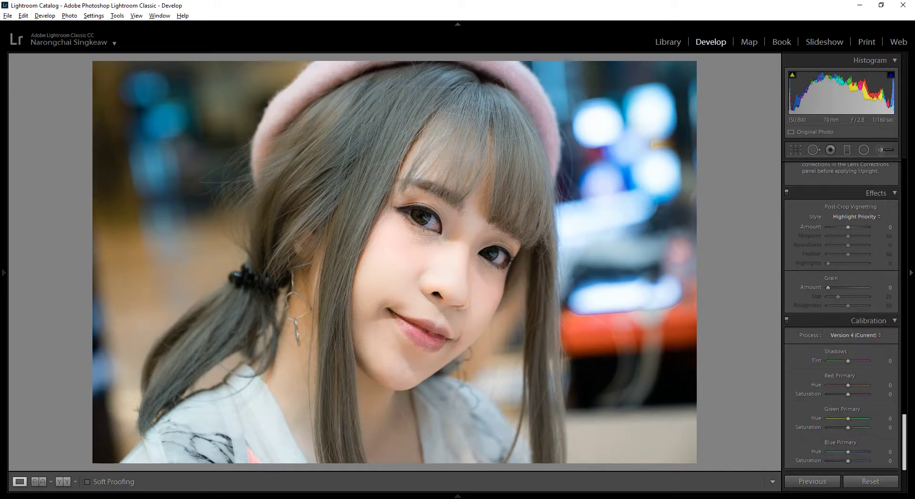
{"action": "scroll", "coordinate": [841, 314], "scroll_direction": "up", "scroll_amount": 10}
{"action": "scroll", "coordinate": [841, 314], "scroll_direction": "up", "scroll_amount": 2}
{"action": "scroll", "coordinate": [841, 314], "scroll_direction": "down", "scroll_amount": 4}
{"action": "scroll", "coordinate": [842, 314], "scroll_direction": "up", "scroll_amount": 15}
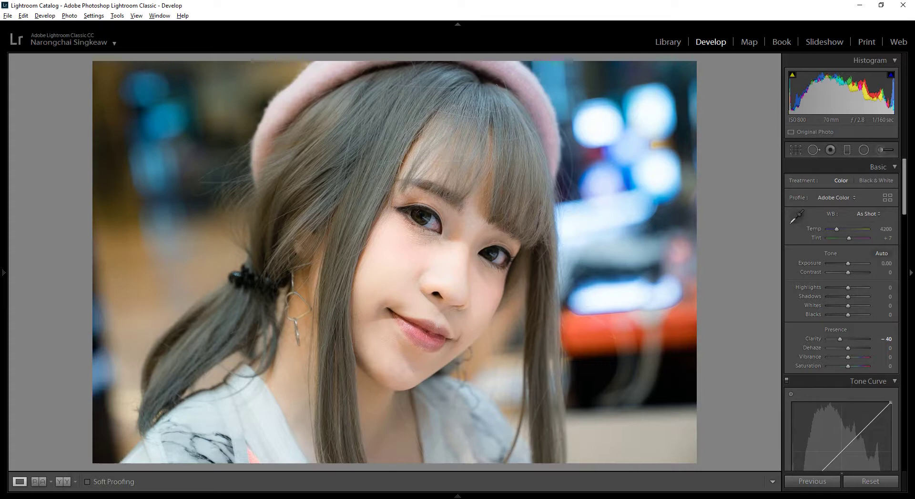
Step: Try extreme white balance temperatures of 2000 and 50000 on the portrait, and undo the changes
{"action": "left_click_drag", "start_coordinate": [836, 228], "coordinate": [828, 229]}
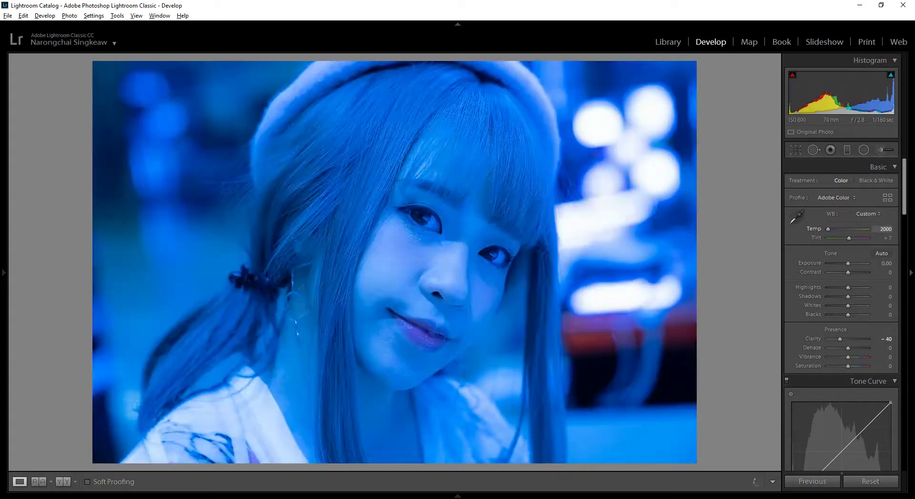
{"action": "type", "text": "50000"}
{"action": "key", "text": "Return"}
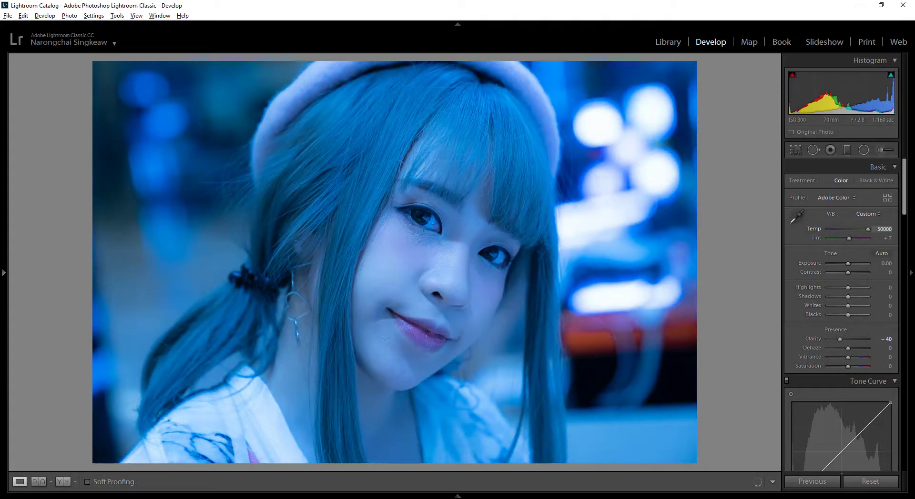
{"action": "type", "text": "8005"}
{"action": "key", "text": "Return"}
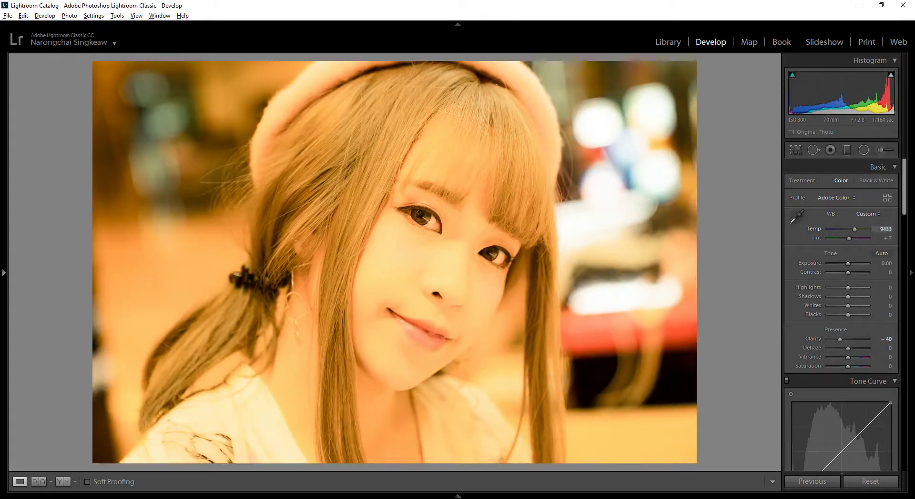
{"action": "type", "text": "50000"}
{"action": "key", "text": "Return"}
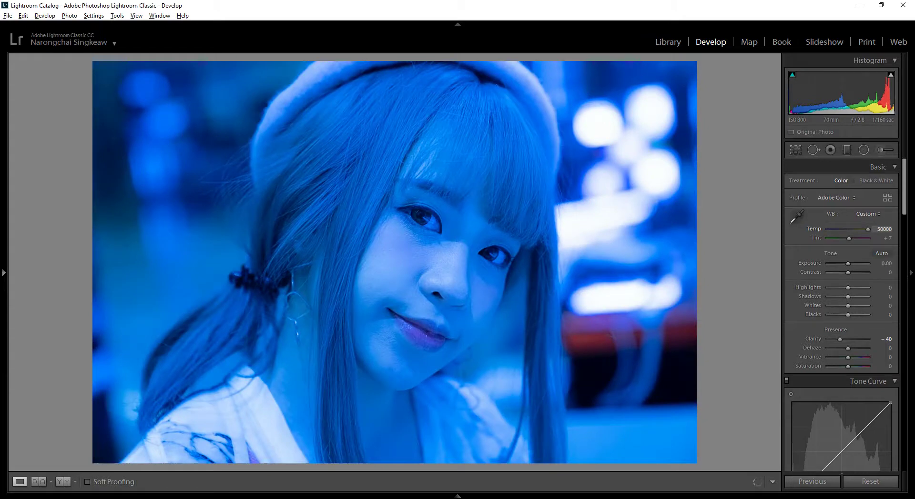
{"action": "type", "text": "2000"}
{"action": "key", "text": "Return"}
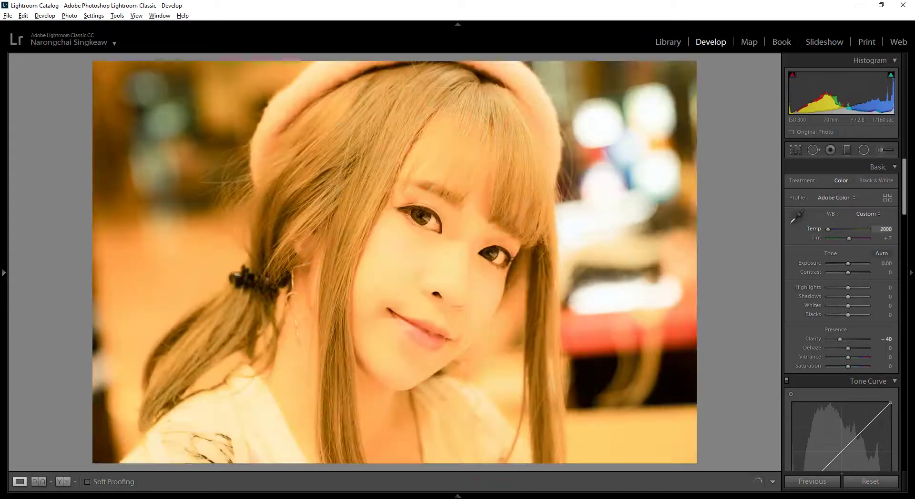
{"action": "key", "text": "ctrl+z"}
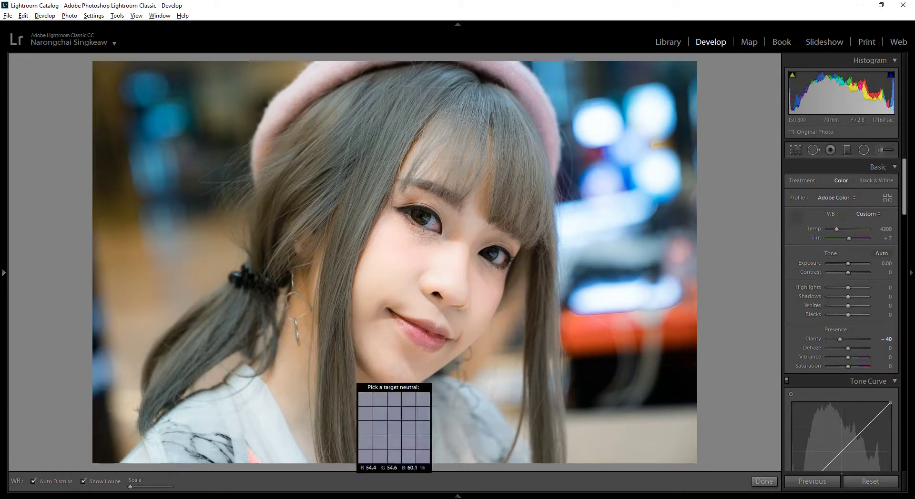
Step: Try setting the white balance by sampling a neutral tone in the photo, and undo it
{"action": "left_click", "coordinate": [311, 357]}
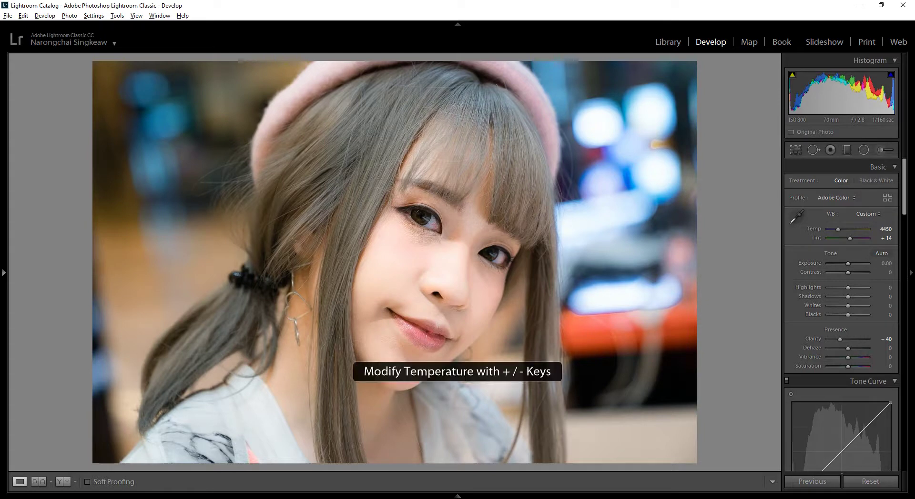
{"action": "key", "text": "ctrl+z"}
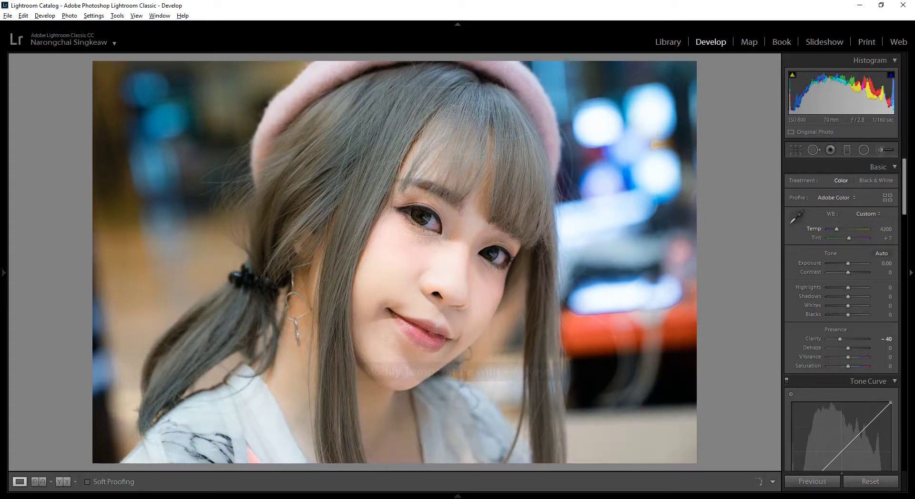
{"action": "key", "text": "z"}
{"action": "key", "text": "z"}
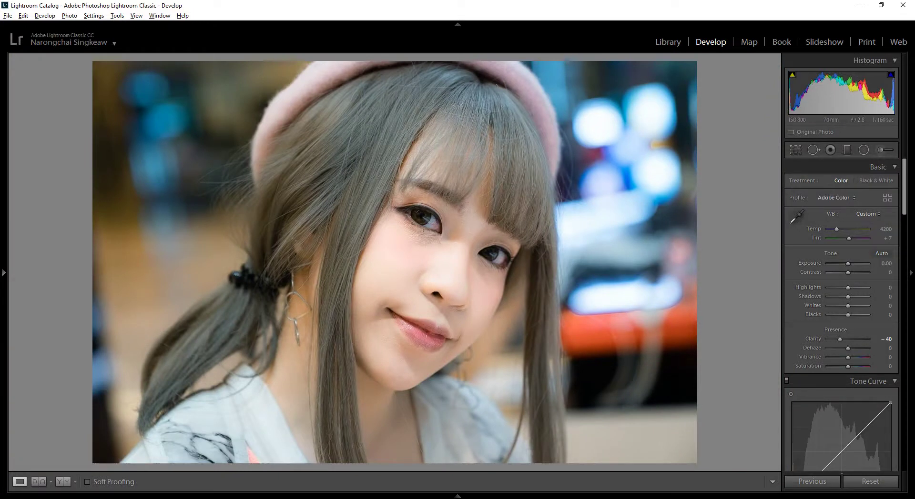
Step: Start a new radial filter, reset its effect values, and set Exposure to 0.30 and Shadows to 30
{"action": "scroll", "coordinate": [841, 334], "scroll_direction": "down", "scroll_amount": 3}
{"action": "scroll", "coordinate": [841, 315], "scroll_direction": "down", "scroll_amount": 8}
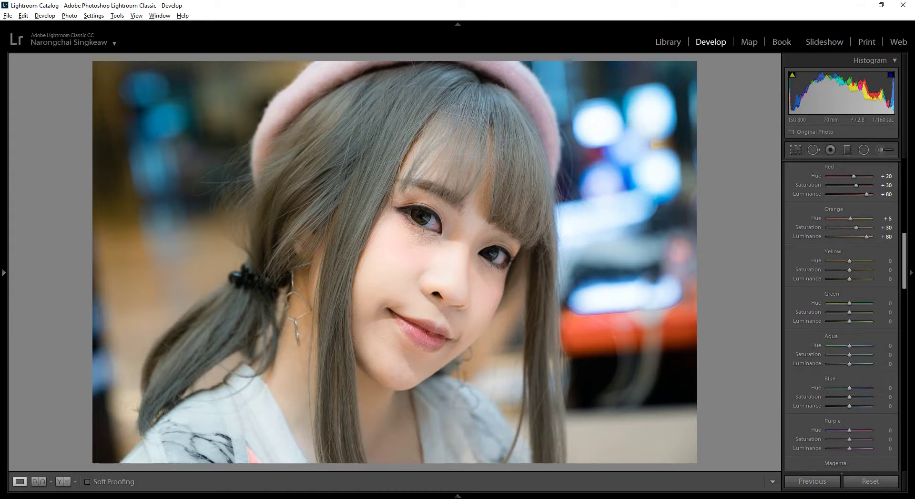
{"action": "key", "text": "shift+m"}
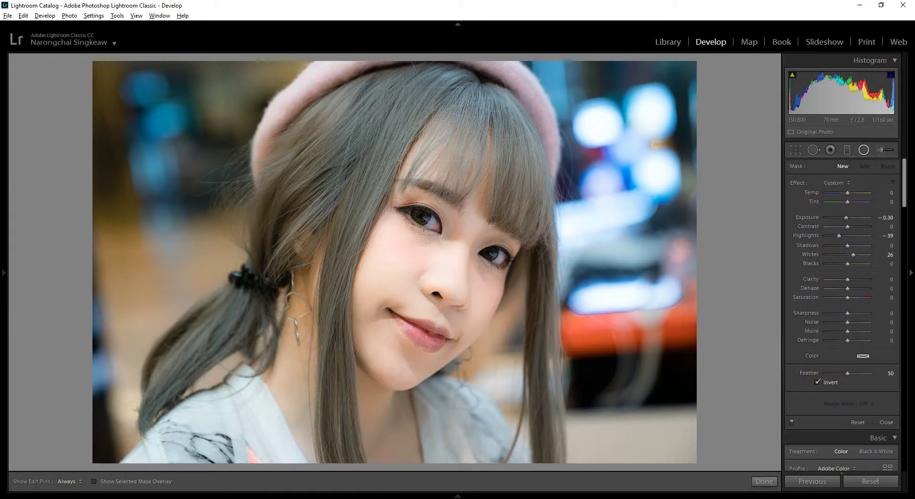
{"action": "double_click", "coordinate": [799, 183]}
{"action": "left_click_drag", "start_coordinate": [848, 217], "coordinate": [851, 246]}
Step: Draw a small radial filter, centre it over the portrait's right-hand eye, and inspect the brightened eye up close
{"action": "left_click_drag", "start_coordinate": [505, 277], "coordinate": [512, 283]}
{"action": "scroll", "coordinate": [477, 243], "scroll_direction": "up", "scroll_amount": 1}
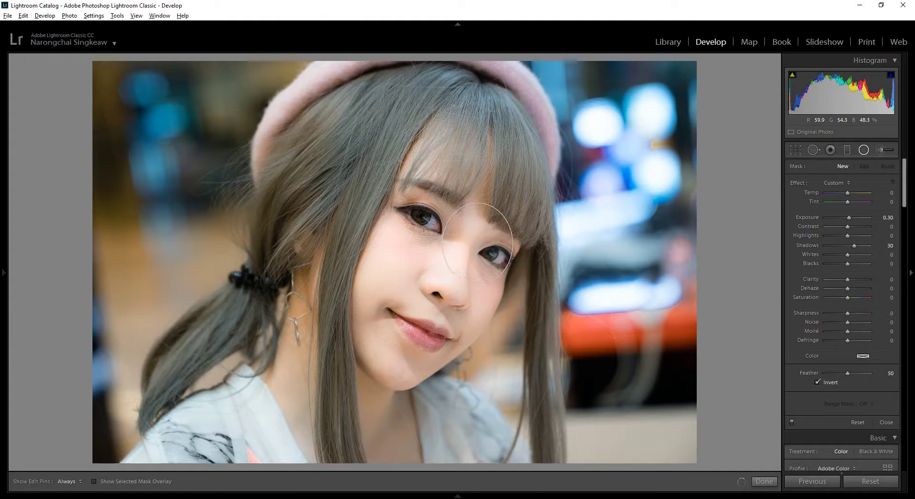
{"action": "left_click", "coordinate": [477, 244]}
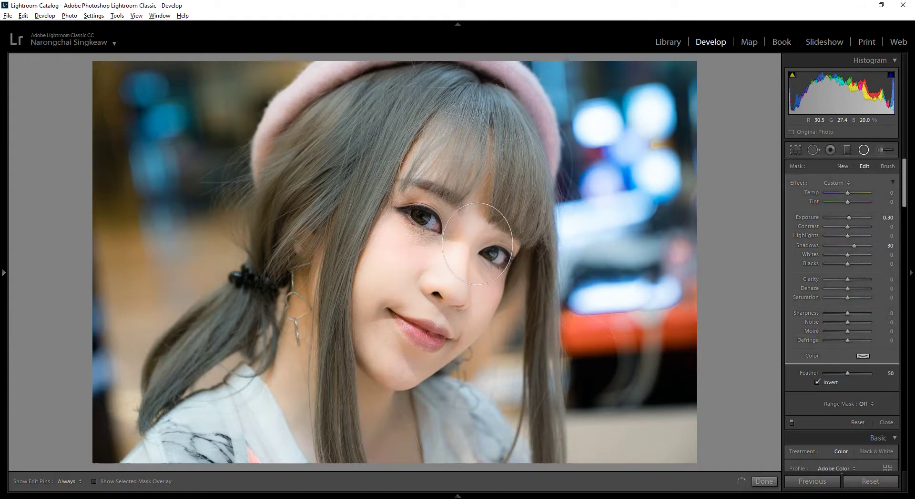
{"action": "left_click_drag", "start_coordinate": [478, 243], "coordinate": [492, 255]}
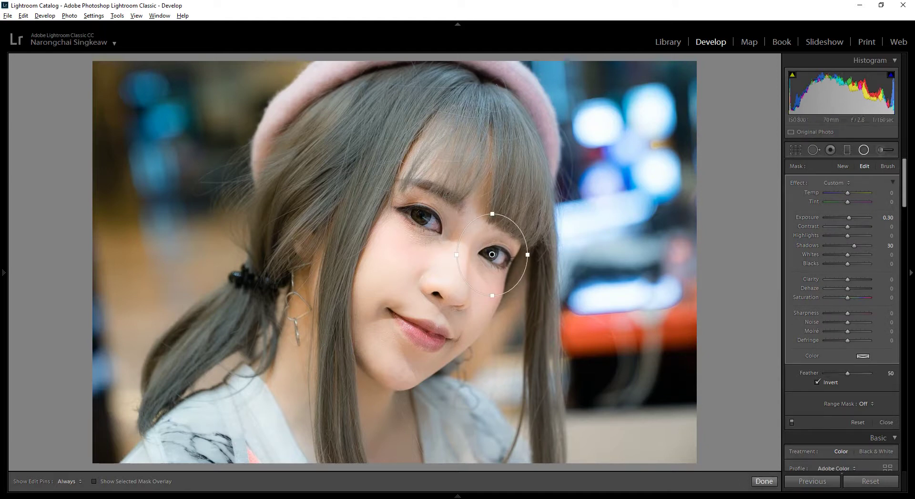
{"action": "key", "text": "shift+m"}
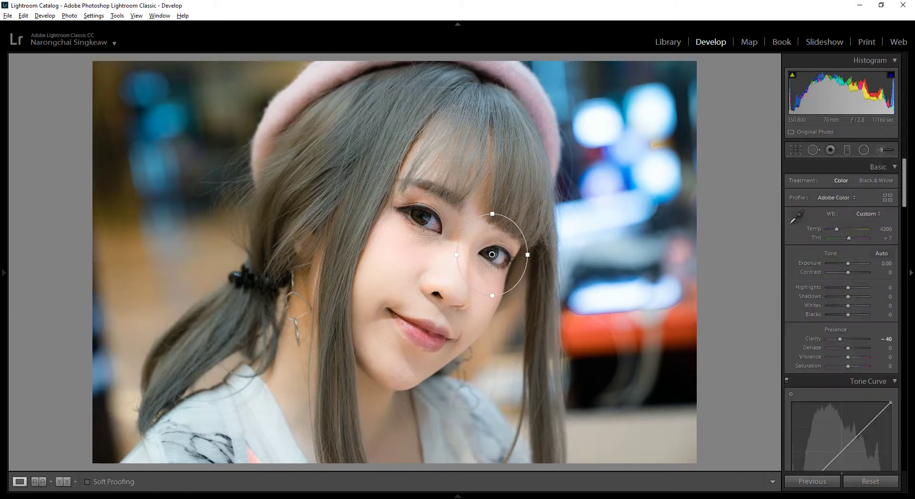
{"action": "left_click", "coordinate": [468, 273]}
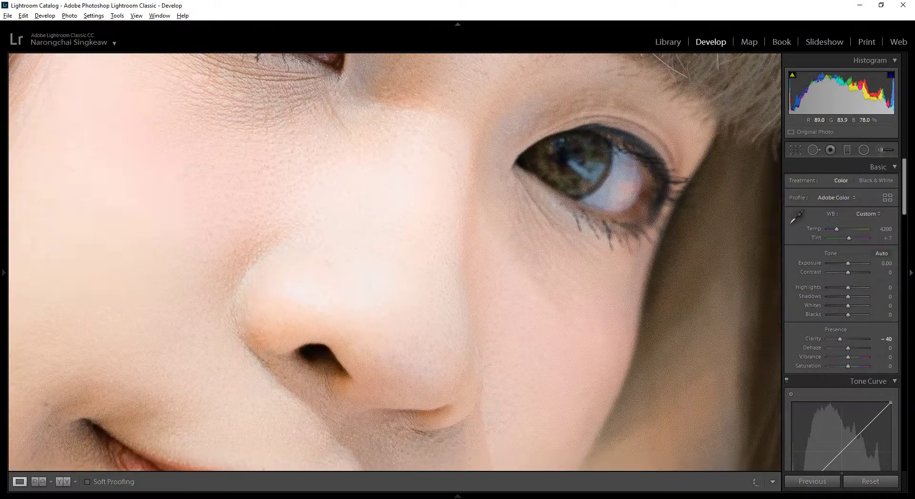
{"action": "left_click", "coordinate": [469, 273]}
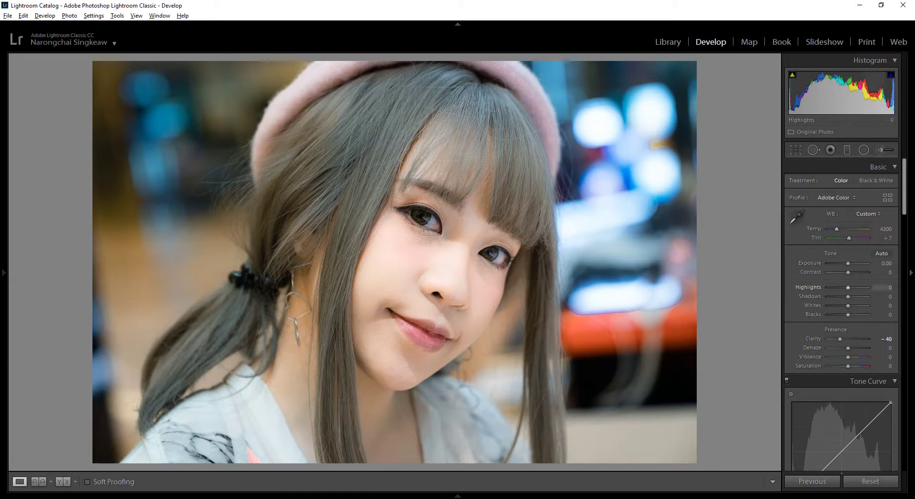
Step: Set the overall Exposure to +0.20 and lower the Highlights to −79
{"action": "key", "text": "Up"}
{"action": "key", "text": "Up"}
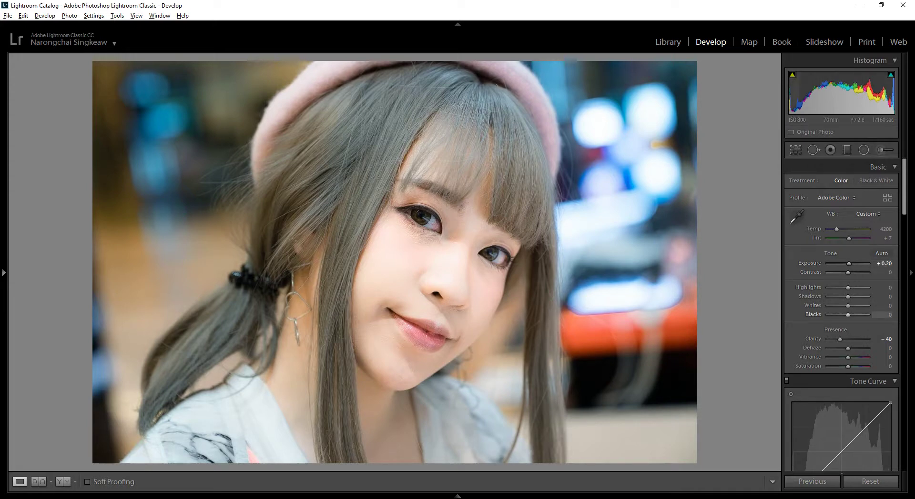
{"action": "key", "text": "comma"}
{"action": "key", "text": "comma"}
{"action": "key", "text": "comma"}
{"action": "left_click_drag", "start_coordinate": [848, 287], "coordinate": [837, 288]}
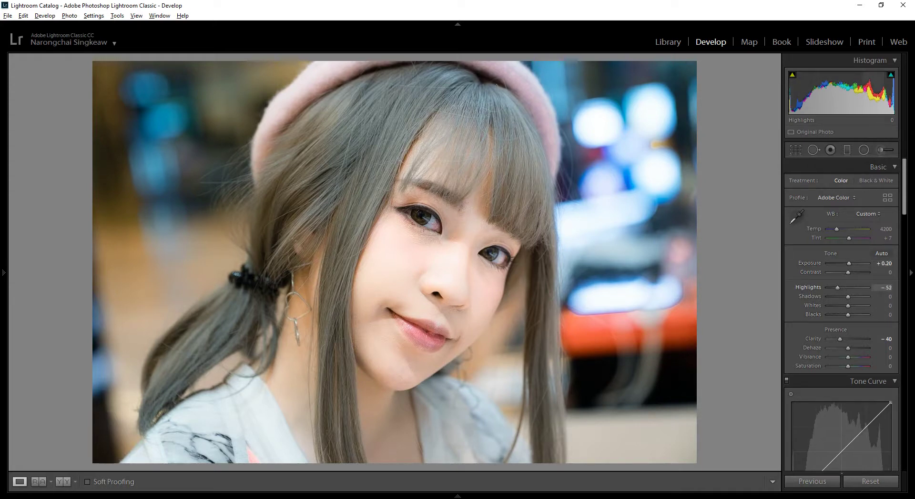
{"action": "key", "text": "minus"}
{"action": "key", "text": "minus"}
{"action": "key", "text": "minus"}
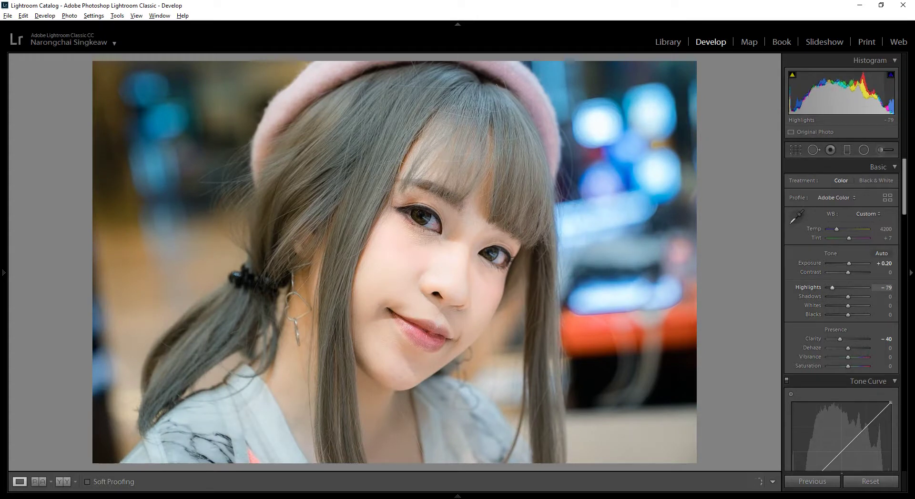
Step: Raise the Shadows to +43 in the basic tone adjustments
{"action": "key", "text": "period"}
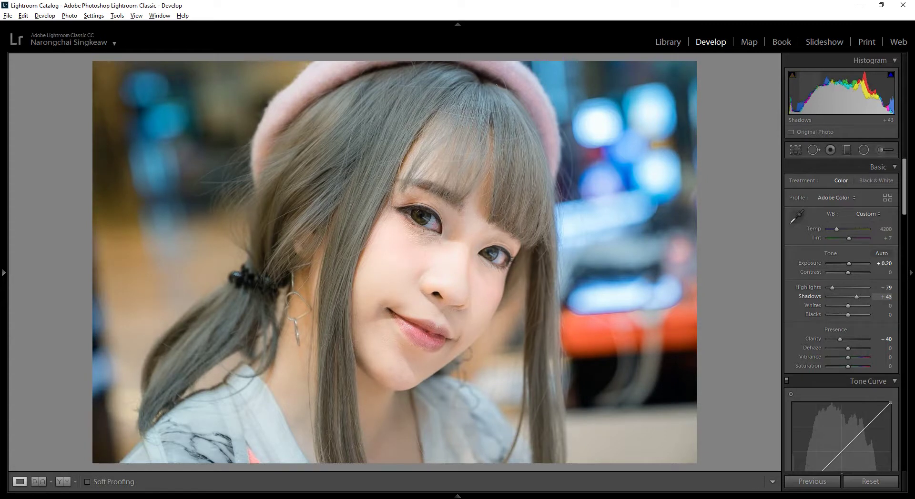
{"action": "key", "text": "minus"}
{"action": "key", "text": "minus"}
{"action": "key", "text": "minus"}
{"action": "key", "text": "equal"}
{"action": "key", "text": "equal"}
{"action": "left_click_drag", "start_coordinate": [885, 296], "coordinate": [883, 296]}
{"action": "key", "text": "equal"}
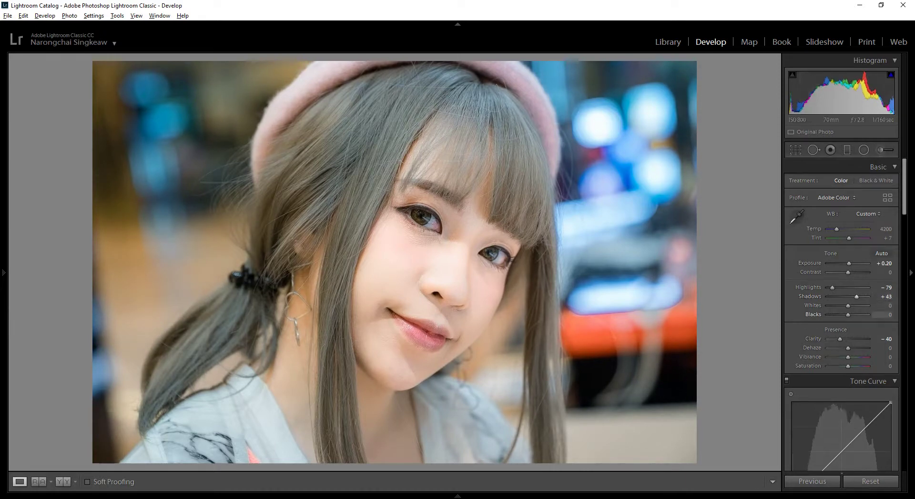
Step: Set the Whites to +29 and the Blacks to +26
{"action": "left_click_drag", "start_coordinate": [848, 305], "coordinate": [853, 305]}
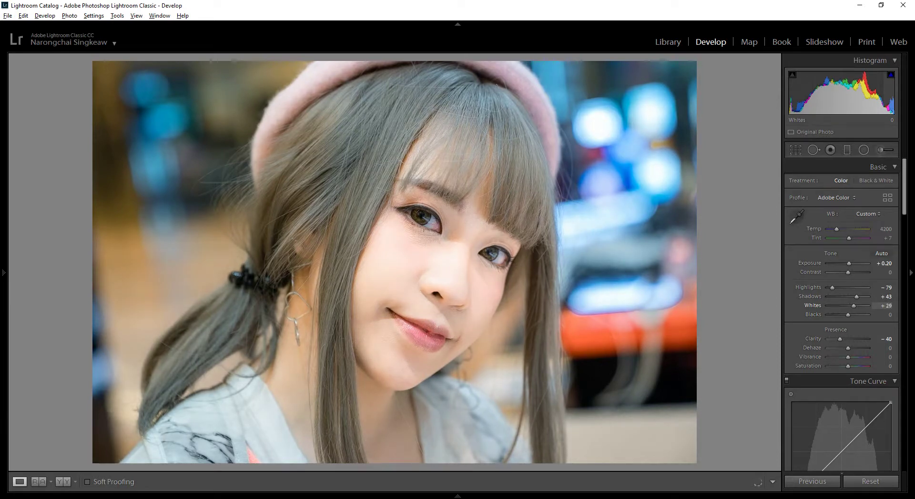
{"action": "key", "text": "period"}
{"action": "key", "text": "shift+equal"}
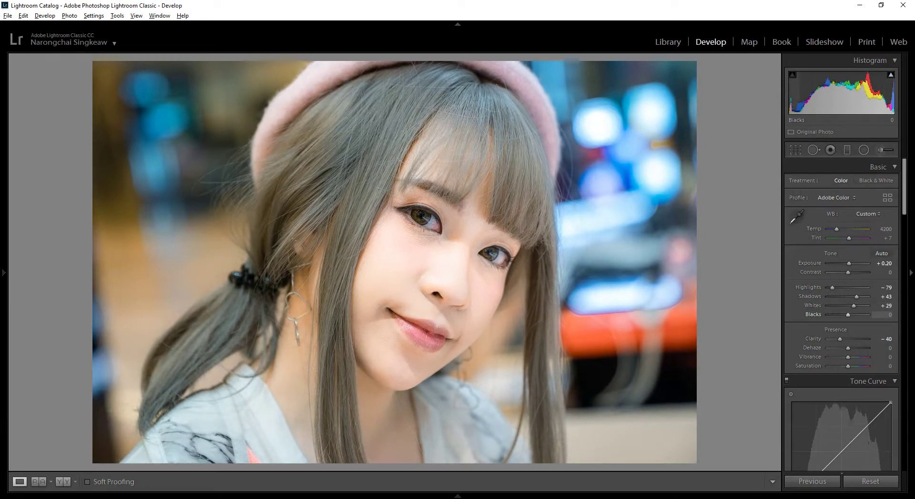
{"action": "left_click_drag", "start_coordinate": [855, 315], "coordinate": [854, 315]}
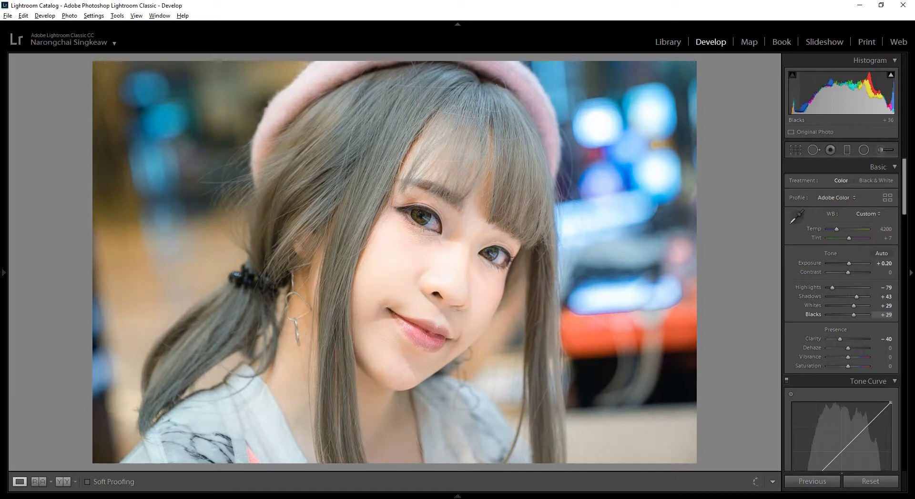
Step: Set Dehaze to −5 and Vibrance to +40, keeping Saturation at 0
{"action": "key", "text": "period"}
{"action": "key", "text": "period"}
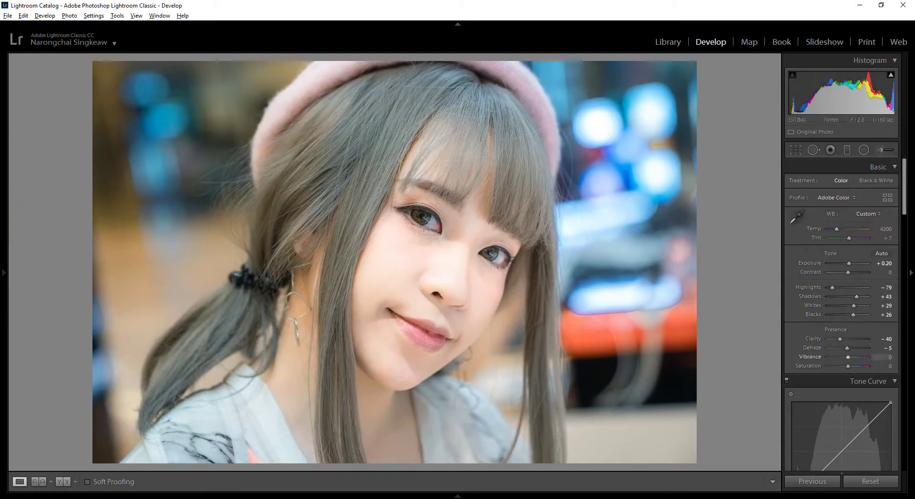
{"action": "mouse_move", "coordinate": [848, 366]}
{"action": "left_mouse_down"}
{"action": "mouse_move", "coordinate": [861, 366]}
{"action": "mouse_move", "coordinate": [852, 366]}
{"action": "mouse_move", "coordinate": [856, 357]}
{"action": "left_mouse_up"}
{"action": "double_click", "coordinate": [856, 366]}
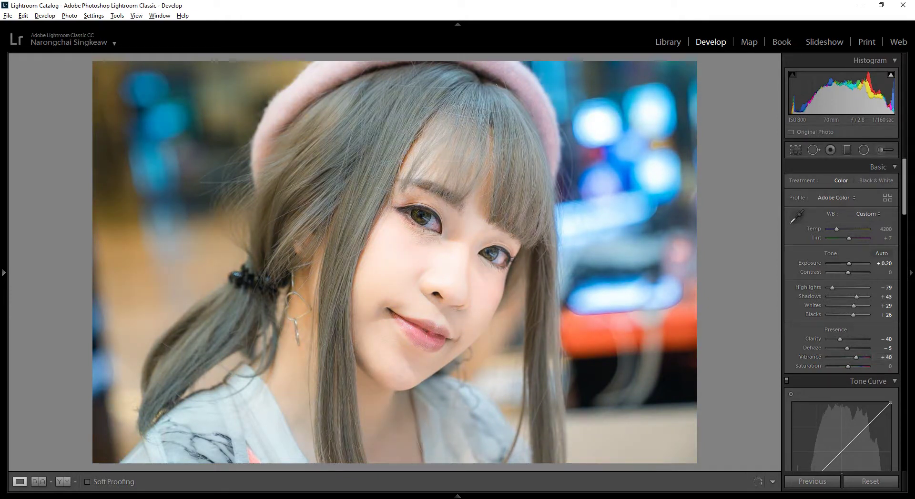
Step: Try the Strong Contrast point curve on the RGB tone curve, then apply the Medium Contrast preset instead
{"action": "scroll", "coordinate": [841, 314], "scroll_direction": "down", "scroll_amount": 8}
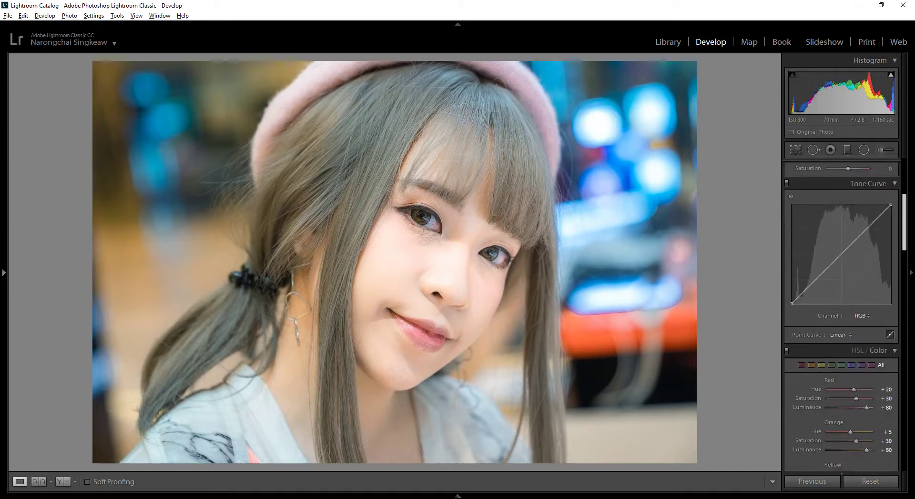
{"action": "scroll", "coordinate": [841, 267], "scroll_direction": "down", "scroll_amount": 2}
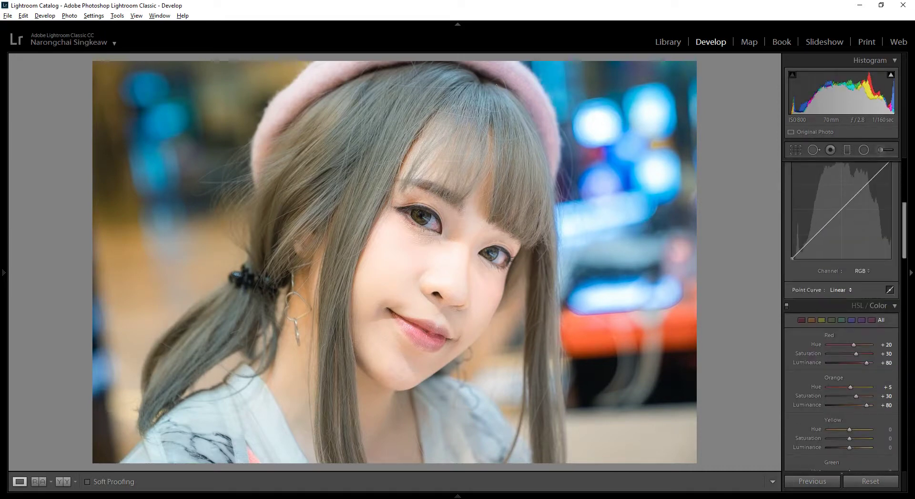
{"action": "left_click", "coordinate": [841, 291]}
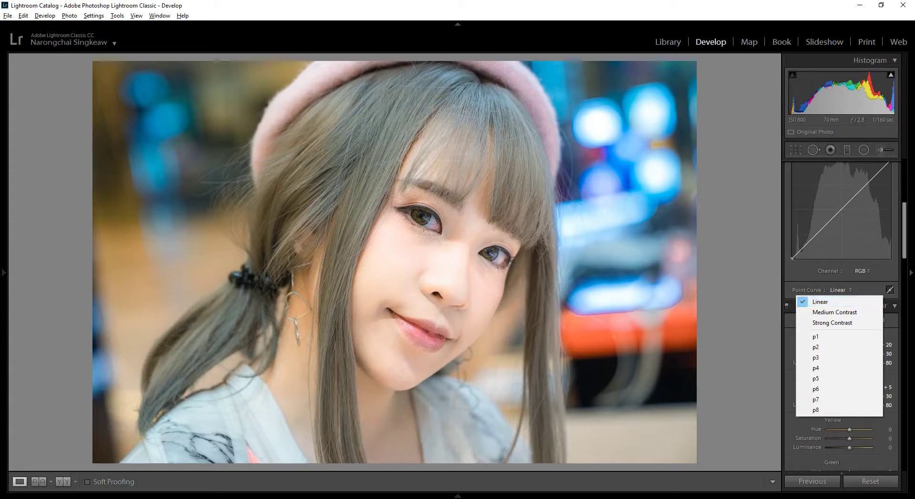
{"action": "key", "text": "Escape"}
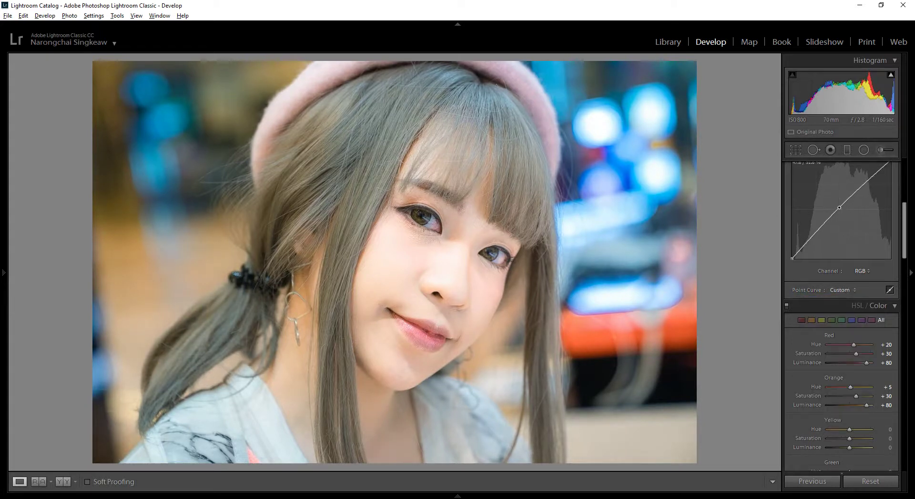
{"action": "left_click", "coordinate": [840, 208]}
{"action": "left_click", "coordinate": [841, 290]}
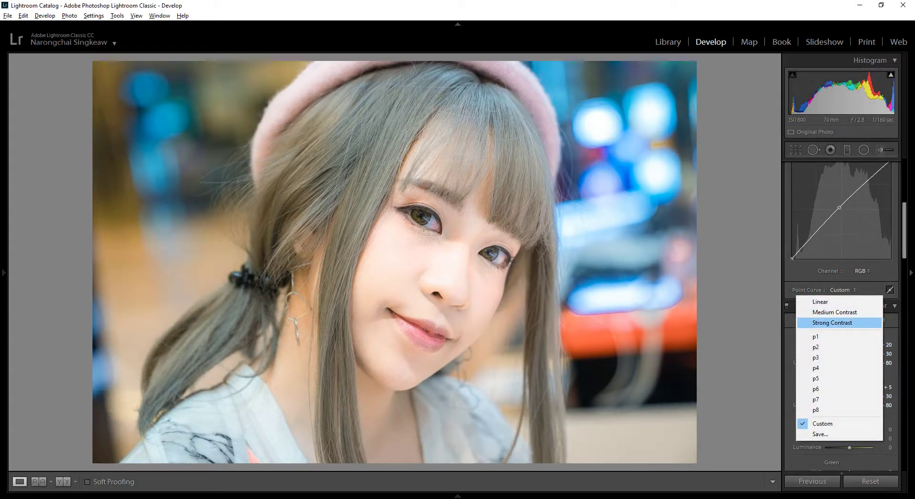
{"action": "left_click", "coordinate": [832, 323]}
{"action": "left_click", "coordinate": [850, 289]}
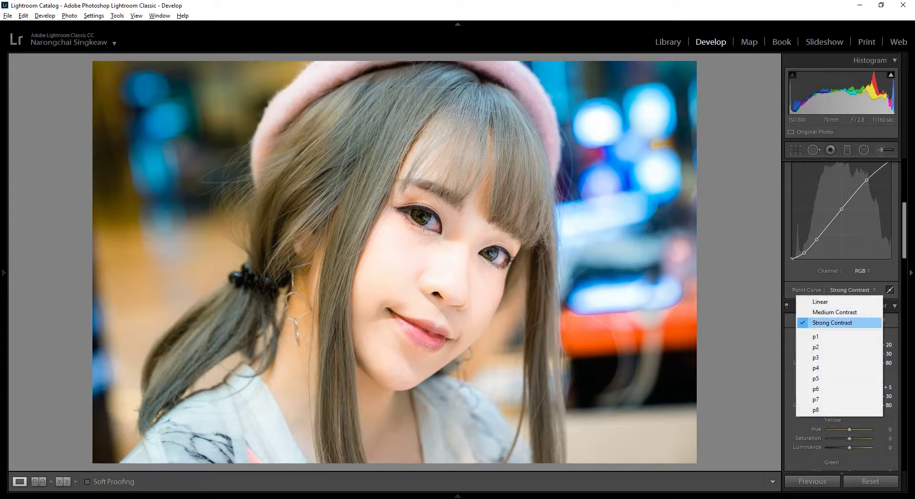
{"action": "left_click", "coordinate": [834, 310]}
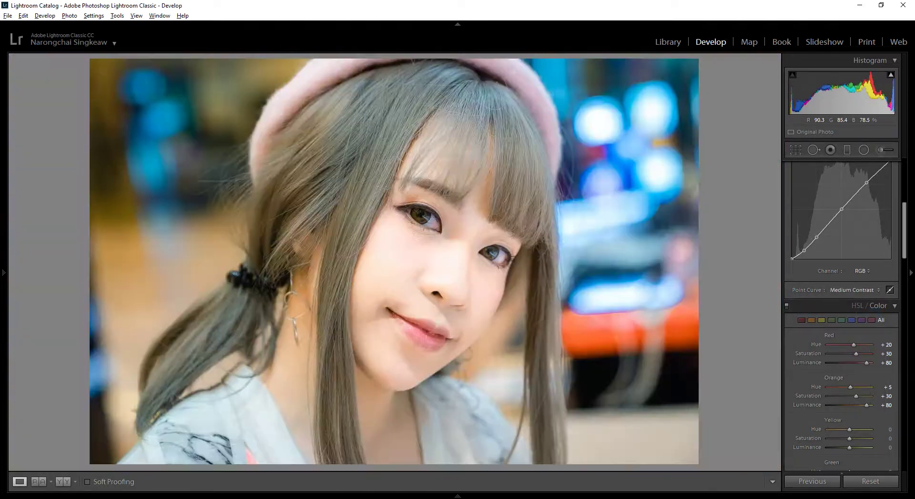
Step: Set the Contrast in the basic tone adjustments to −10
{"action": "scroll", "coordinate": [841, 267], "scroll_direction": "up", "scroll_amount": 10}
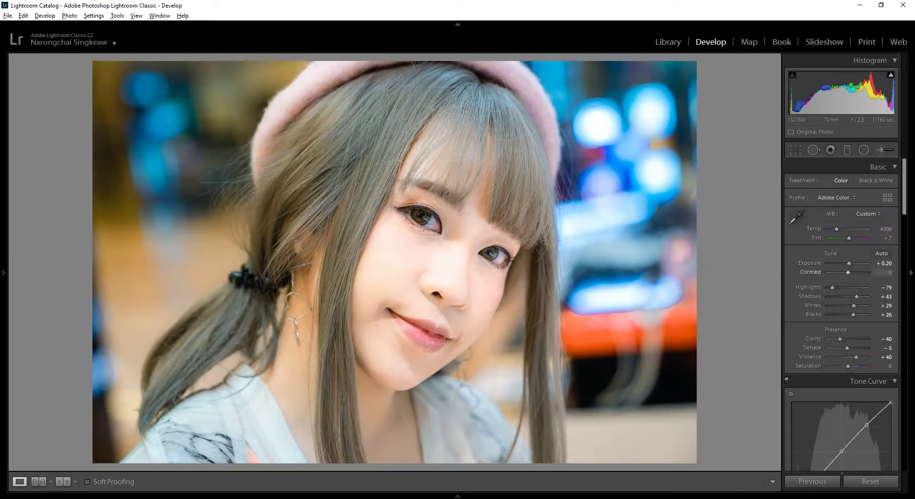
{"action": "left_click_drag", "start_coordinate": [848, 272], "coordinate": [845, 272]}
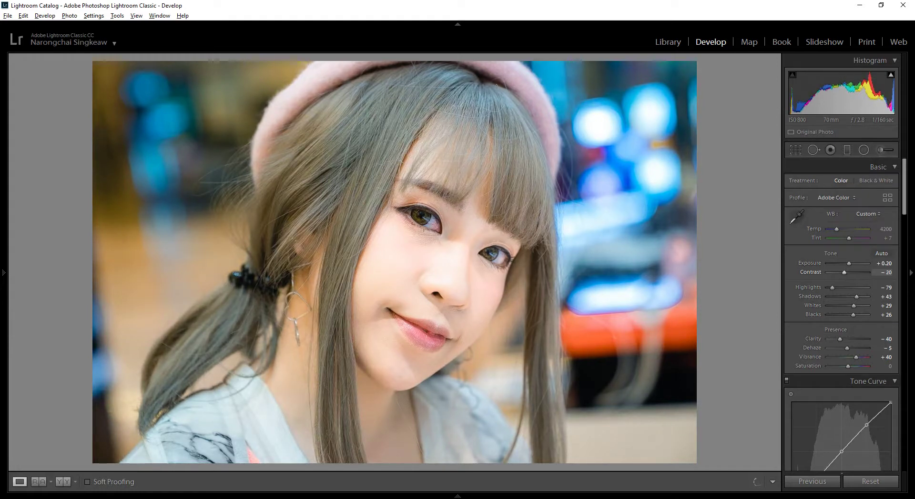
{"action": "key", "text": "Down"}
{"action": "key", "text": "Up"}
{"action": "key", "text": "Up"}
{"action": "key", "text": "Up"}
{"action": "key", "text": "Up"}
{"action": "key", "text": "Up"}
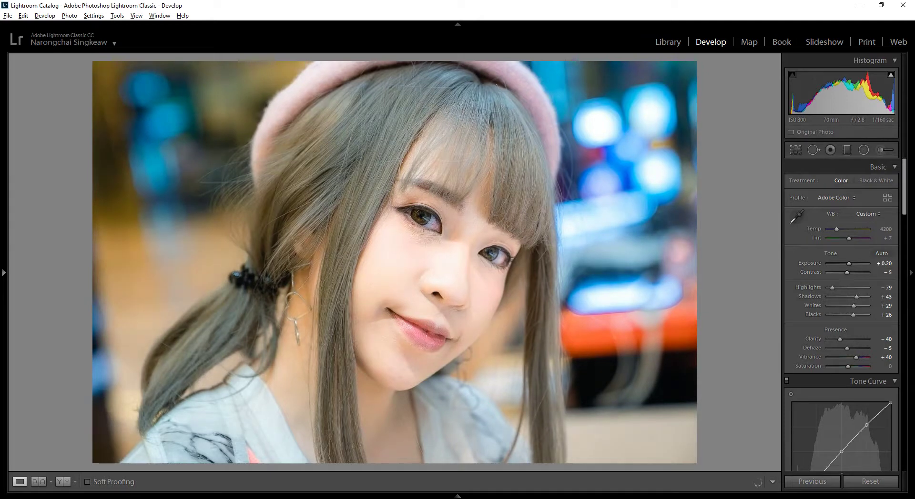
{"action": "key", "text": "Down"}
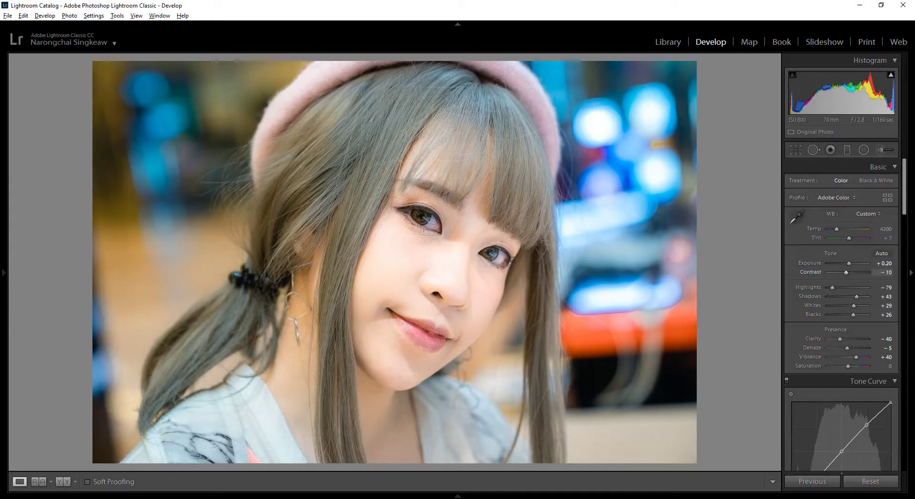
Step: Set the HSL Yellow Saturation to −100 and the Yellow Luminance to +50
{"action": "scroll", "coordinate": [841, 316], "scroll_direction": "down", "scroll_amount": 10}
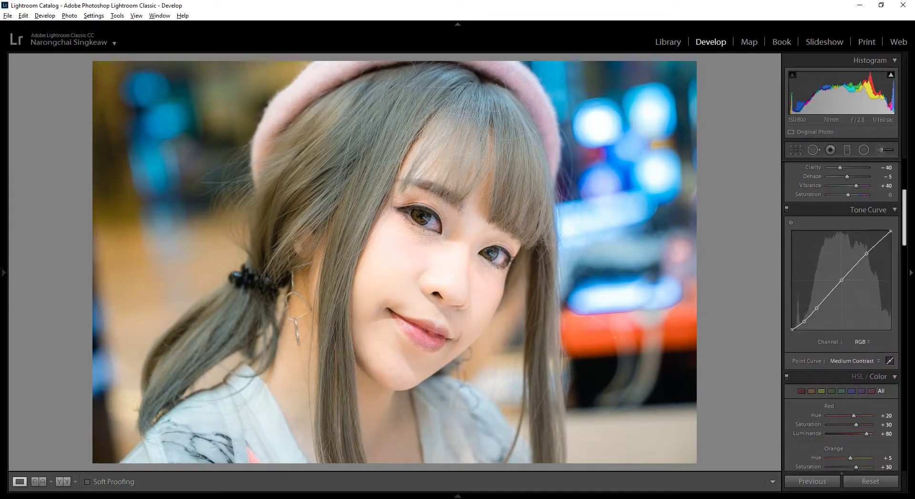
{"action": "scroll", "coordinate": [841, 316], "scroll_direction": "down", "scroll_amount": 5}
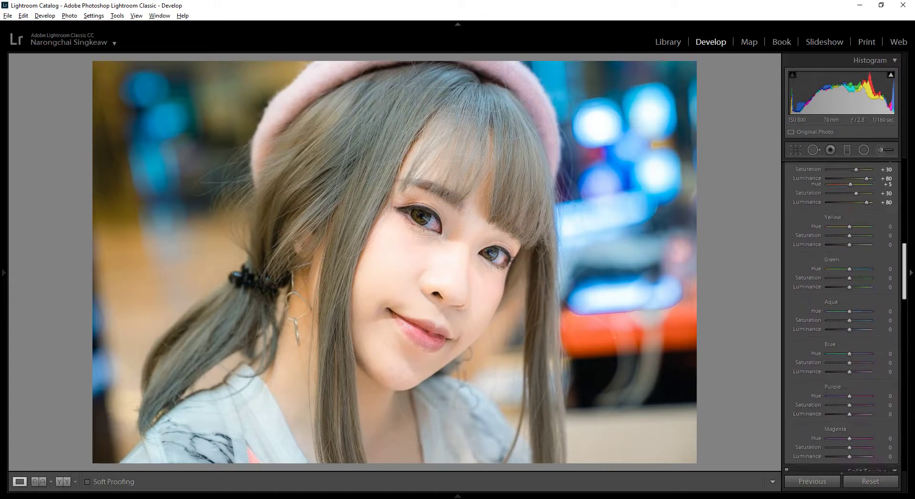
{"action": "left_click_drag", "start_coordinate": [850, 288], "coordinate": [873, 287]}
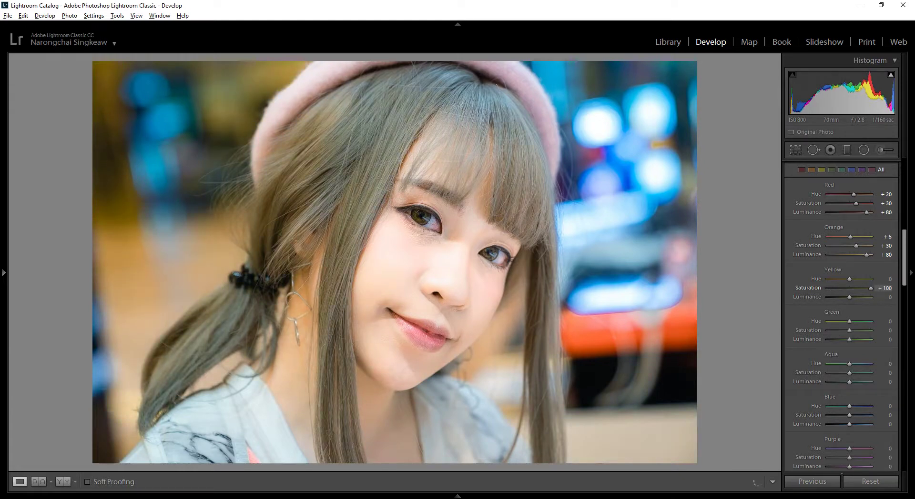
{"action": "left_click_drag", "start_coordinate": [871, 287], "coordinate": [828, 288]}
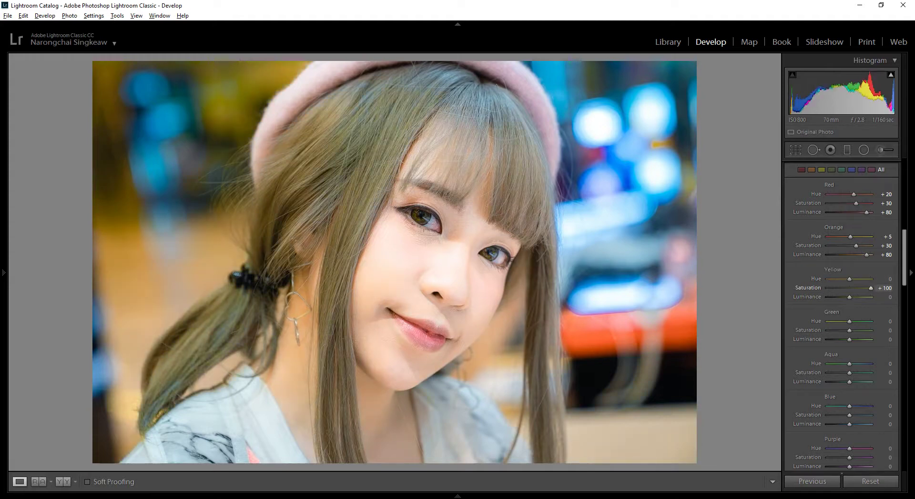
{"action": "mouse_move", "coordinate": [871, 288]}
{"action": "left_mouse_down"}
{"action": "mouse_move", "coordinate": [828, 288]}
{"action": "mouse_move", "coordinate": [860, 297]}
{"action": "left_mouse_up"}
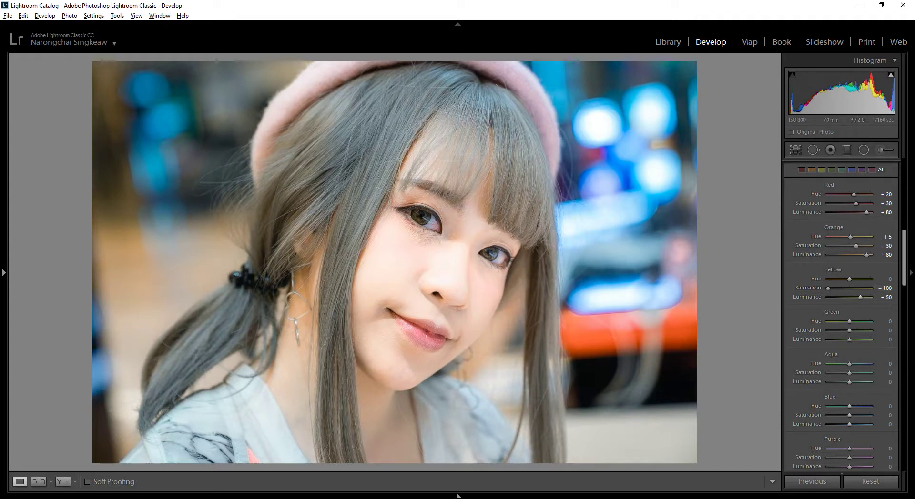
Step: Set the HSL Green Hue to +56, Saturation to −78 and Luminance to +44
{"action": "scroll", "coordinate": [841, 305], "scroll_direction": "down", "scroll_amount": 3}
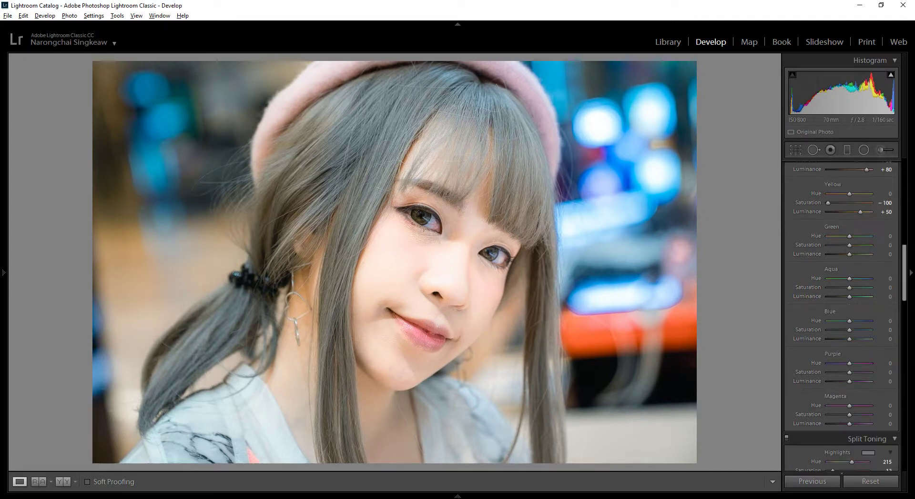
{"action": "left_click_drag", "start_coordinate": [849, 245], "coordinate": [826, 245]}
{"action": "left_click_drag", "start_coordinate": [871, 244], "coordinate": [832, 245]}
Step: Set the HSL Aqua Hue to +100, Saturation to −60 and Luminance to −40, comparing the photo with the Aqua adjustments reset
{"action": "left_click_drag", "start_coordinate": [850, 278], "coordinate": [871, 278]}
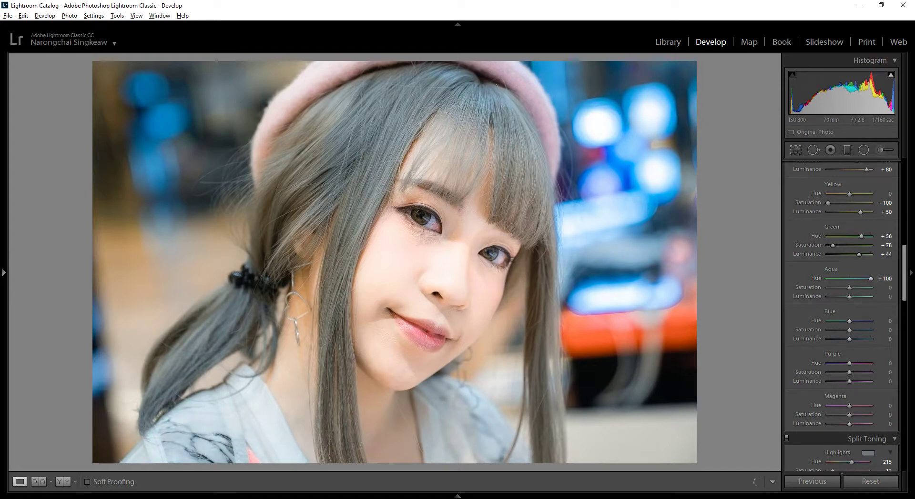
{"action": "left_click_drag", "start_coordinate": [849, 288], "coordinate": [844, 288]}
{"action": "left_click_drag", "start_coordinate": [839, 288], "coordinate": [846, 297]}
{"action": "double_click", "coordinate": [831, 269]}
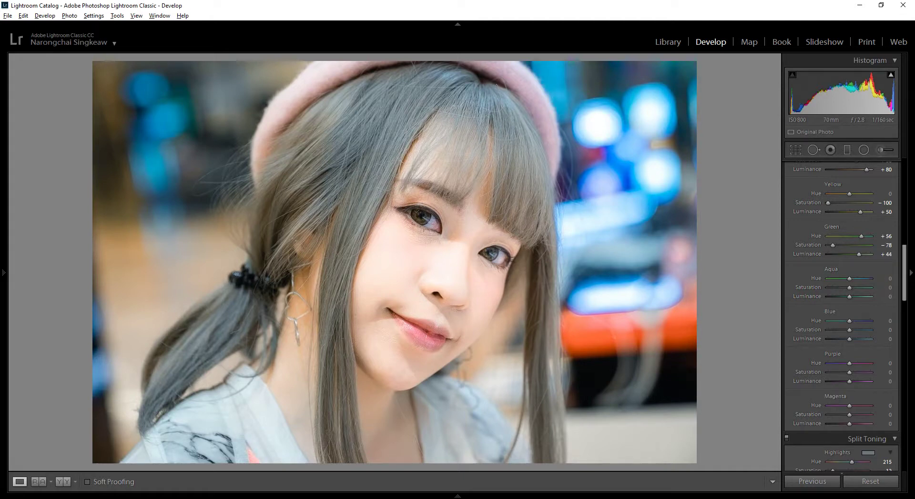
{"action": "key", "text": "ctrl+z"}
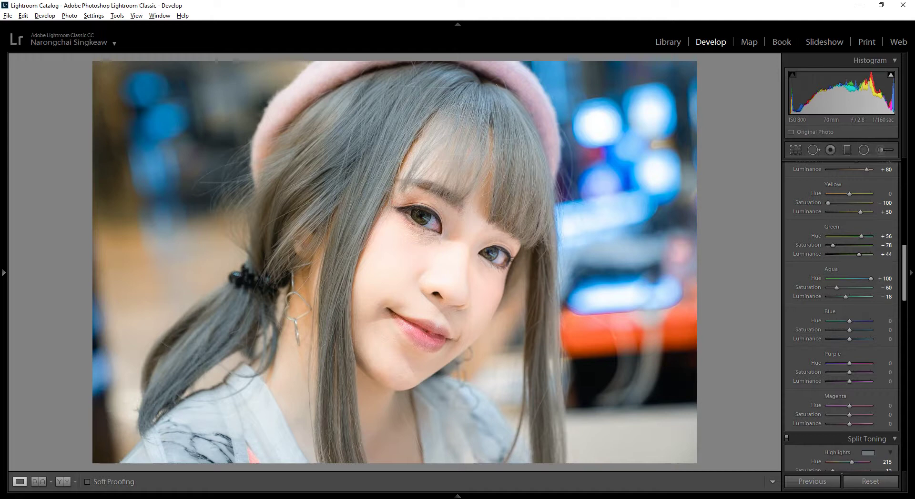
{"action": "left_click_drag", "start_coordinate": [846, 297], "coordinate": [842, 297]}
{"action": "left_click", "coordinate": [431, 255]}
{"action": "left_click", "coordinate": [431, 255]}
Step: Try a Purple Saturation of −100 on the background lights and undo the change
{"action": "scroll", "coordinate": [865, 362], "scroll_direction": "down", "scroll_amount": 3}
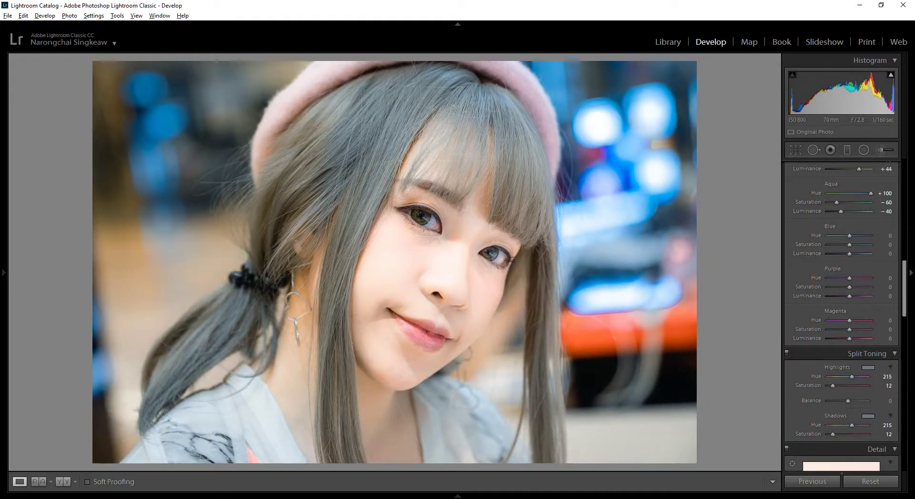
{"action": "left_click", "coordinate": [885, 287]}
{"action": "type", "text": "-100"}
{"action": "key", "text": "Return"}
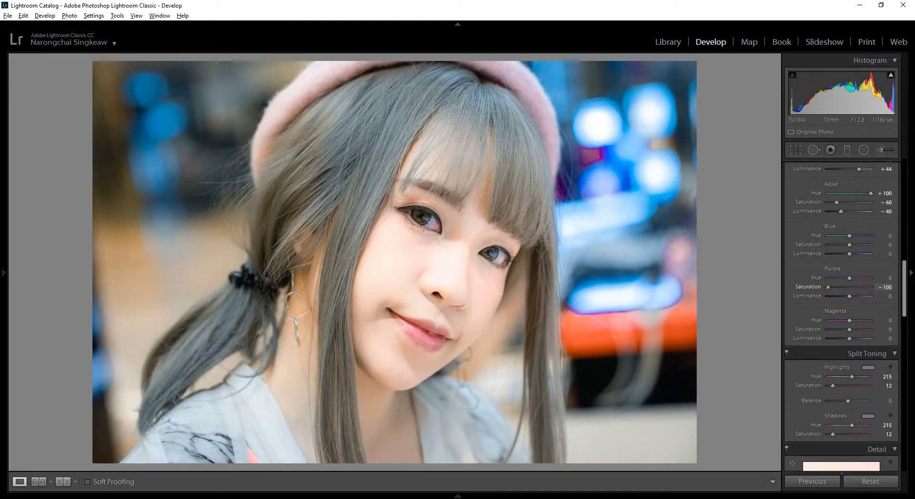
{"action": "left_click_drag", "start_coordinate": [871, 288], "coordinate": [827, 287]}
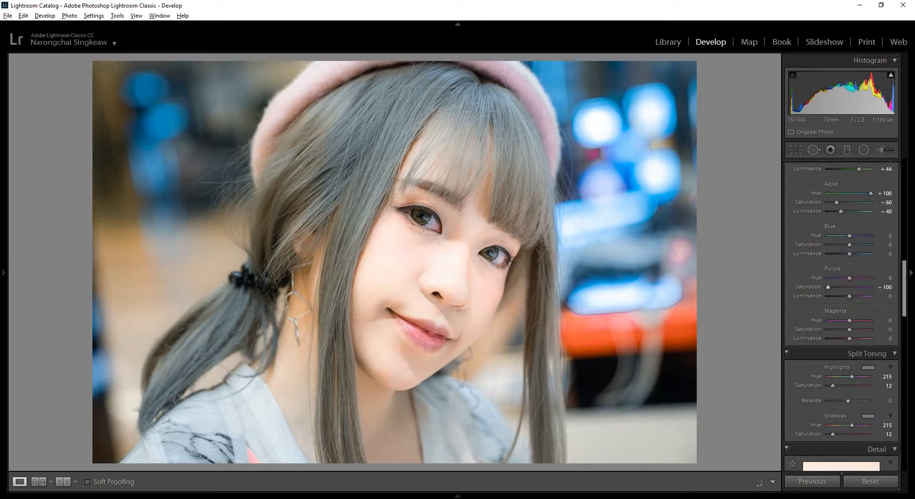
{"action": "left_click", "coordinate": [667, 296]}
{"action": "left_click", "coordinate": [667, 296]}
{"action": "key", "text": "ctrl+z"}
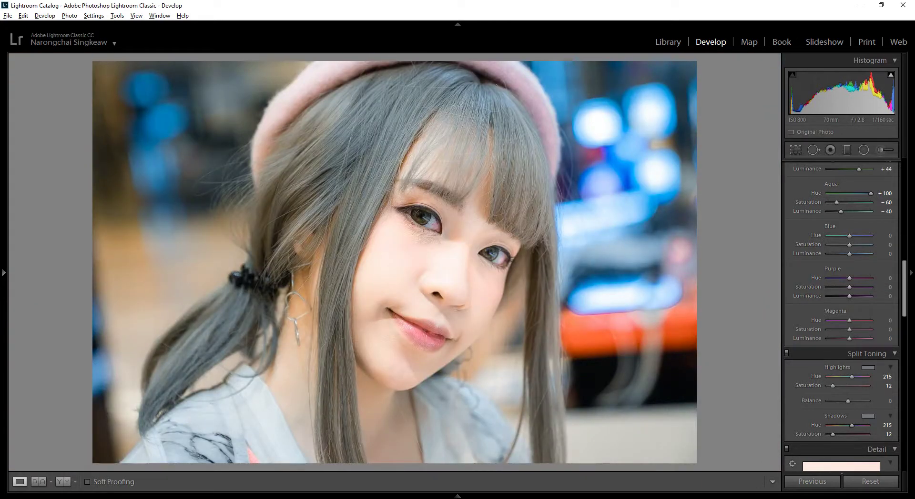
Step: Set the HSL Purple Hue to −53, Saturation to −100 and Luminance to +29, checking the purple fringe on the background light
{"action": "left_click", "coordinate": [612, 308]}
{"action": "left_click", "coordinate": [612, 307]}
{"action": "scroll", "coordinate": [841, 314], "scroll_direction": "down", "scroll_amount": 3}
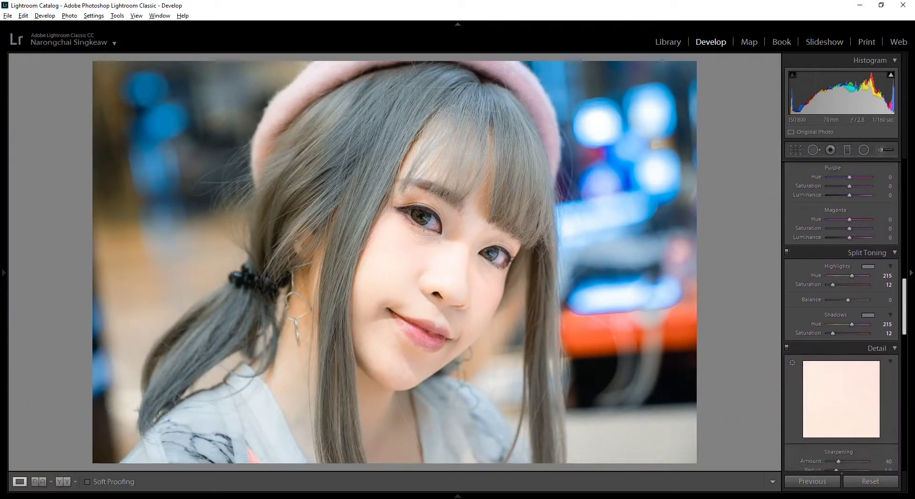
{"action": "scroll", "coordinate": [864, 257], "scroll_direction": "down", "scroll_amount": 3}
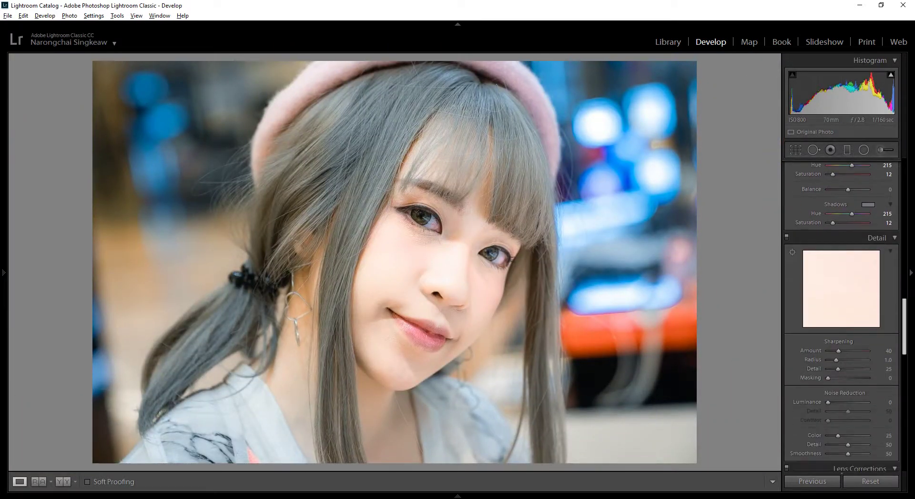
{"action": "scroll", "coordinate": [864, 195], "scroll_direction": "down", "scroll_amount": 2}
{"action": "scroll", "coordinate": [865, 196], "scroll_direction": "up", "scroll_amount": 4}
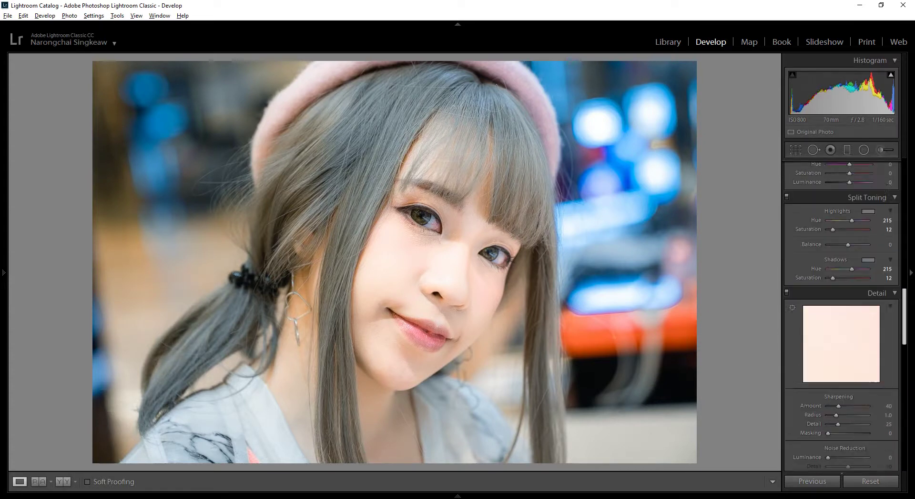
{"action": "scroll", "coordinate": [841, 295], "scroll_direction": "up", "scroll_amount": 6}
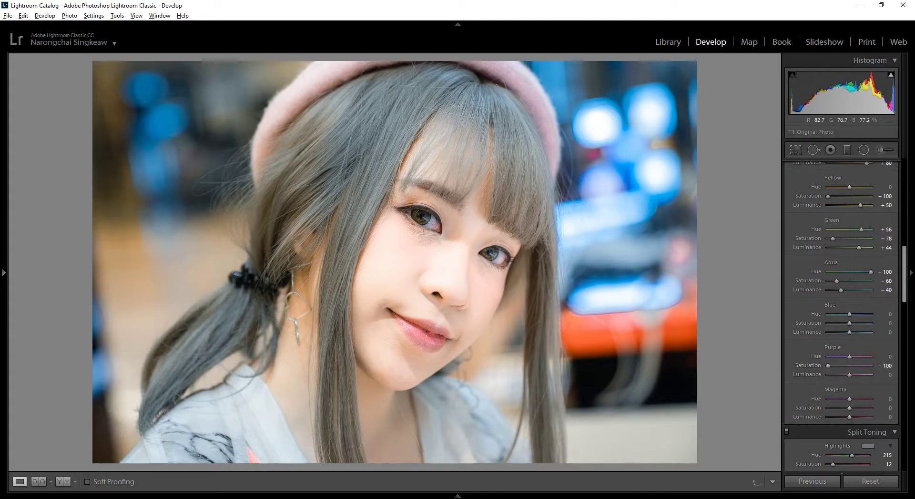
{"action": "left_click", "coordinate": [633, 311]}
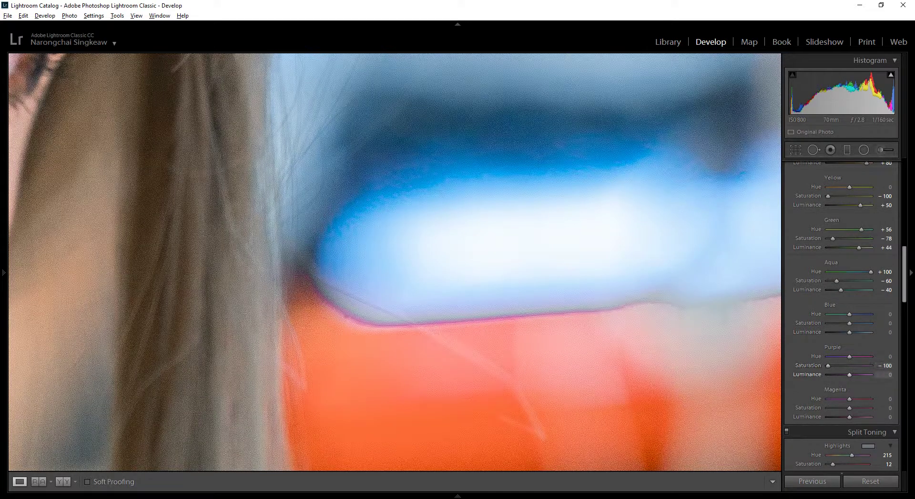
{"action": "left_click_drag", "start_coordinate": [849, 374], "coordinate": [838, 356]}
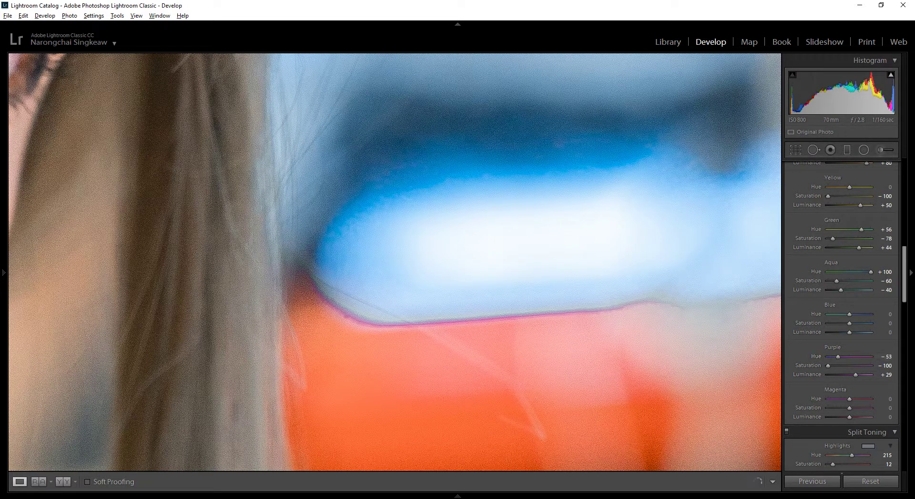
Step: Lower the Magenta Saturation to −100 to remove the fringe, and set the Purple Saturation to −44
{"action": "left_click_drag", "start_coordinate": [849, 408], "coordinate": [828, 408]}
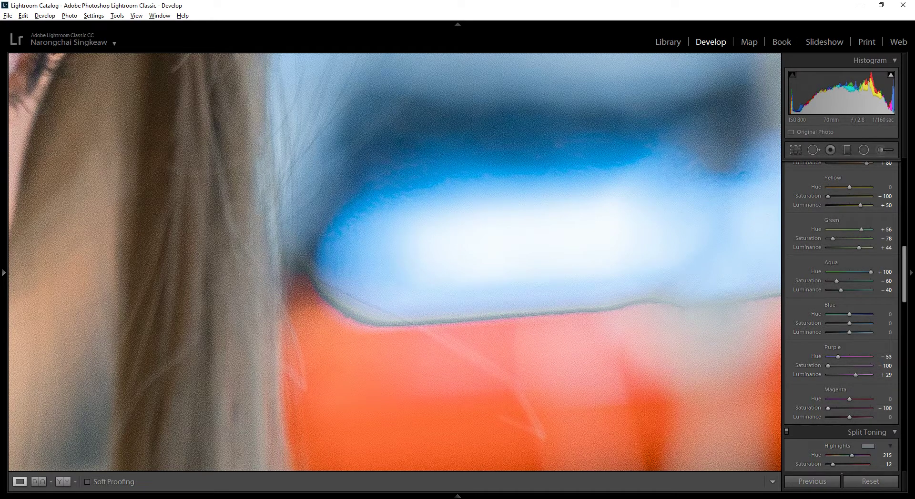
{"action": "key", "text": "z"}
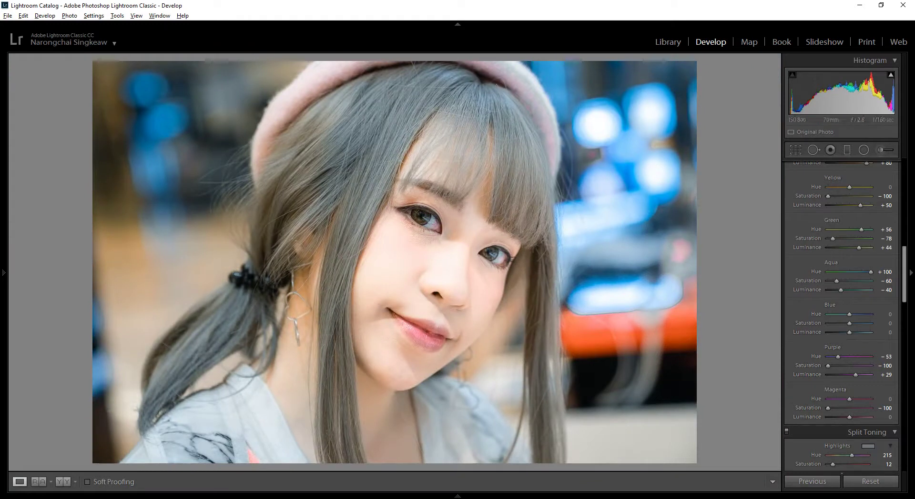
{"action": "mouse_move", "coordinate": [827, 365]}
{"action": "left_mouse_down"}
{"action": "mouse_move", "coordinate": [871, 366]}
{"action": "mouse_move", "coordinate": [840, 366]}
{"action": "left_mouse_up"}
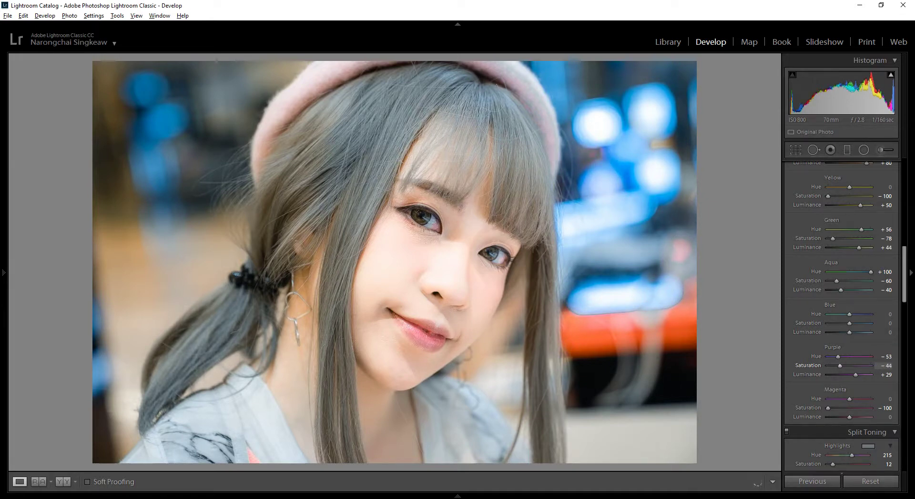
Step: Set the HSL Magenta Hue to +69, reset its Saturation to 0, raise its Luminance to +40, and inspect the lips up close
{"action": "double_click", "coordinate": [828, 408]}
{"action": "left_click_drag", "start_coordinate": [850, 399], "coordinate": [828, 399]}
{"action": "mouse_move", "coordinate": [828, 399]}
{"action": "left_mouse_down"}
{"action": "mouse_move", "coordinate": [871, 399]}
{"action": "mouse_move", "coordinate": [828, 399]}
{"action": "left_mouse_up"}
{"action": "left_click_drag", "start_coordinate": [828, 399], "coordinate": [864, 399]}
{"action": "left_click_drag", "start_coordinate": [849, 408], "coordinate": [828, 408]}
{"action": "double_click", "coordinate": [828, 408]}
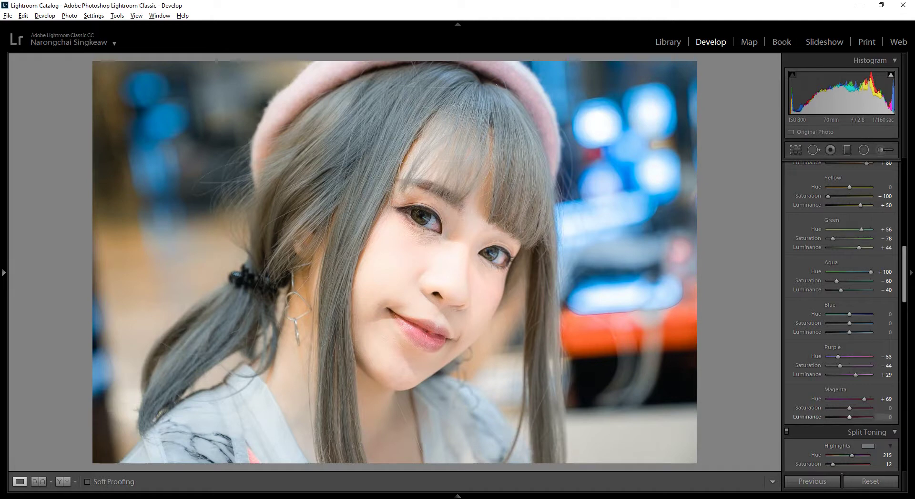
{"action": "left_click_drag", "start_coordinate": [849, 417], "coordinate": [858, 417]}
{"action": "left_click", "coordinate": [426, 337]}
{"action": "left_click", "coordinate": [426, 337]}
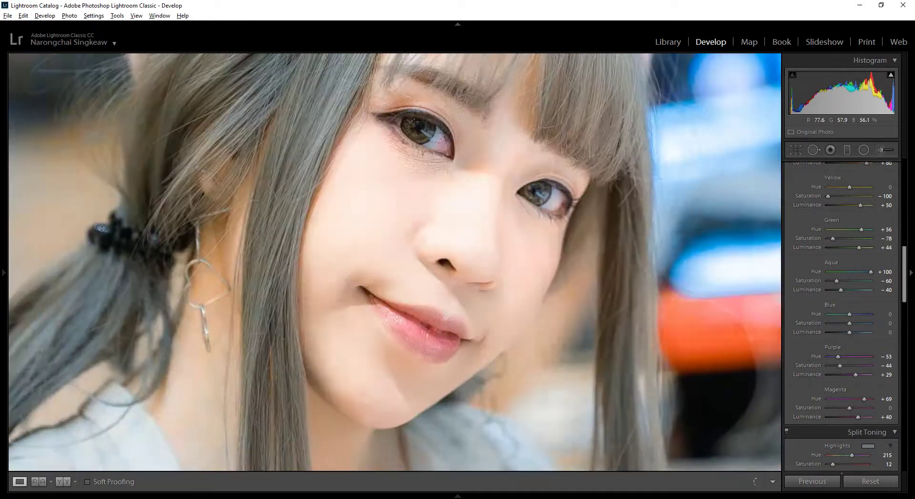
Step: Raise the Vibrance to +50 and set the Contrast to 0, checking the lips and nose up close
{"action": "scroll", "coordinate": [864, 318], "scroll_direction": "down", "scroll_amount": 10}
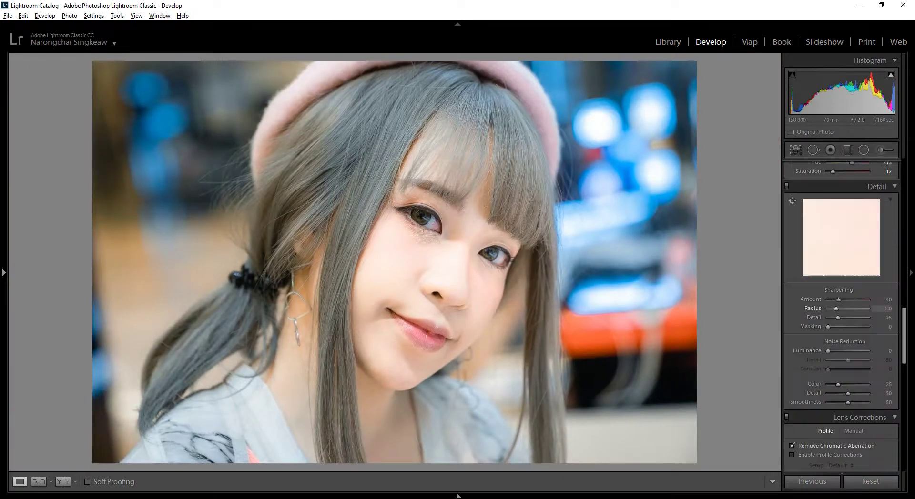
{"action": "scroll", "coordinate": [864, 355], "scroll_direction": "up", "scroll_amount": 15}
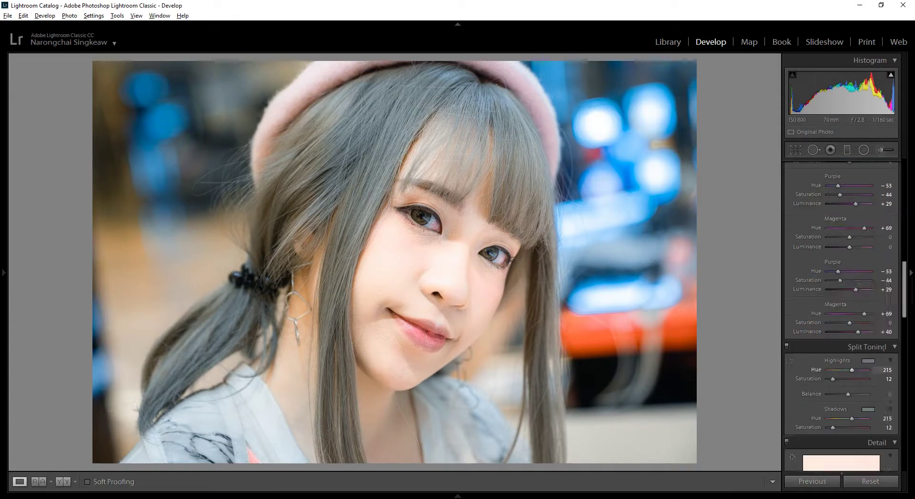
{"action": "scroll", "coordinate": [841, 318], "scroll_direction": "down", "scroll_amount": 4}
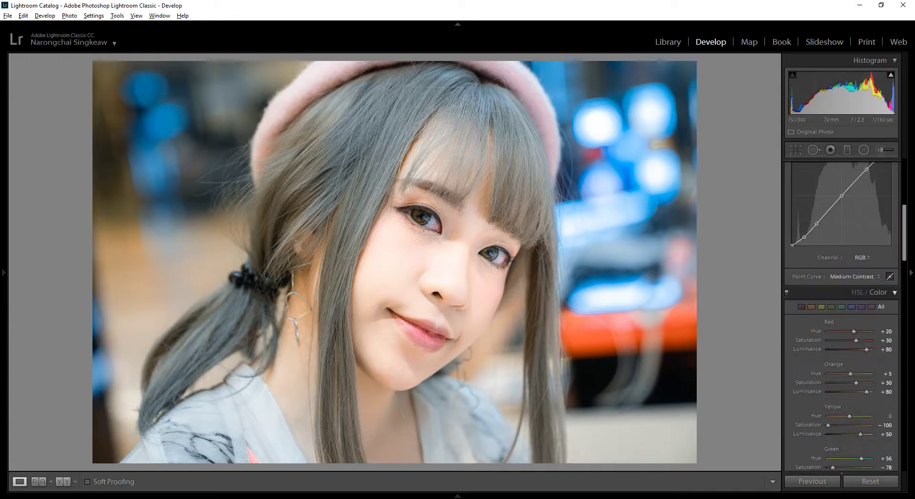
{"action": "scroll", "coordinate": [841, 318], "scroll_direction": "up", "scroll_amount": 4}
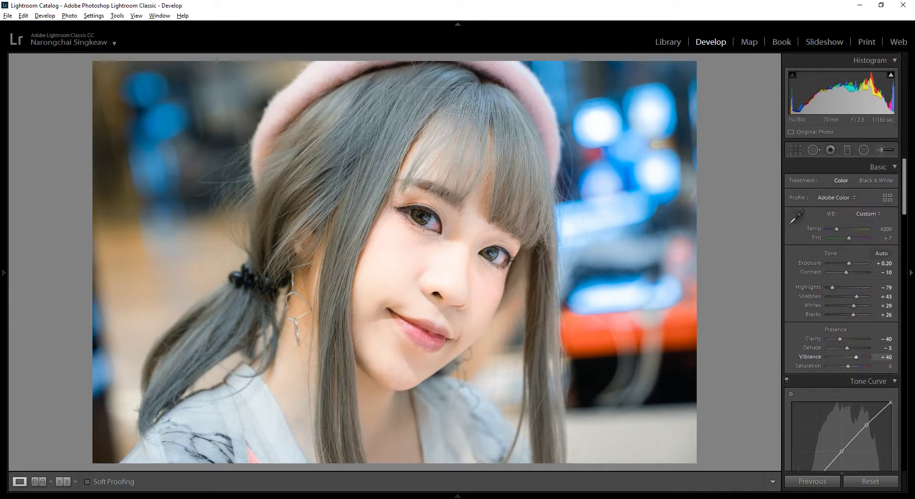
{"action": "left_click_drag", "start_coordinate": [856, 357], "coordinate": [855, 357]}
{"action": "key", "text": "Up"}
{"action": "key", "text": "Up"}
{"action": "key", "text": "Up"}
{"action": "key", "text": "Up"}
{"action": "key", "text": "Up"}
{"action": "key", "text": "Up"}
{"action": "key", "text": "Up"}
{"action": "key", "text": "Up"}
{"action": "key", "text": "Down"}
{"action": "key", "text": "Down"}
{"action": "key", "text": "Down"}
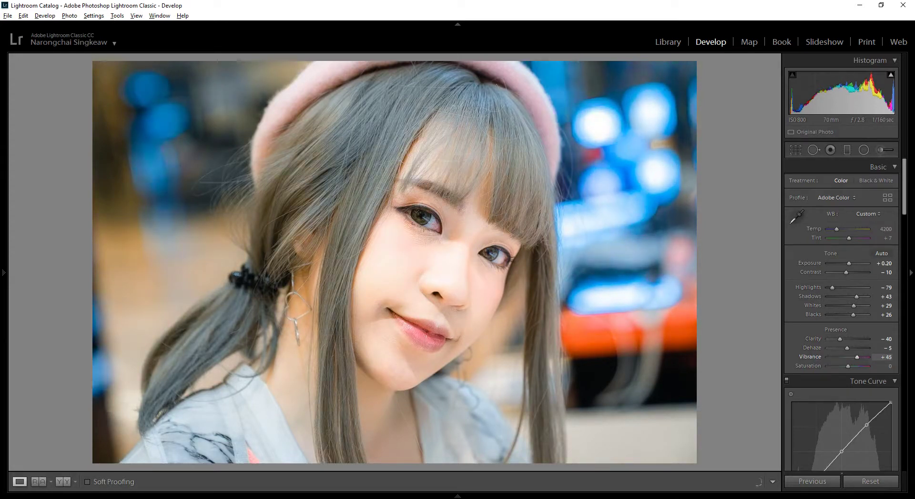
{"action": "key", "text": "Up"}
{"action": "key", "text": "Up"}
{"action": "key", "text": "Up"}
{"action": "left_click", "coordinate": [443, 304]}
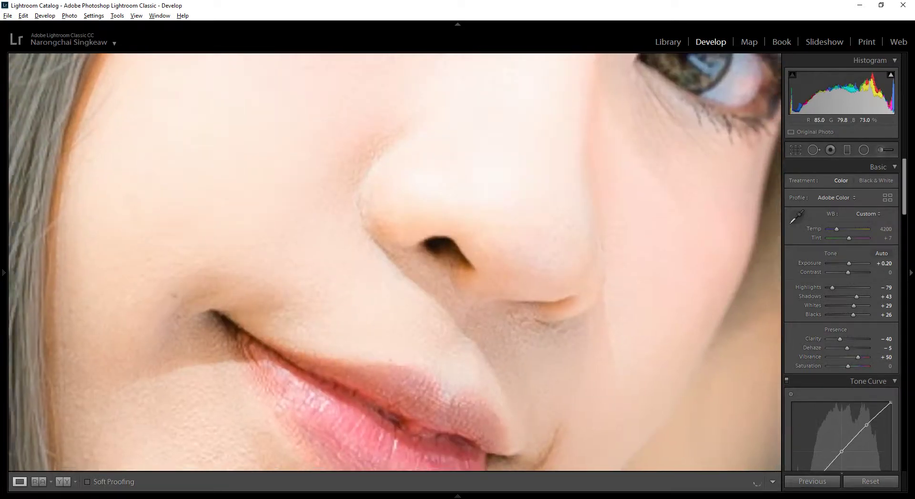
{"action": "key", "text": "z"}
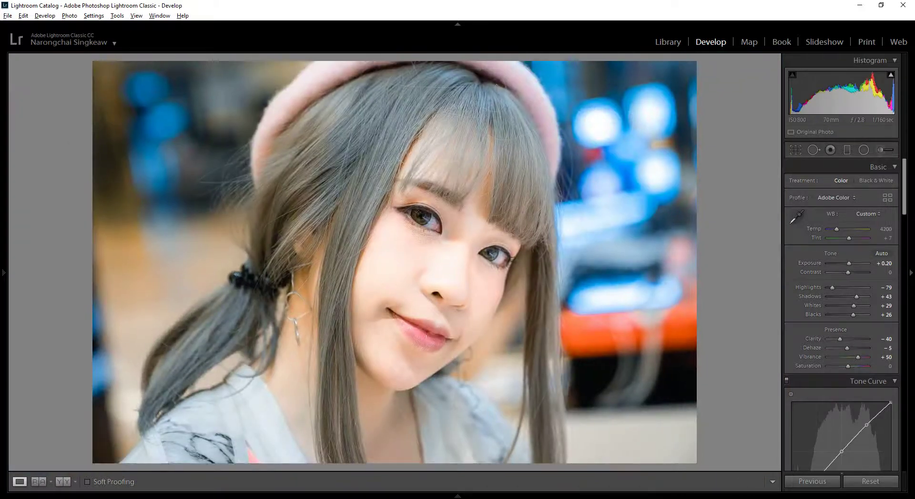
Step: Compare the before and after versions side by side, examining the skin and eye up close
{"action": "key", "text": "y"}
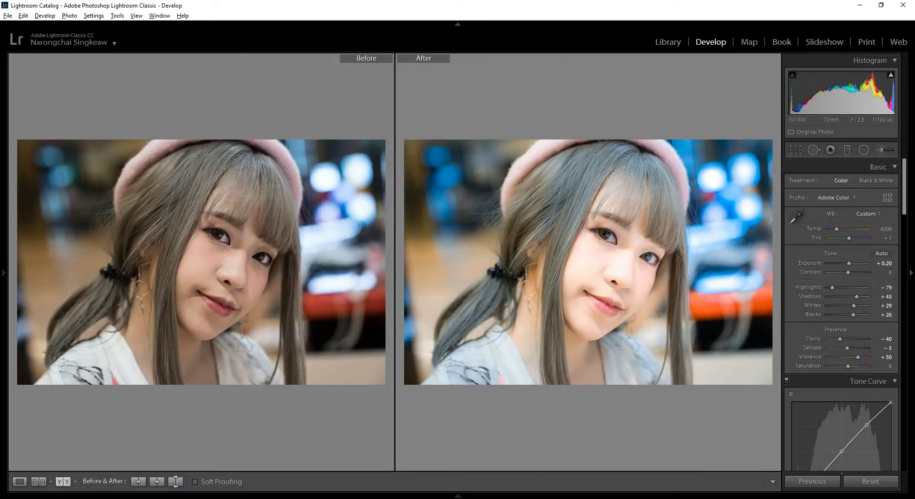
{"action": "left_click", "coordinate": [599, 268]}
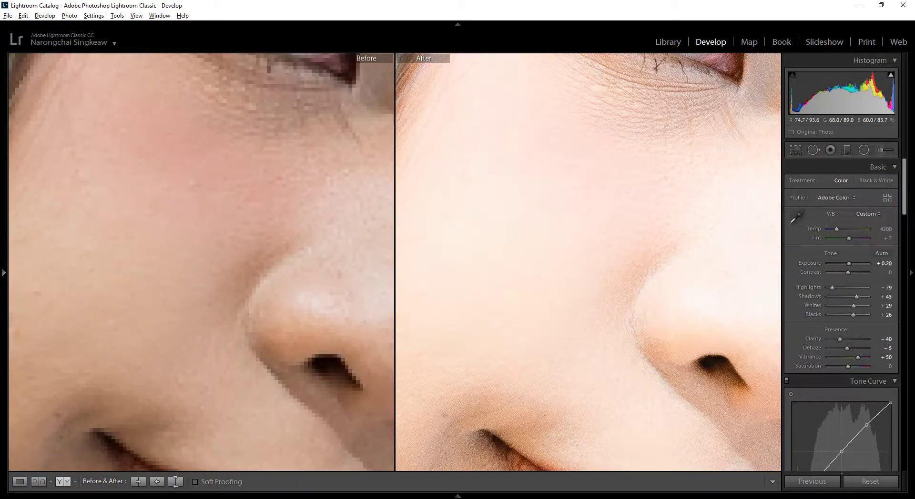
{"action": "left_click", "coordinate": [599, 269]}
{"action": "scroll", "coordinate": [841, 306], "scroll_direction": "down", "scroll_amount": 10}
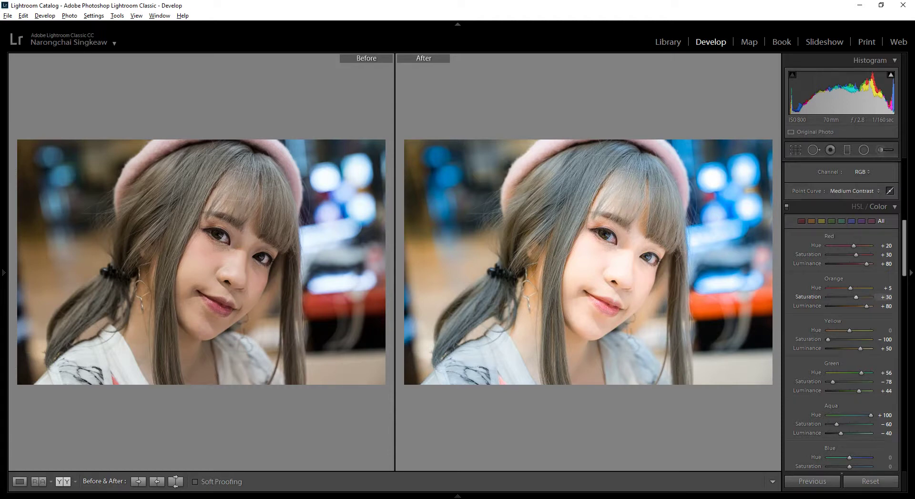
{"action": "scroll", "coordinate": [841, 305], "scroll_direction": "up", "scroll_amount": 10}
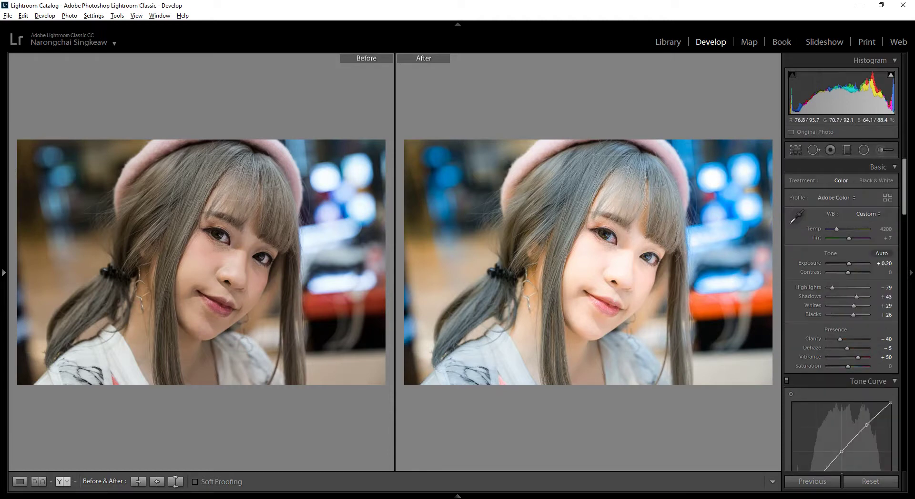
{"action": "left_click", "coordinate": [591, 257]}
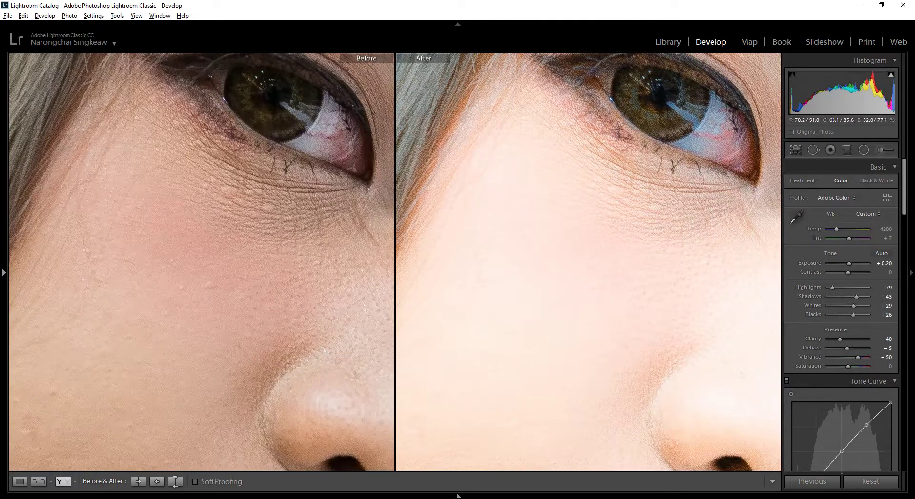
{"action": "key", "text": "y"}
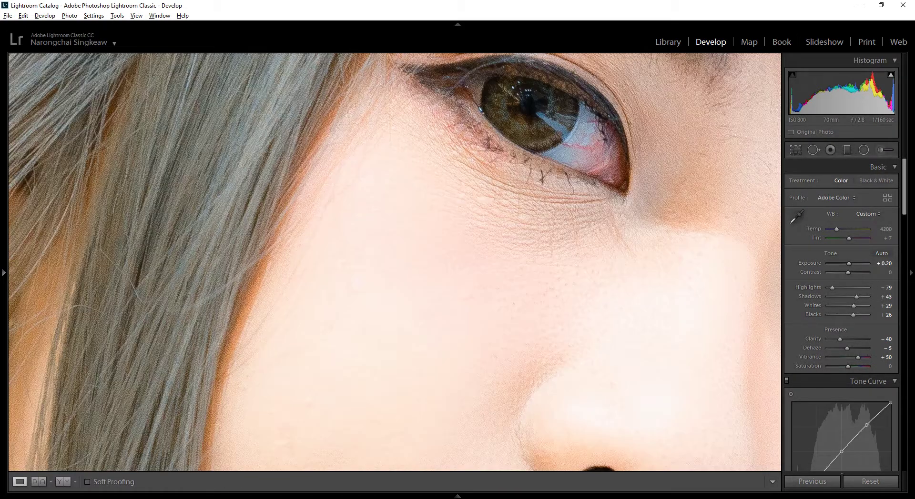
{"action": "key", "text": "z"}
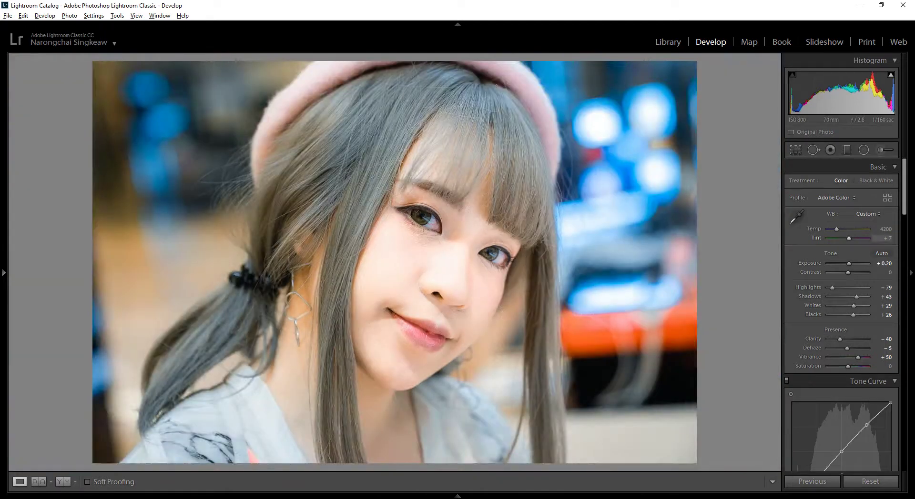
Step: Set the white balance Tint to +17, check the skin up close, and lower the Temp to 3950
{"action": "left_click_drag", "start_coordinate": [849, 238], "coordinate": [851, 239]}
{"action": "key", "text": "z"}
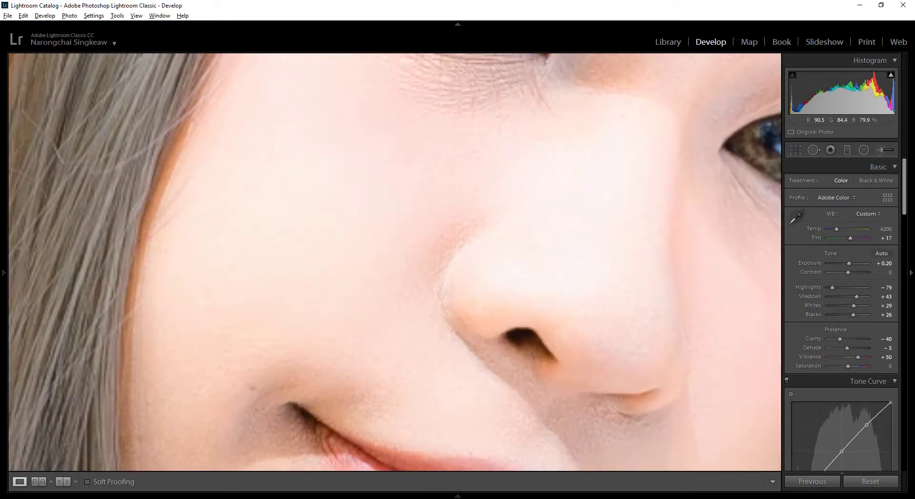
{"action": "key", "text": "z"}
{"action": "key", "text": "Down"}
{"action": "key", "text": "Down"}
{"action": "key", "text": "Down"}
{"action": "key", "text": "Down"}
{"action": "key", "text": "Down"}
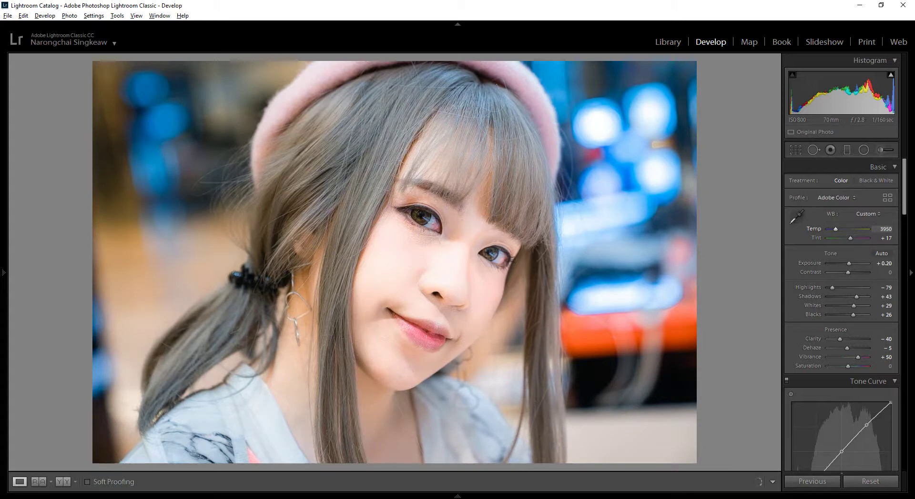
Step: Try a Temp of 4150, settle on 4100, and inspect the facial skin up close
{"action": "left_click", "coordinate": [881, 230]}
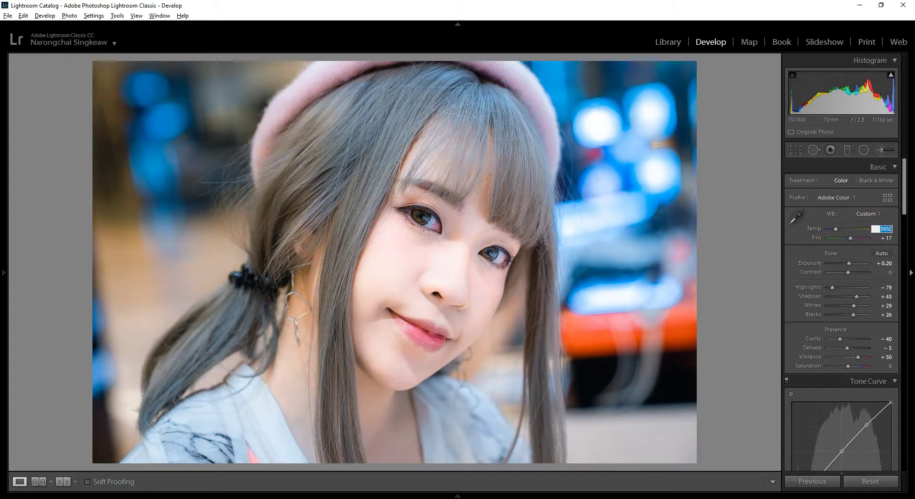
{"action": "type", "text": "4150"}
{"action": "key", "text": "Return"}
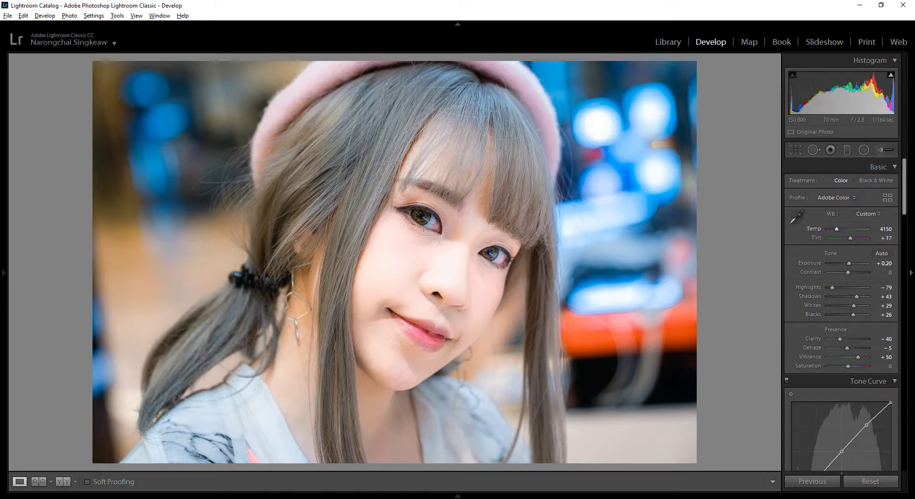
{"action": "left_click", "coordinate": [881, 229]}
{"action": "type", "text": "4100"}
{"action": "key", "text": "Return"}
{"action": "key", "text": "z"}
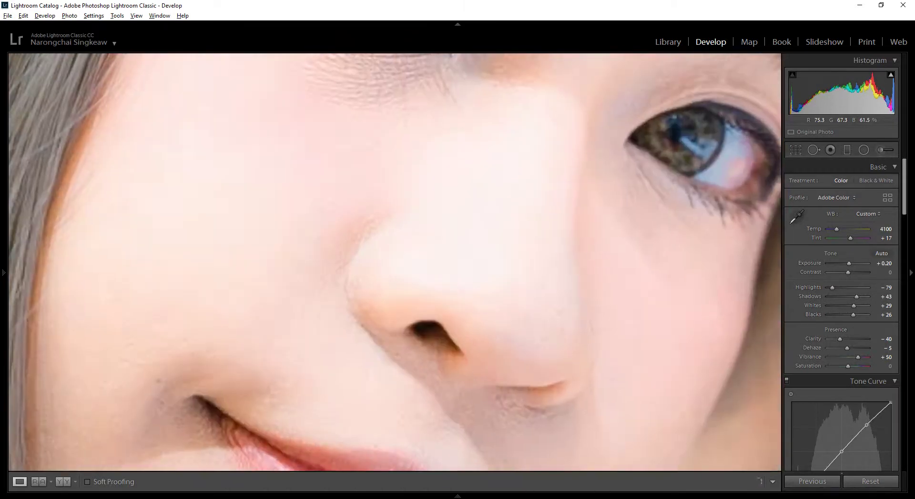
{"action": "key", "text": "z"}
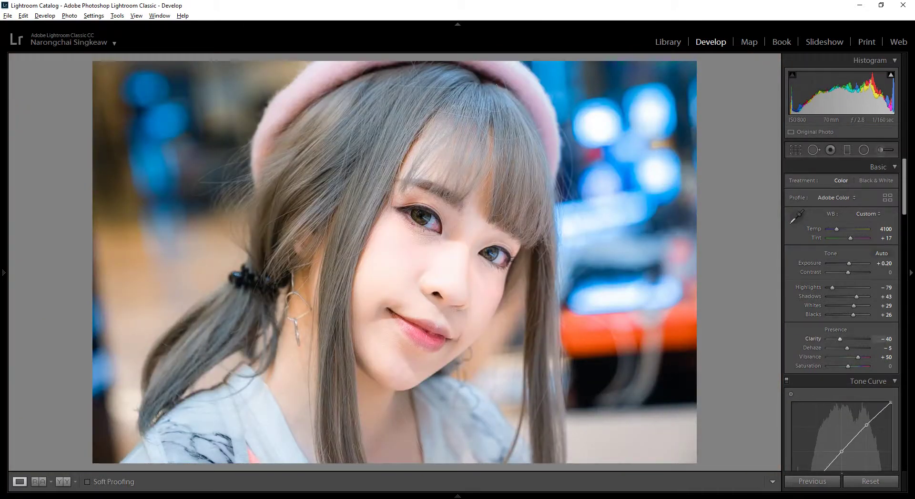
{"action": "key", "text": "z"}
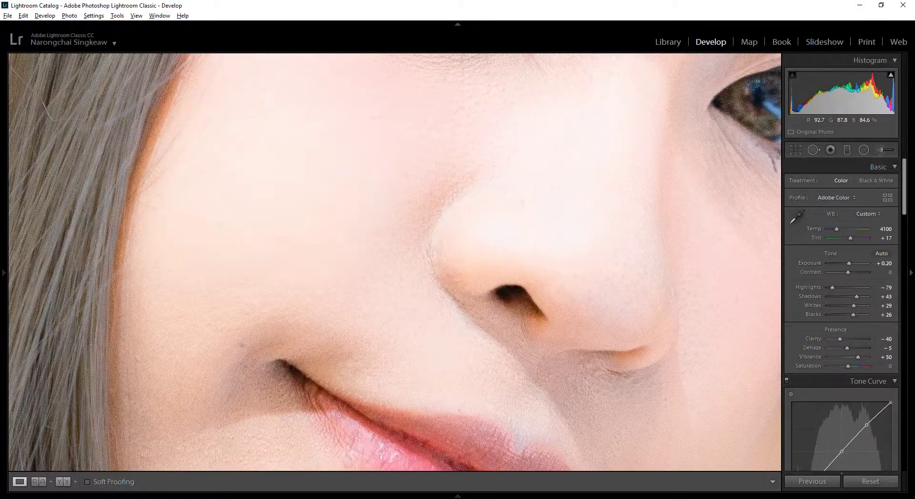
{"action": "key", "text": "z"}
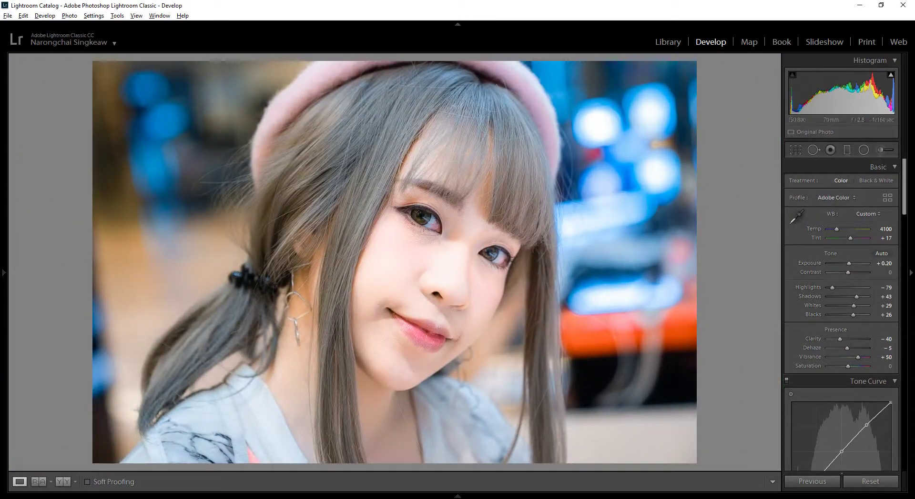
Step: Send the adjusted portrait to Adobe Photoshop CC 2018 for editing
{"action": "right_click", "coordinate": [425, 292]}
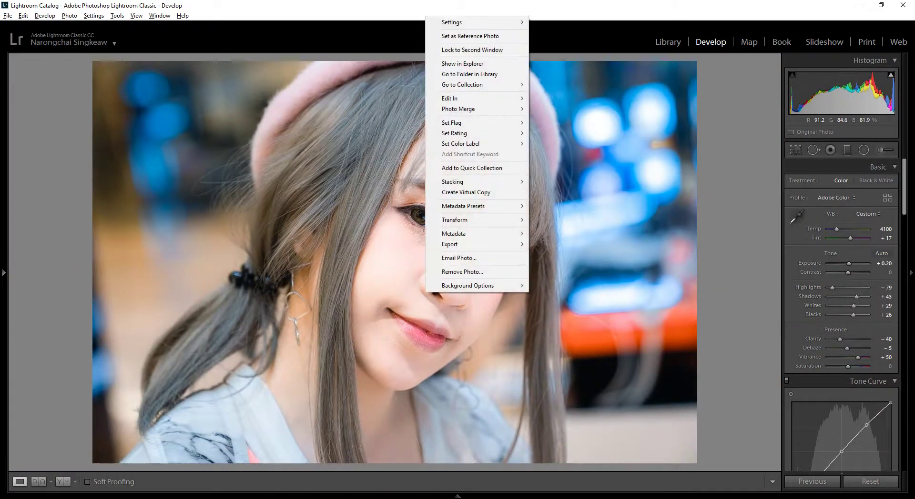
{"action": "mouse_move", "coordinate": [458, 98]}
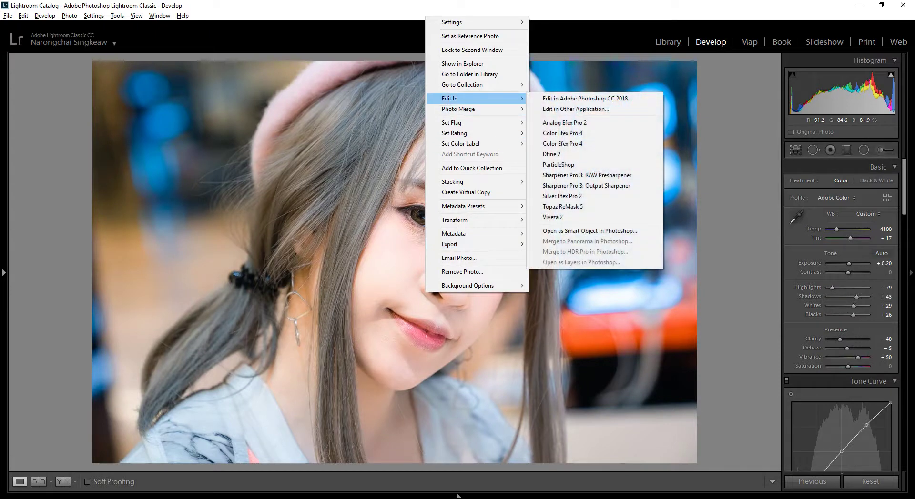
{"action": "left_click", "coordinate": [586, 98]}
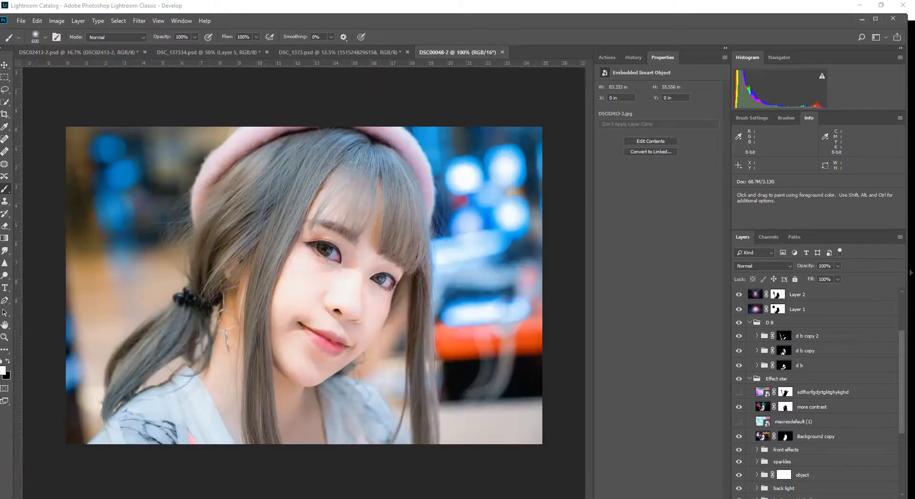
Step: Close DSC02413-2.psd, DSC_137334.psd and DSC_1373.psd with their changes saved, and return to the DSC00048-2 portrait
{"action": "key", "text": "ctrl+Tab"}
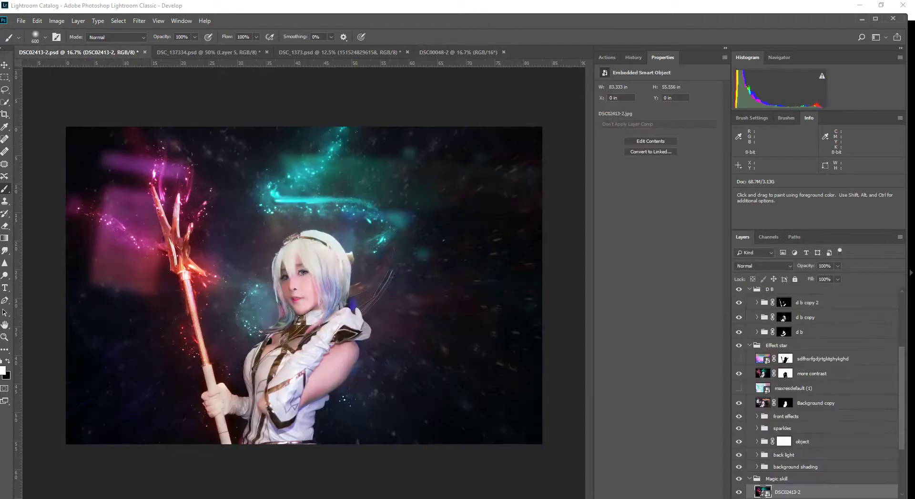
{"action": "key", "text": "ctrl+w"}
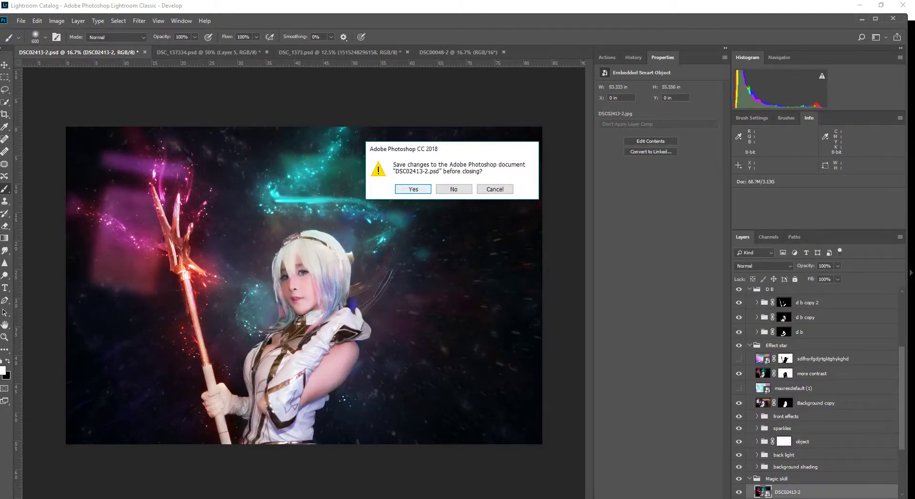
{"action": "key", "text": "Return"}
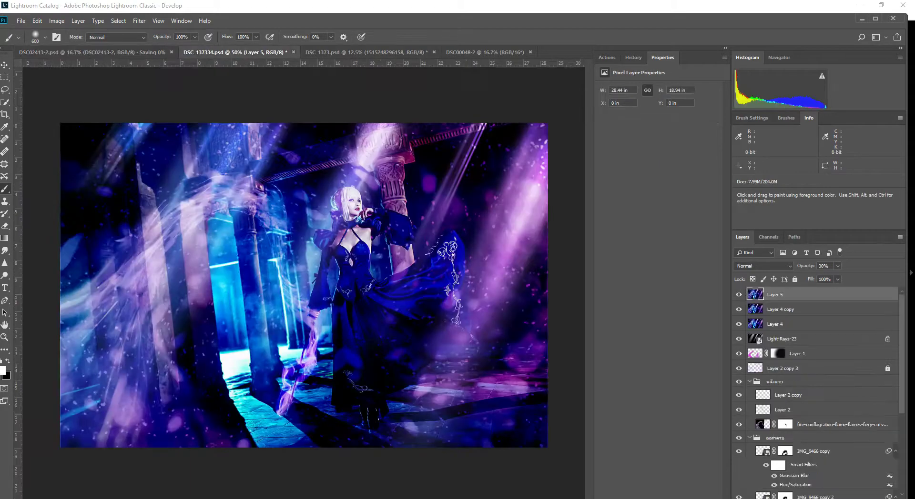
{"action": "key", "text": "ctrl+w"}
{"action": "key", "text": "Return"}
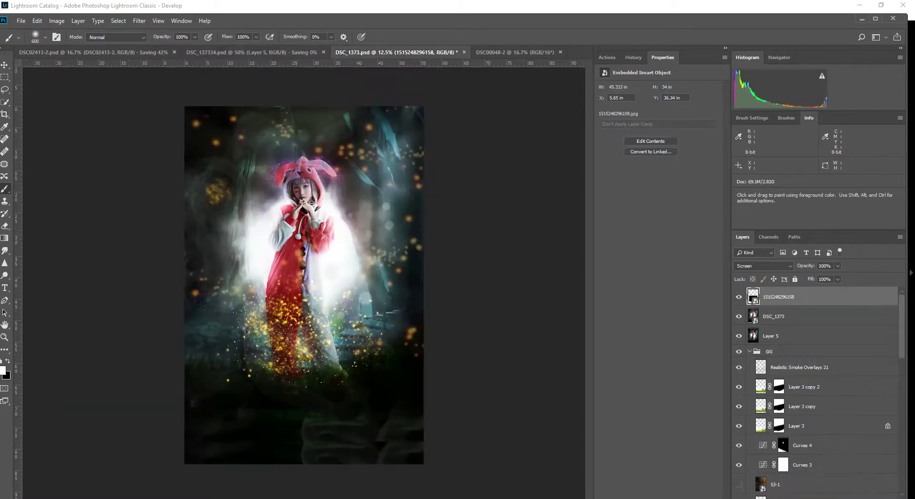
{"action": "key", "text": "Return"}
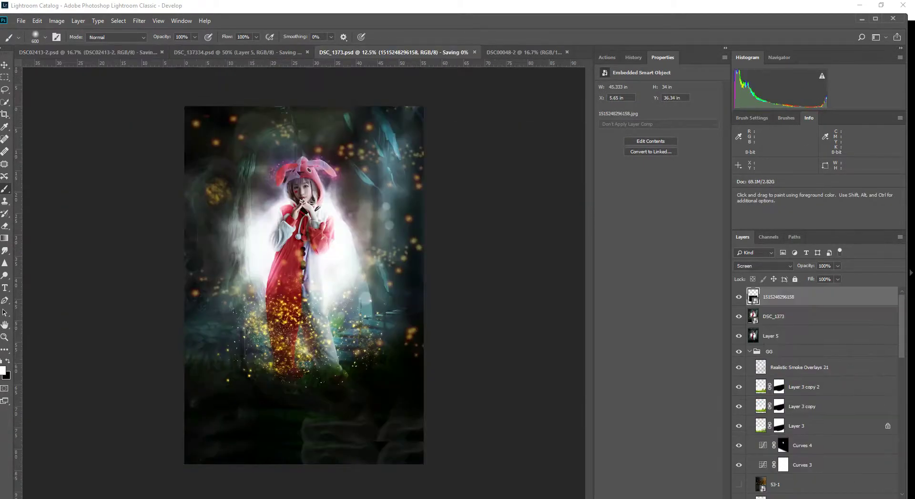
{"action": "left_click", "coordinate": [237, 52]}
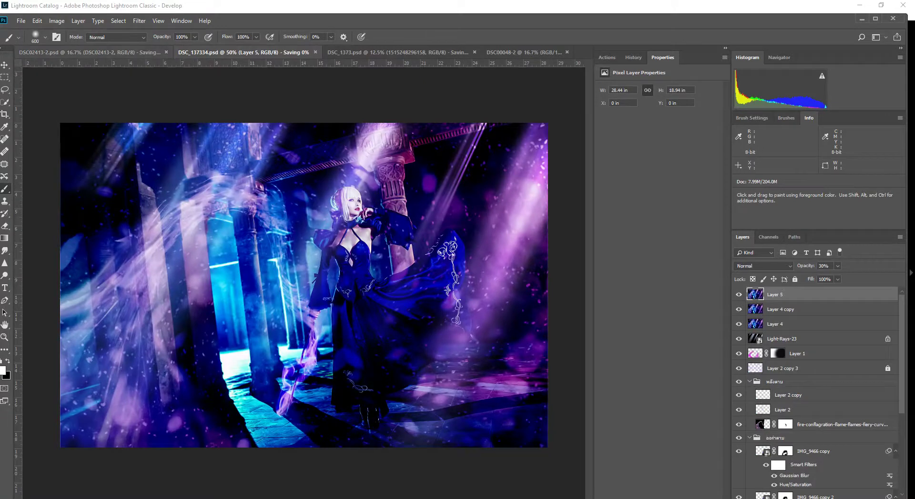
{"action": "left_click", "coordinate": [93, 52]}
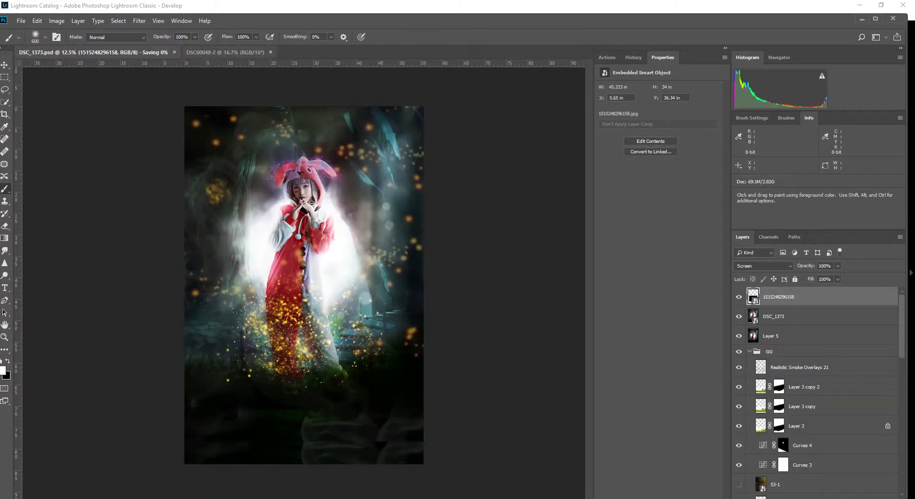
{"action": "left_click", "coordinate": [225, 52]}
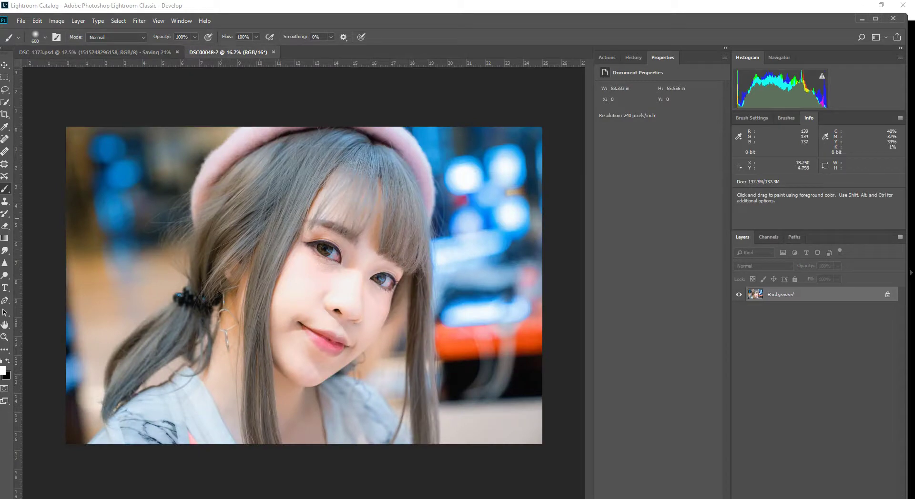
Step: Duplicate the portrait's Background layer and hide the original
{"action": "key", "text": "ctrl+j"}
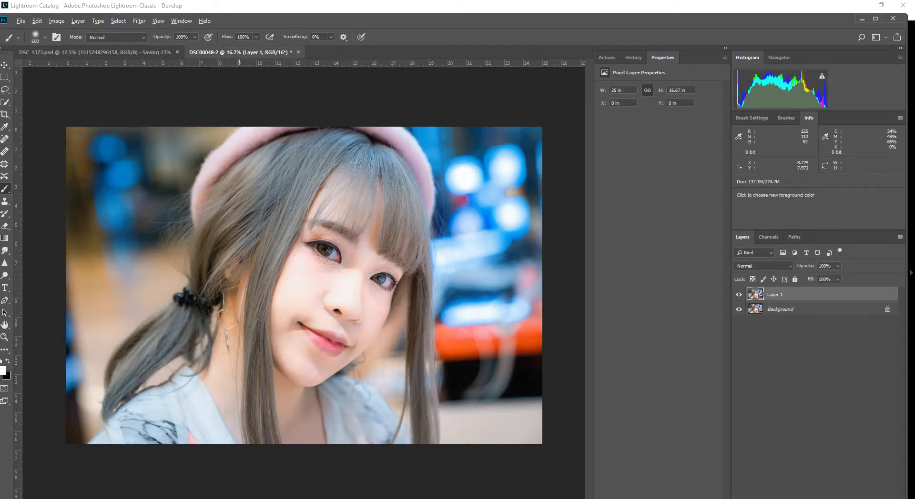
{"action": "scroll", "coordinate": [340, 283], "scroll_direction": "up", "scroll_amount": 4}
{"action": "left_click", "coordinate": [739, 310]}
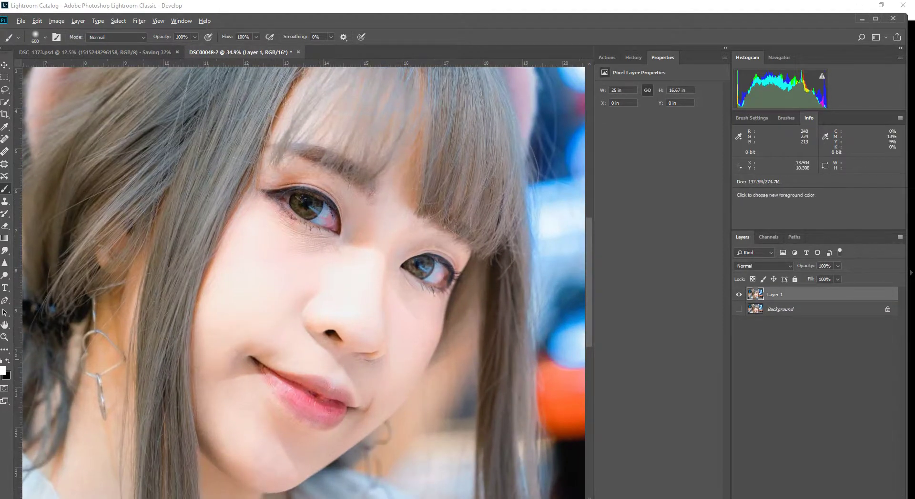
Step: Activate the Patch tool and duplicate Layer 1
{"action": "scroll", "coordinate": [323, 364], "scroll_direction": "up", "scroll_amount": 2}
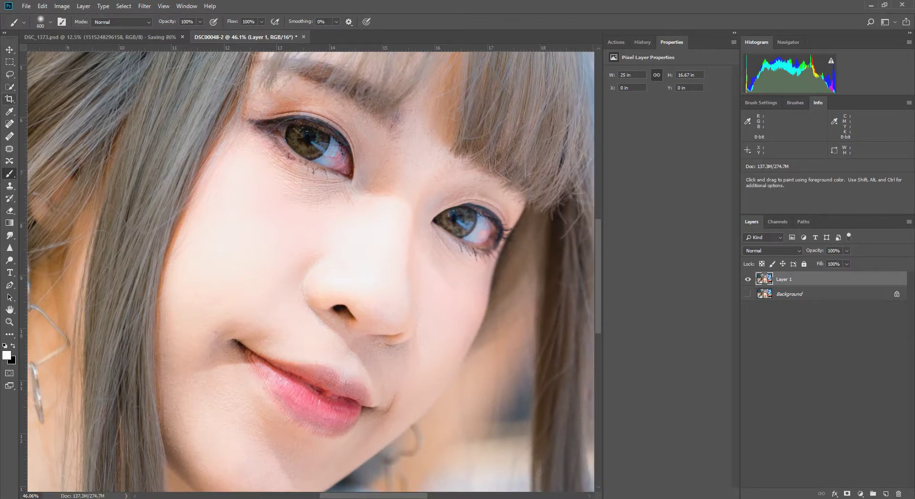
{"action": "left_click", "coordinate": [9, 148]}
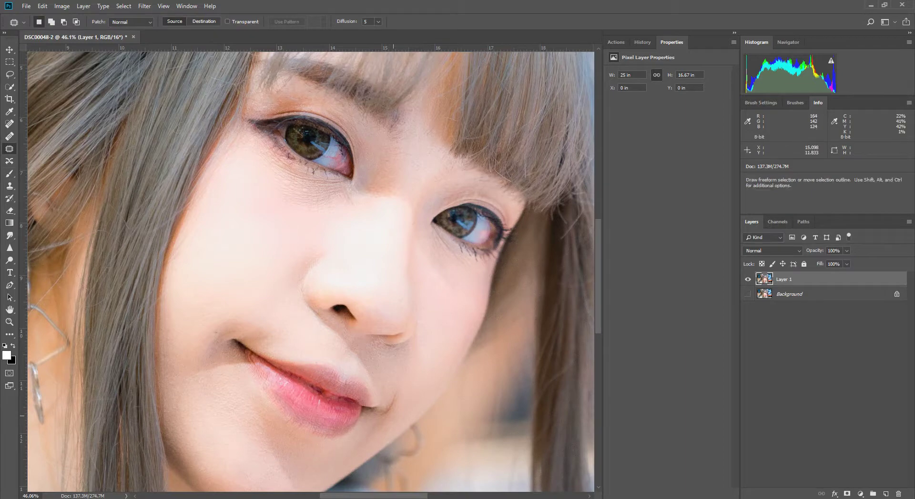
{"action": "key", "text": "ctrl+j"}
{"action": "left_click_drag", "start_coordinate": [218, 382], "coordinate": [315, 309]}
{"action": "scroll", "coordinate": [403, 329], "scroll_direction": "down", "scroll_amount": 5}
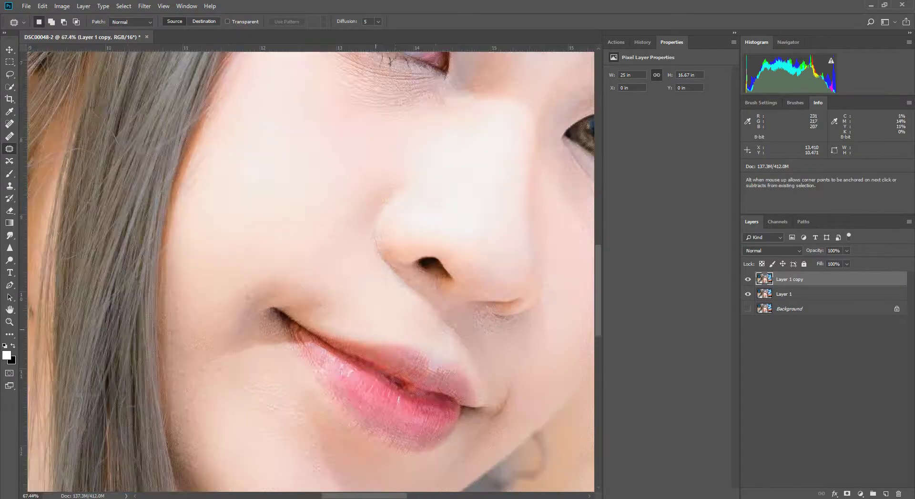
{"action": "scroll", "coordinate": [433, 328], "scroll_direction": "down", "scroll_amount": 3}
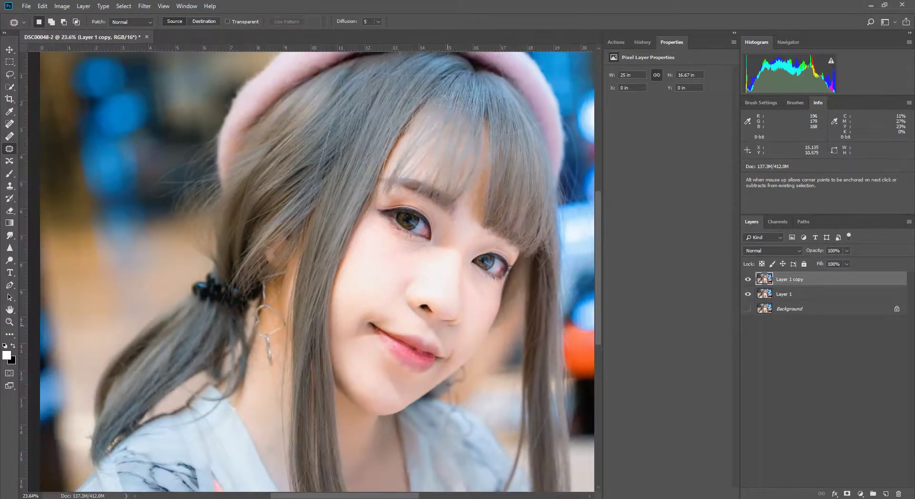
Step: Open the Liquify filter on the duplicated layer and set the face's Nose Width to -25
{"action": "left_click", "coordinate": [144, 5]}
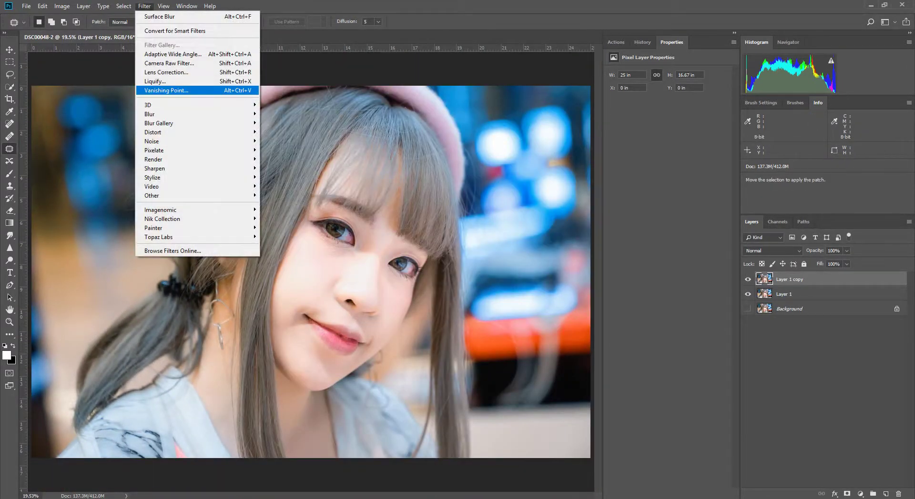
{"action": "left_click", "coordinate": [197, 81]}
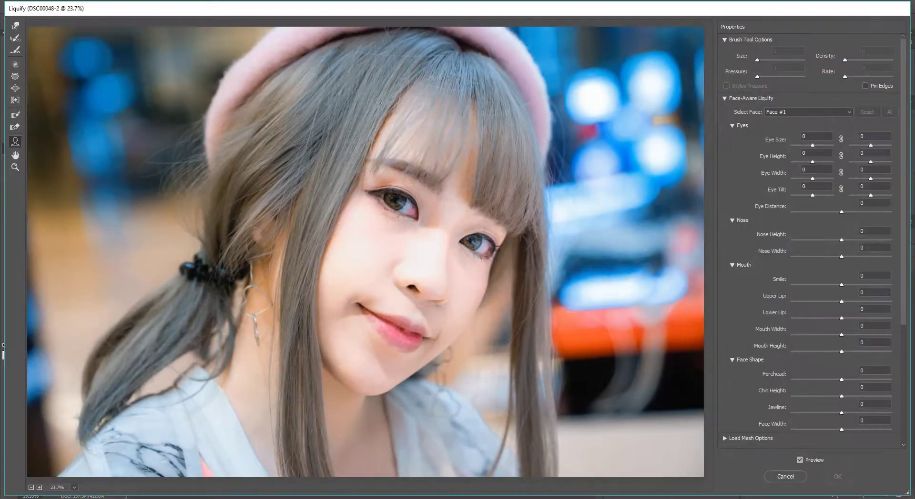
{"action": "left_click_drag", "start_coordinate": [394, 281], "coordinate": [419, 293]}
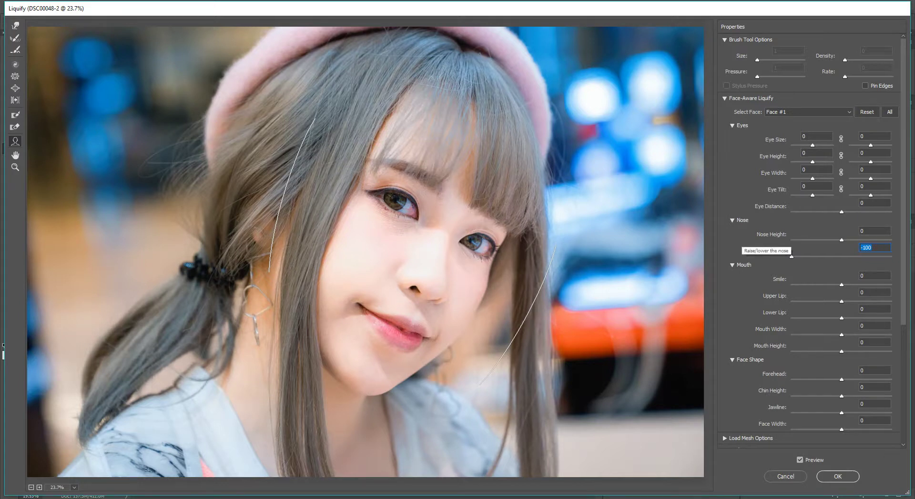
{"action": "type", "text": "-25"}
{"action": "key", "text": "Tab"}
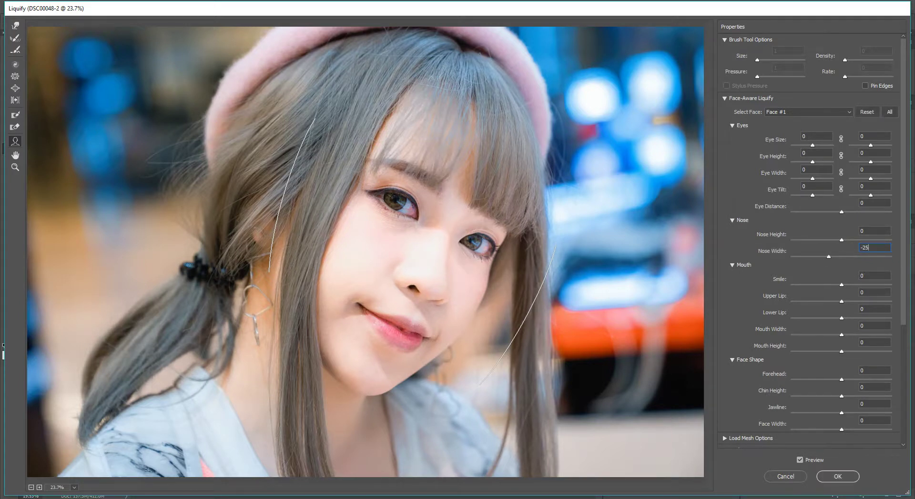
Step: Set the Jawline to -50, compare the face with and without the preview, and apply Liquify
{"action": "left_click_drag", "start_coordinate": [422, 367], "coordinate": [396, 348]}
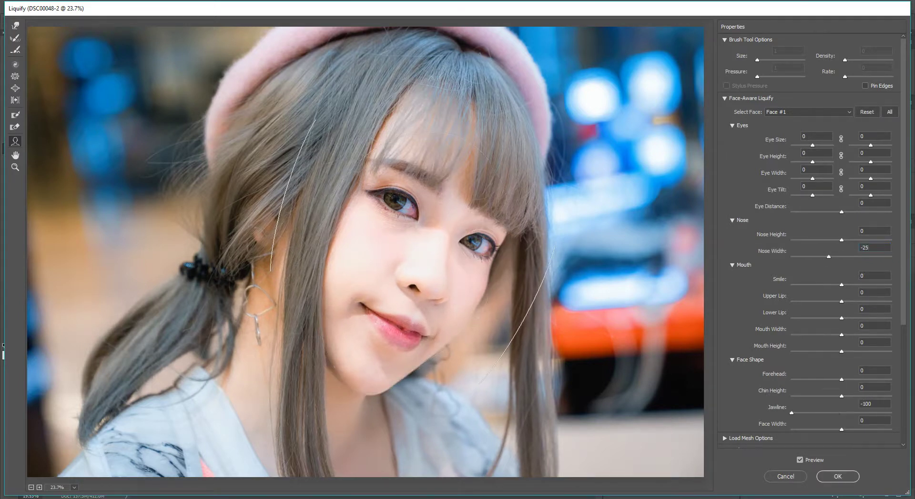
{"action": "key", "text": "BackSpace"}
{"action": "key", "text": "BackSpace"}
{"action": "key", "text": "BackSpace"}
{"action": "type", "text": "50"}
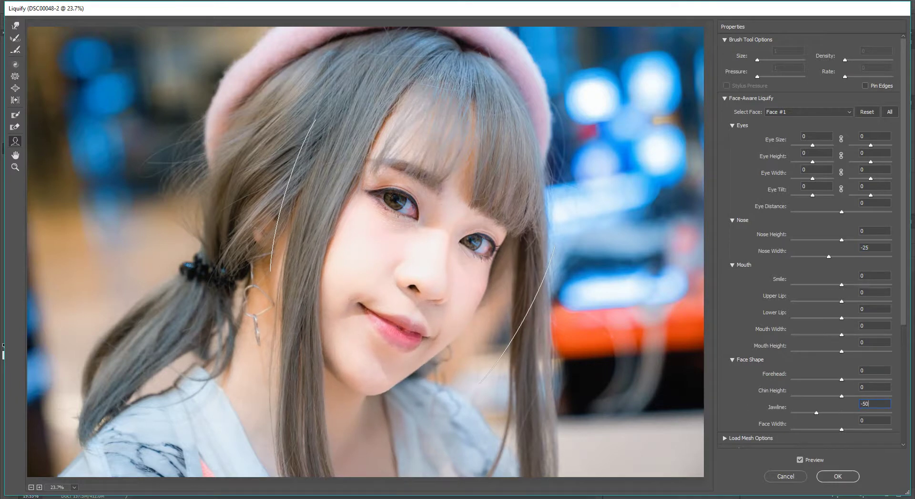
{"action": "left_click", "coordinate": [800, 460]}
{"action": "left_click", "coordinate": [800, 460]}
{"action": "left_click", "coordinate": [800, 460]}
{"action": "left_click", "coordinate": [800, 460]}
{"action": "left_click", "coordinate": [838, 477]}
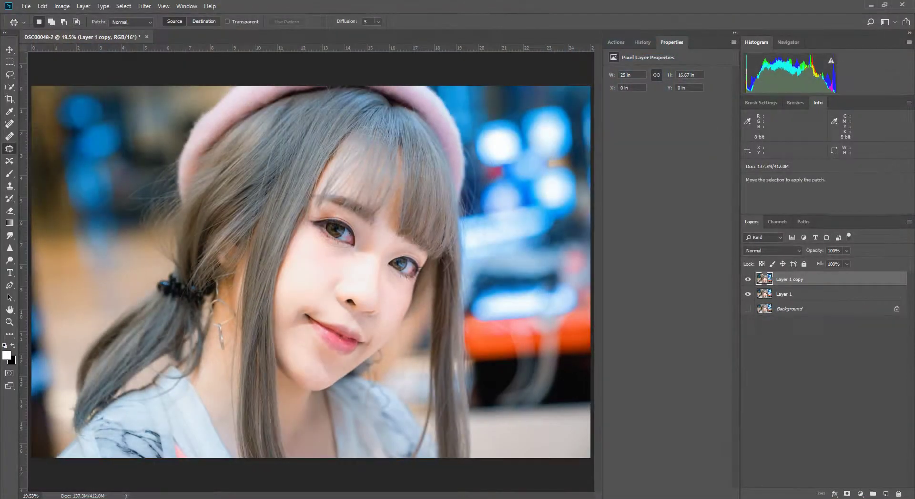
Step: Toggle the visibility of Layer 1 copy repeatedly to compare the face before and after Liquify
{"action": "left_click", "coordinate": [748, 279]}
{"action": "left_click", "coordinate": [748, 279]}
{"action": "left_click", "coordinate": [748, 279]}
{"action": "left_click", "coordinate": [748, 279]}
{"action": "left_click", "coordinate": [748, 279]}
{"action": "left_click", "coordinate": [748, 279]}
{"action": "left_click", "coordinate": [748, 280]}
{"action": "left_click", "coordinate": [747, 280]}
{"action": "left_click", "coordinate": [747, 280]}
{"action": "left_click", "coordinate": [748, 279]}
{"action": "left_click", "coordinate": [748, 279]}
{"action": "left_click", "coordinate": [748, 279]}
Step: Try merging all the layers, including the hidden Background, into one, and undo the merge
{"action": "key", "text": "ctrl+alt+a"}
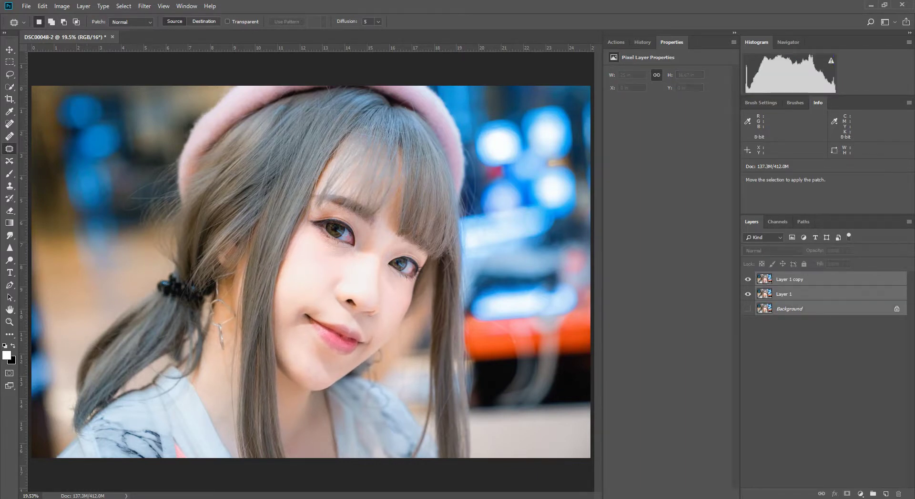
{"action": "key", "text": "ctrl+e"}
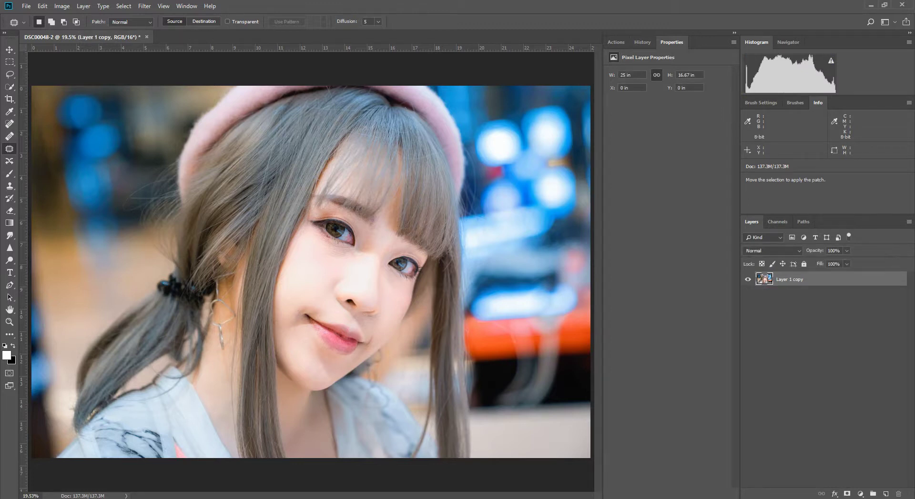
{"action": "key", "text": "ctrl+z"}
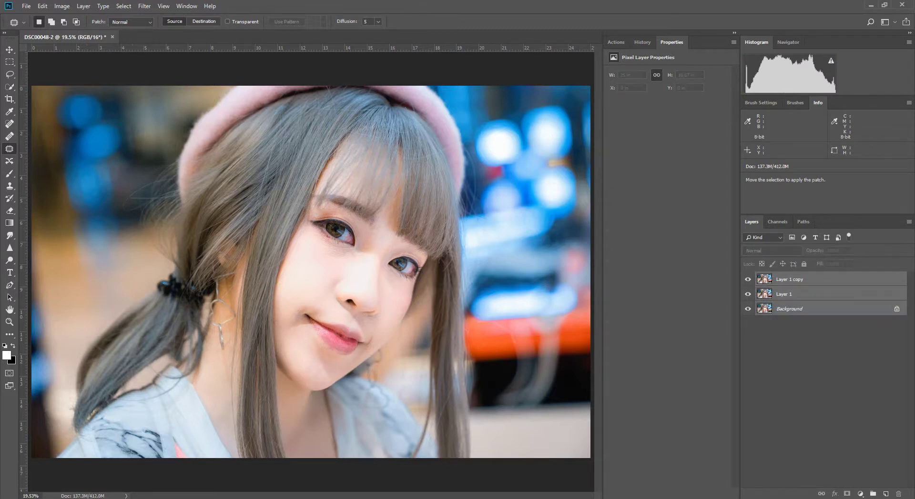
Step: Merge all visible layers into the Background and stack two duplicates of it on top
{"action": "key", "text": "ctrl+shift+e"}
{"action": "key", "text": "ctrl+j"}
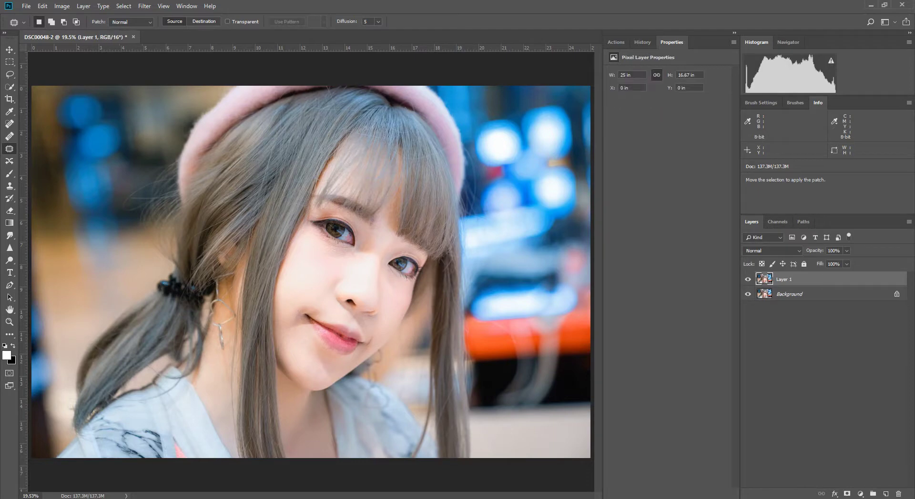
{"action": "key", "text": "ctrl+j"}
Step: Patch the spots and shadows above, beside and below the left corner of the mouth with smoother cheek skin
{"action": "scroll", "coordinate": [310, 325], "scroll_direction": "up", "scroll_amount": 5}
{"action": "scroll", "coordinate": [297, 319], "scroll_direction": "up", "scroll_amount": 3}
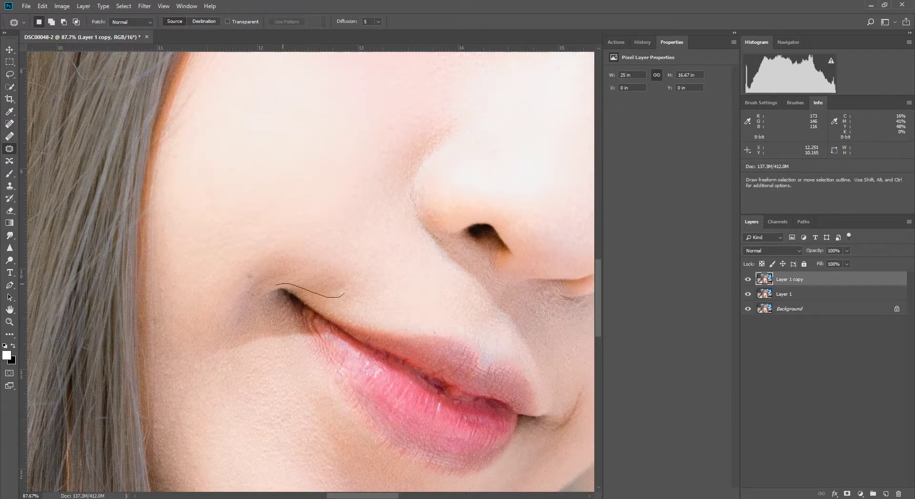
{"action": "mouse_move", "coordinate": [236, 386]}
{"action": "left_mouse_down"}
{"action": "mouse_move", "coordinate": [238, 253]}
{"action": "mouse_move", "coordinate": [344, 294]}
{"action": "left_mouse_up"}
{"action": "left_click_drag", "start_coordinate": [258, 310], "coordinate": [256, 245]}
{"action": "key", "text": "ctrl+d"}
{"action": "mouse_move", "coordinate": [348, 295]}
{"action": "left_mouse_down"}
{"action": "mouse_move", "coordinate": [324, 244]}
{"action": "mouse_move", "coordinate": [347, 294]}
{"action": "left_mouse_up"}
{"action": "left_click_drag", "start_coordinate": [334, 269], "coordinate": [331, 221]}
{"action": "key", "text": "ctrl+d"}
{"action": "mouse_move", "coordinate": [298, 324]}
{"action": "left_mouse_down"}
{"action": "mouse_move", "coordinate": [222, 388]}
{"action": "mouse_move", "coordinate": [283, 417]}
{"action": "left_mouse_up"}
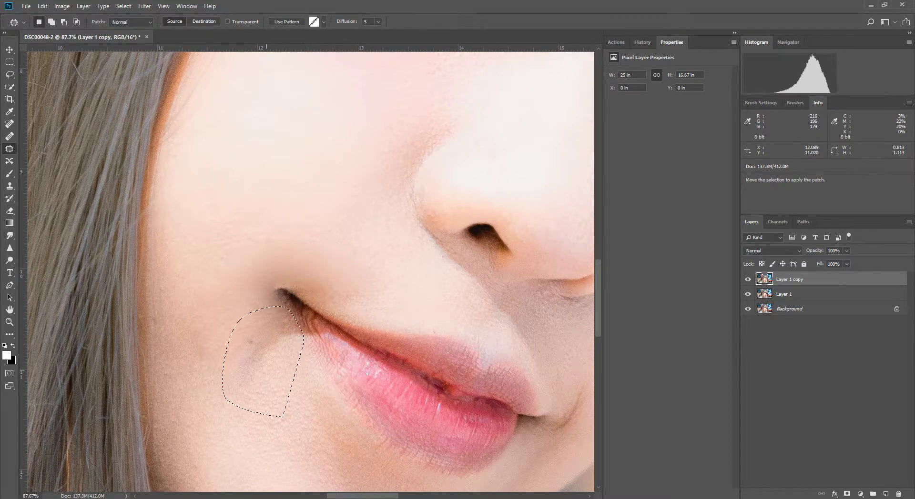
{"action": "left_click_drag", "start_coordinate": [267, 362], "coordinate": [264, 291]}
{"action": "key", "text": "ctrl+d"}
Step: Patch the crease and shadow around the right corner of the mouth with clean skin from the nearby cheek
{"action": "mouse_move", "coordinate": [369, 319]}
{"action": "left_mouse_down"}
{"action": "mouse_move", "coordinate": [312, 246]}
{"action": "mouse_move", "coordinate": [216, 249]}
{"action": "left_mouse_up"}
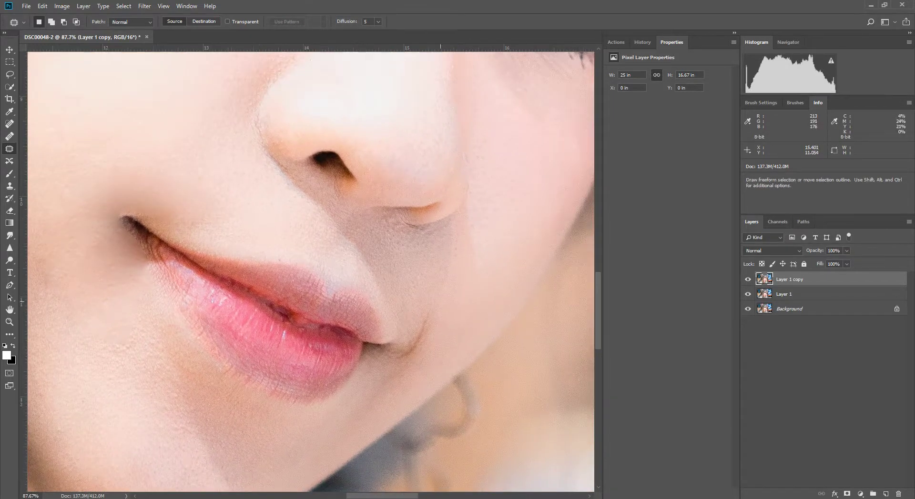
{"action": "mouse_move", "coordinate": [393, 344]}
{"action": "left_mouse_down"}
{"action": "mouse_move", "coordinate": [433, 356]}
{"action": "mouse_move", "coordinate": [446, 300]}
{"action": "left_mouse_up"}
{"action": "mouse_move", "coordinate": [418, 338]}
{"action": "left_mouse_down"}
{"action": "mouse_move", "coordinate": [432, 319]}
{"action": "mouse_move", "coordinate": [434, 286]}
{"action": "left_mouse_up"}
{"action": "key", "text": "ctrl+d"}
{"action": "mouse_move", "coordinate": [388, 366]}
{"action": "left_mouse_down"}
{"action": "mouse_move", "coordinate": [413, 360]}
{"action": "mouse_move", "coordinate": [462, 308]}
{"action": "mouse_move", "coordinate": [431, 337]}
{"action": "left_mouse_up"}
{"action": "key", "text": "ctrl+d"}
{"action": "left_click_drag", "start_coordinate": [435, 315], "coordinate": [474, 277]}
{"action": "key", "text": "ctrl+d"}
Step: Merge Layer 1 and Layer 1 copy into one layer and duplicate the result
{"action": "scroll", "coordinate": [330, 281], "scroll_direction": "down", "scroll_amount": 7}
{"action": "scroll", "coordinate": [256, 228], "scroll_direction": "up", "scroll_amount": 4}
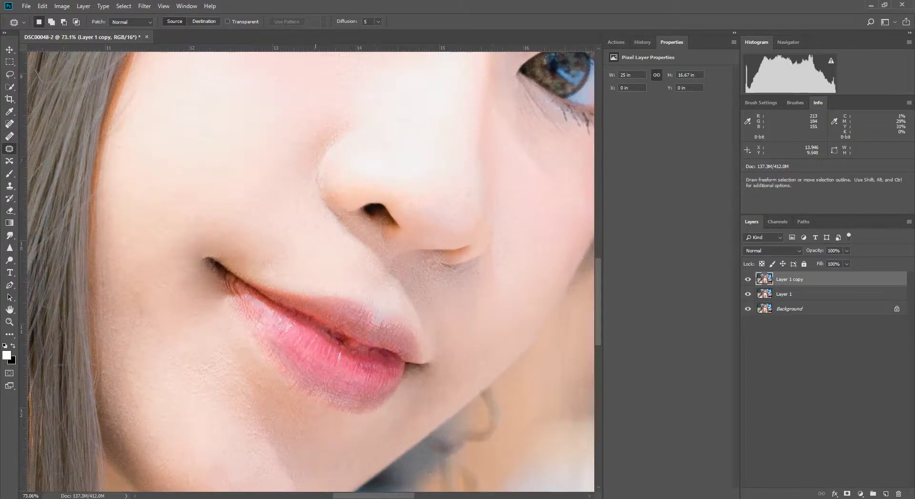
{"action": "scroll", "coordinate": [304, 242], "scroll_direction": "down", "scroll_amount": 1}
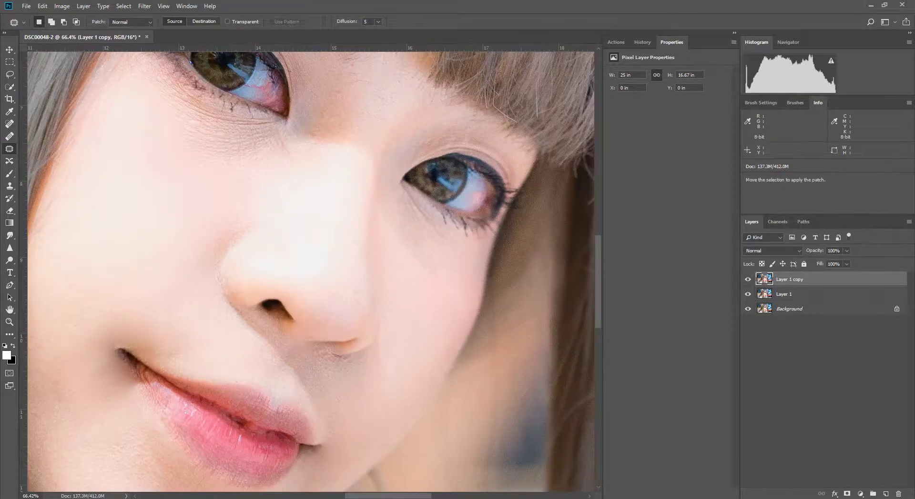
{"action": "left_click", "coordinate": [810, 294], "text": "shift"}
{"action": "key", "text": "ctrl+e"}
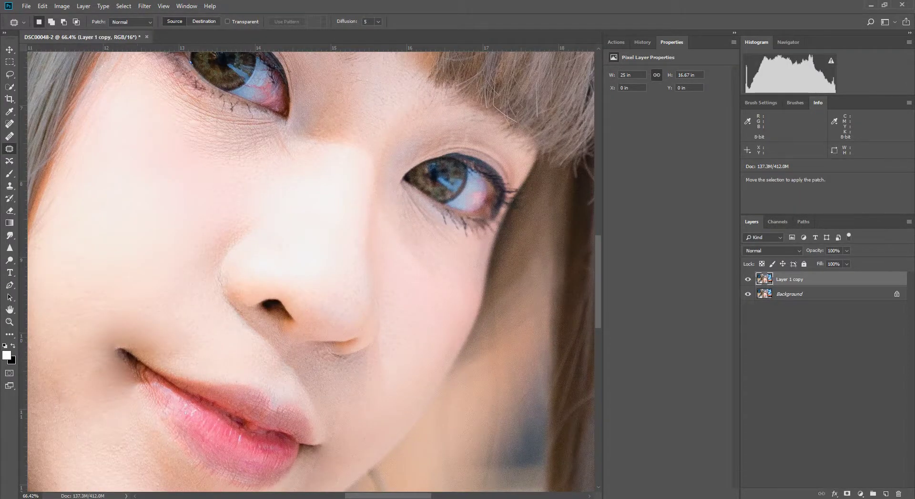
{"action": "key", "text": "ctrl+j"}
Step: Apply a Surface Blur with a radius of 22 pixels and a threshold of 10 levels to Layer 1 copy 2
{"action": "scroll", "coordinate": [343, 239], "scroll_direction": "down", "scroll_amount": 6}
{"action": "scroll", "coordinate": [324, 243], "scroll_direction": "up", "scroll_amount": 3}
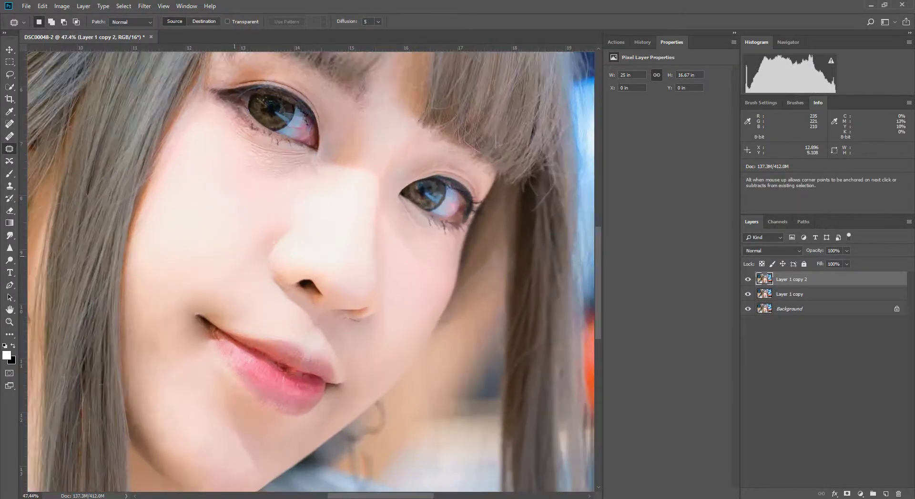
{"action": "left_click", "coordinate": [144, 6]}
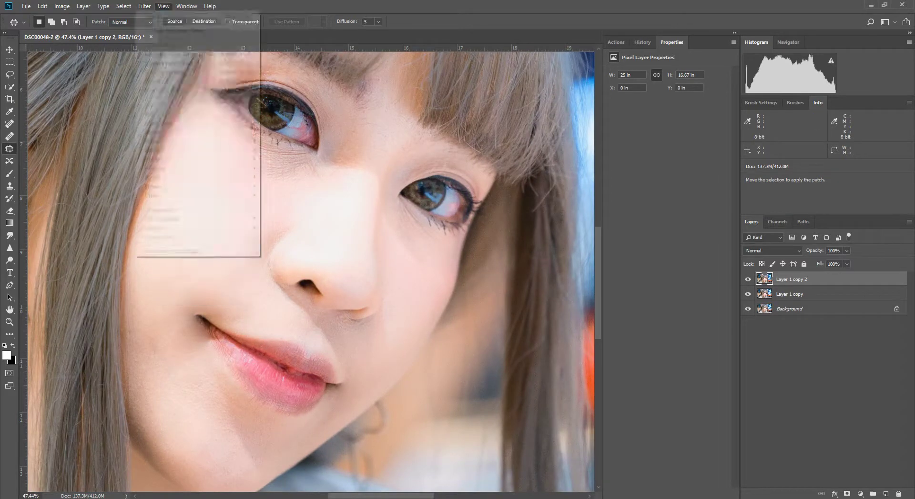
{"action": "mouse_move", "coordinate": [195, 114]}
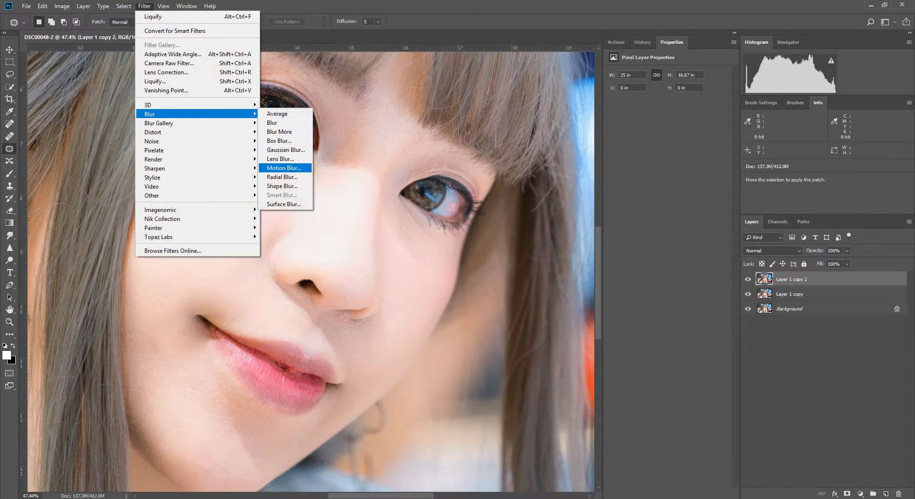
{"action": "left_click", "coordinate": [284, 204]}
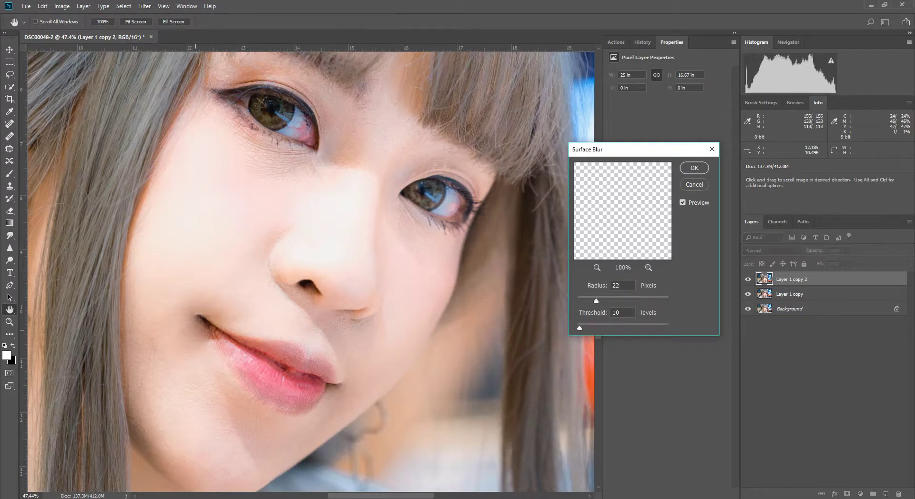
{"action": "left_click", "coordinate": [199, 332]}
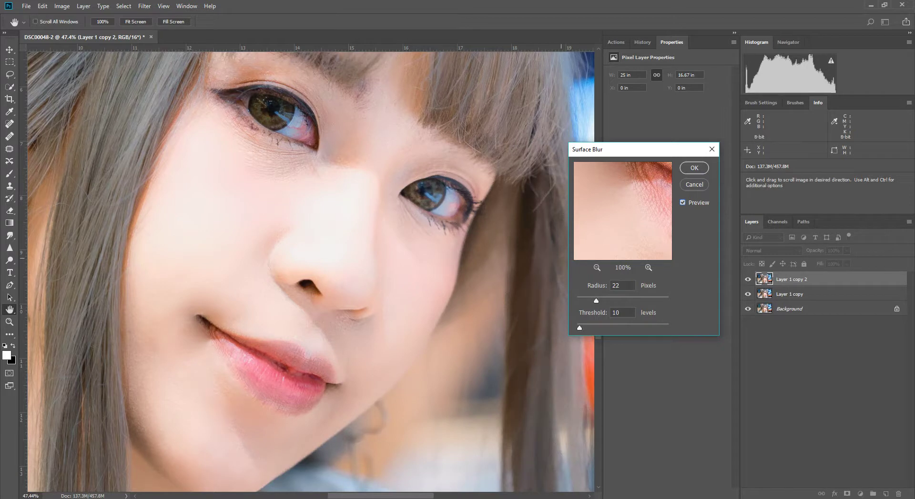
{"action": "left_click", "coordinate": [277, 284]}
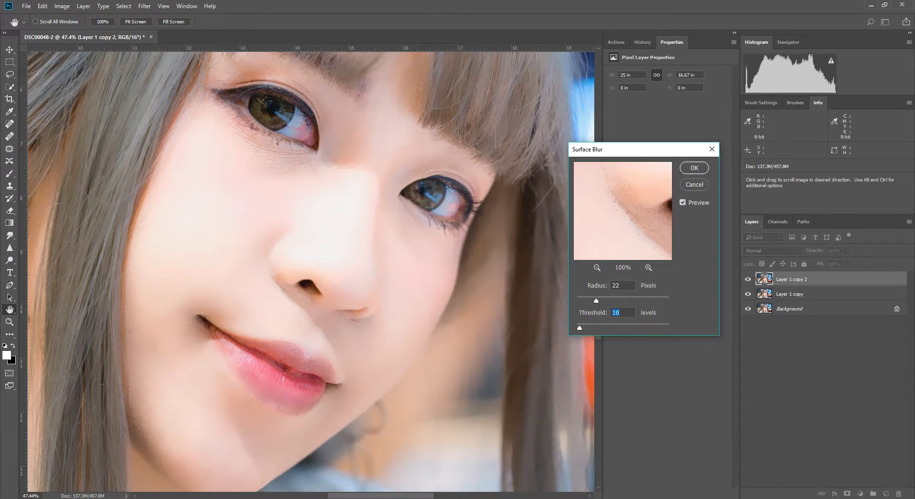
{"action": "key", "text": "Tab"}
{"action": "key", "text": "Return"}
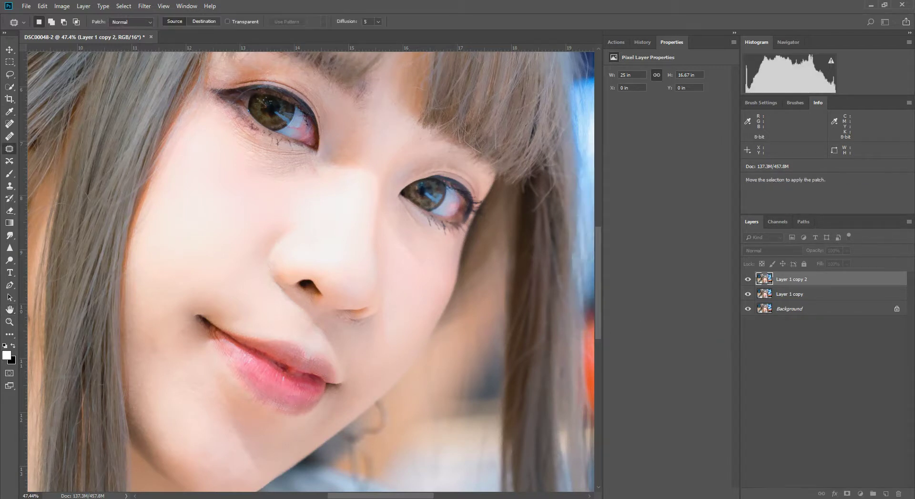
Step: Compare the portrait with and without the blurred layer and inspect the facial skin up close
{"action": "scroll", "coordinate": [392, 265], "scroll_direction": "down", "scroll_amount": 5}
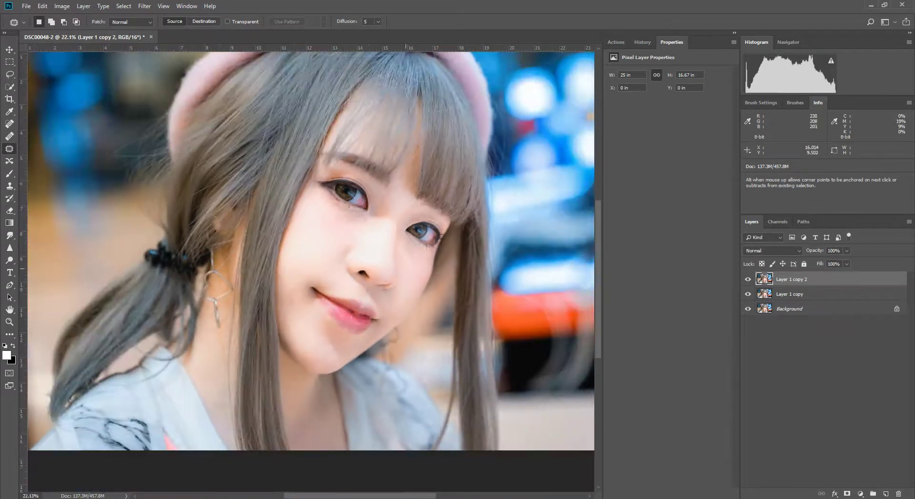
{"action": "scroll", "coordinate": [391, 265], "scroll_direction": "up", "scroll_amount": 3}
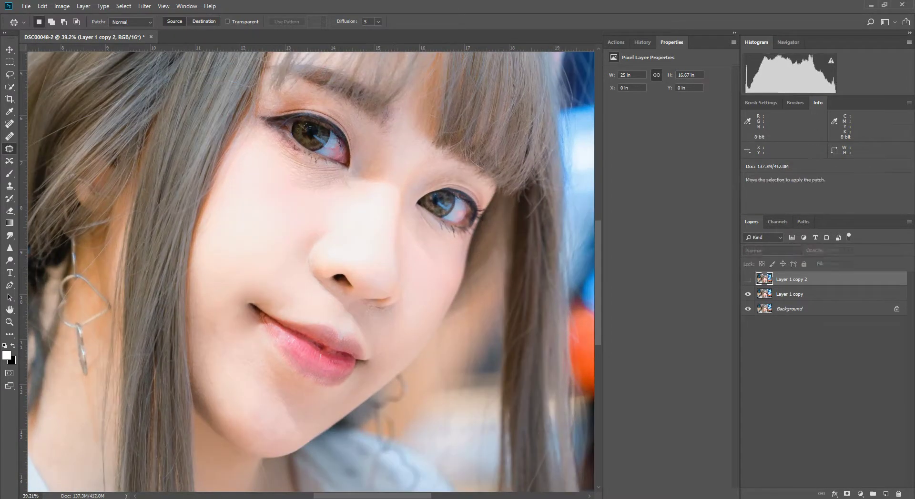
{"action": "scroll", "coordinate": [353, 293], "scroll_direction": "up", "scroll_amount": 5}
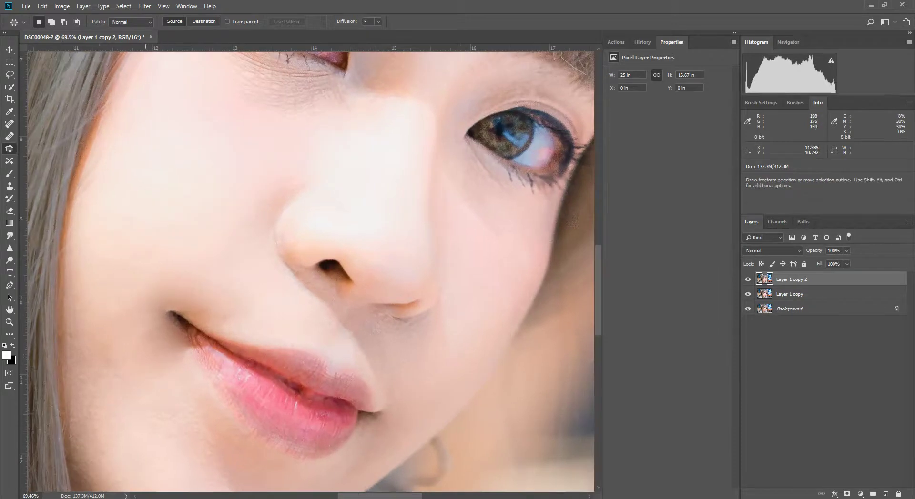
{"action": "scroll", "coordinate": [528, 343], "scroll_direction": "down", "scroll_amount": 3}
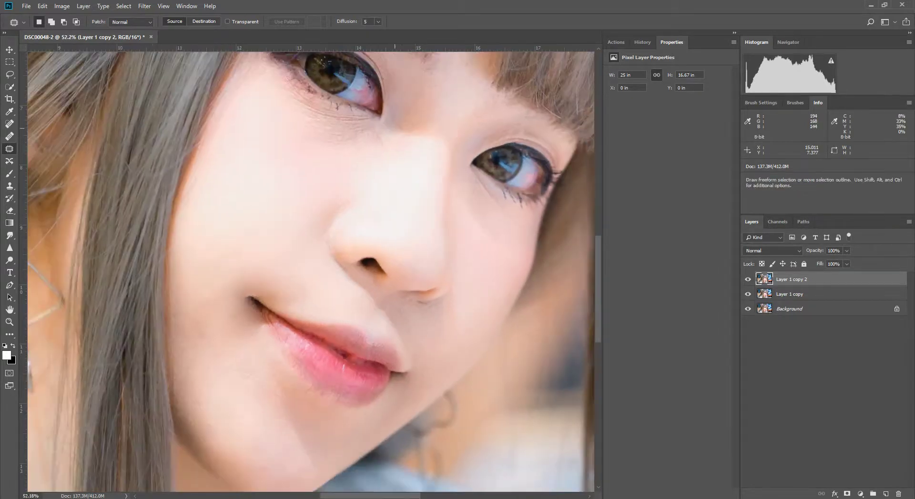
{"action": "left_click_drag", "start_coordinate": [528, 343], "coordinate": [457, 448]}
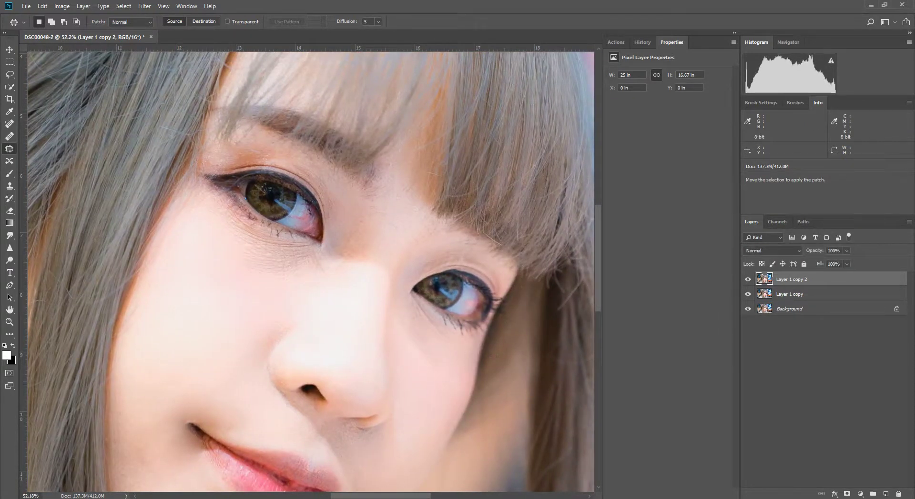
{"action": "left_click_drag", "start_coordinate": [311, 367], "coordinate": [416, 269]}
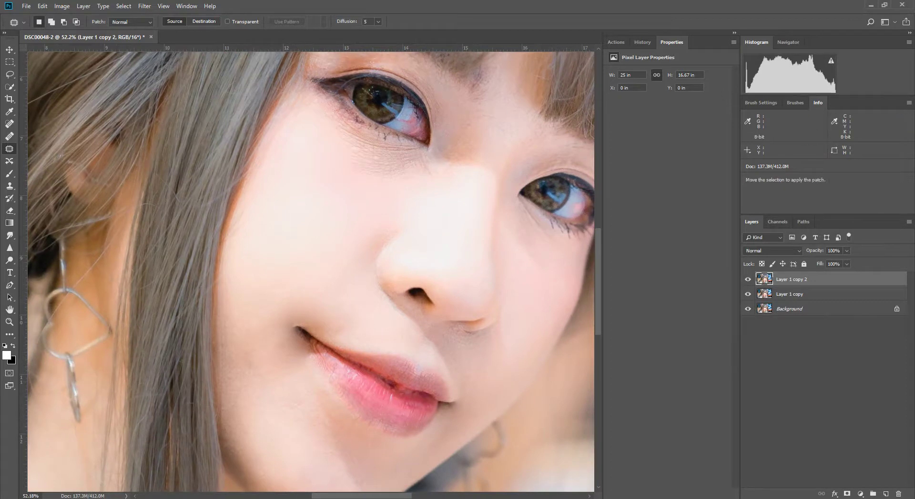
Step: Stamp all visible layers into a new top layer and patch the uneven skin on the chin below the mouth
{"action": "key", "text": "ctrl+shift+alt+e"}
{"action": "mouse_move", "coordinate": [249, 344]}
{"action": "left_mouse_down"}
{"action": "mouse_move", "coordinate": [257, 386]}
{"action": "mouse_move", "coordinate": [263, 356]}
{"action": "left_mouse_up"}
{"action": "mouse_move", "coordinate": [248, 362]}
{"action": "left_mouse_down"}
{"action": "mouse_move", "coordinate": [279, 357]}
{"action": "mouse_move", "coordinate": [266, 319]}
{"action": "mouse_move", "coordinate": [238, 343]}
{"action": "left_mouse_up"}
{"action": "key", "text": "ctrl+d"}
{"action": "key", "text": "ctrl+d"}
{"action": "mouse_move", "coordinate": [289, 390]}
{"action": "left_mouse_down"}
{"action": "mouse_move", "coordinate": [325, 416]}
{"action": "mouse_move", "coordinate": [261, 407]}
{"action": "left_mouse_up"}
{"action": "left_click_drag", "start_coordinate": [300, 417], "coordinate": [245, 415]}
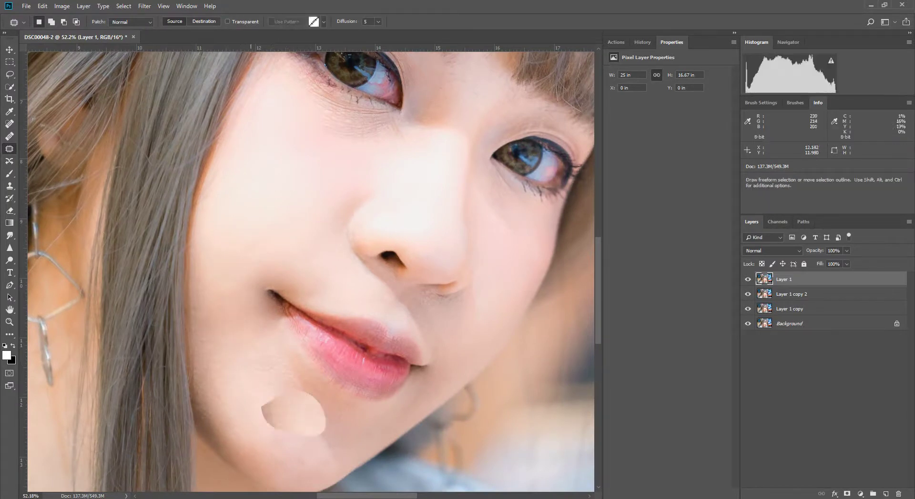
{"action": "key", "text": "ctrl+d"}
Step: Patch the uneven skin along the lower cheek and jaw beside the hair with nearby clean skin
{"action": "mouse_move", "coordinate": [203, 356]}
{"action": "left_mouse_down"}
{"action": "mouse_move", "coordinate": [243, 424]}
{"action": "mouse_move", "coordinate": [164, 402]}
{"action": "left_mouse_up"}
{"action": "key", "text": "ctrl+d"}
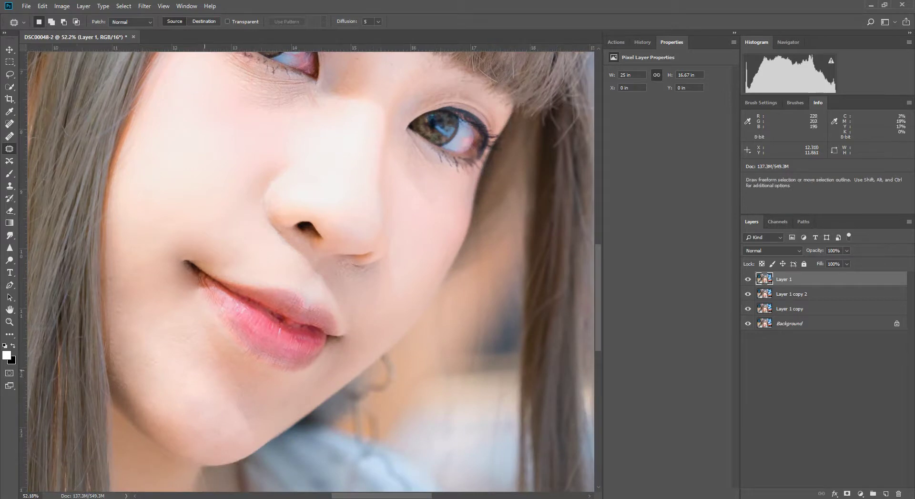
{"action": "mouse_move", "coordinate": [204, 377]}
{"action": "left_mouse_down"}
{"action": "mouse_move", "coordinate": [171, 399]}
{"action": "mouse_move", "coordinate": [231, 420]}
{"action": "mouse_move", "coordinate": [190, 396]}
{"action": "left_mouse_up"}
{"action": "key", "text": "ctrl+d"}
{"action": "mouse_move", "coordinate": [240, 433]}
{"action": "left_mouse_down"}
{"action": "mouse_move", "coordinate": [215, 429]}
{"action": "mouse_move", "coordinate": [241, 414]}
{"action": "mouse_move", "coordinate": [184, 369]}
{"action": "left_mouse_up"}
Step: Inspect the whole portrait and the eye area, and compare the face with and without Layer 1
{"action": "key", "text": "ctrl+0"}
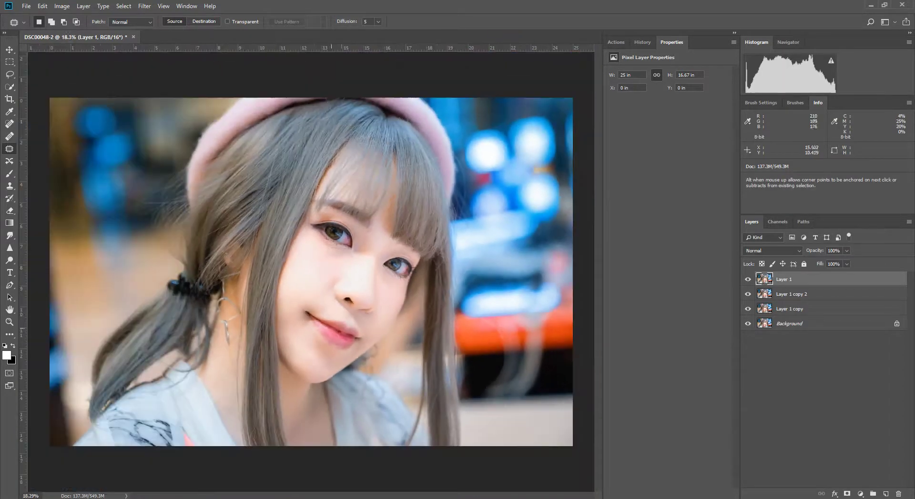
{"action": "scroll", "coordinate": [362, 247], "scroll_direction": "up", "scroll_amount": 4}
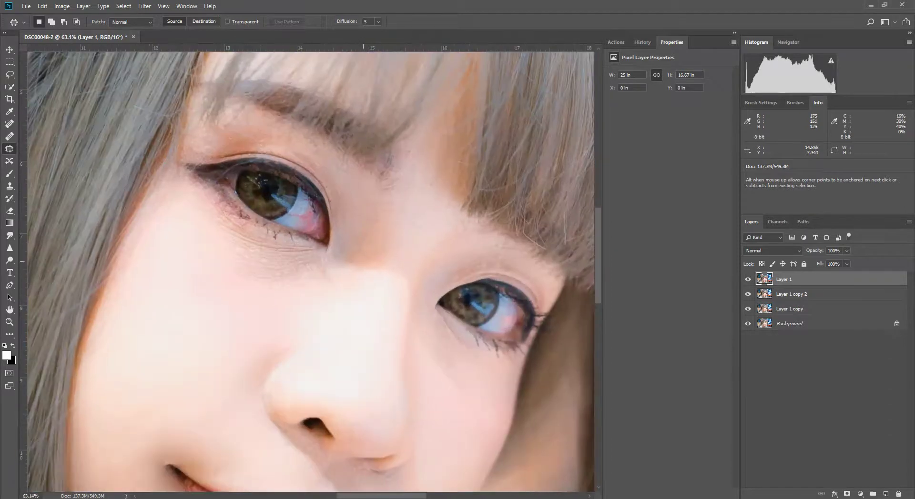
{"action": "scroll", "coordinate": [296, 206], "scroll_direction": "down", "scroll_amount": 3}
{"action": "scroll", "coordinate": [298, 202], "scroll_direction": "up", "scroll_amount": 2}
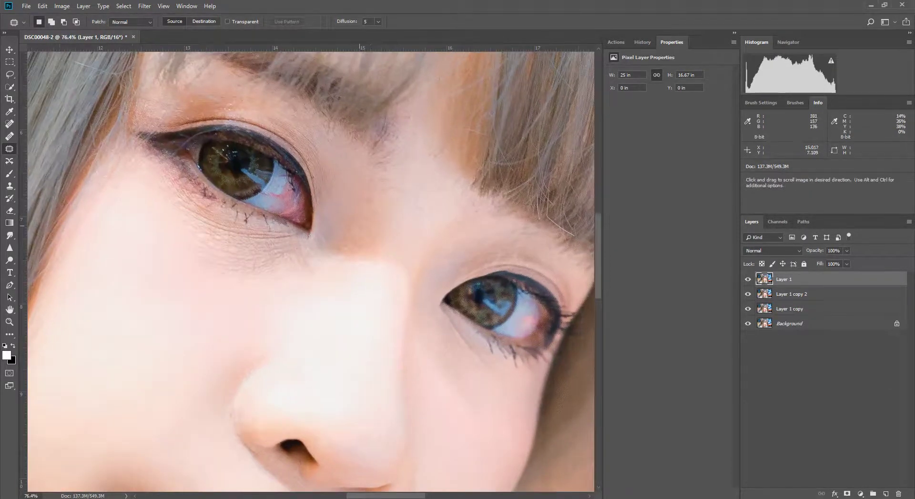
{"action": "left_click_drag", "start_coordinate": [295, 204], "coordinate": [248, 236]}
{"action": "scroll", "coordinate": [248, 238], "scroll_direction": "down", "scroll_amount": 8}
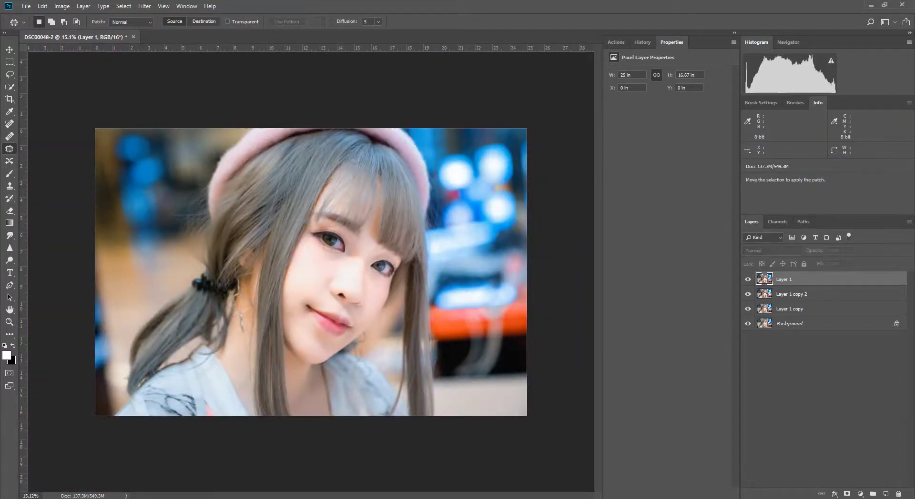
{"action": "scroll", "coordinate": [316, 300], "scroll_direction": "up", "scroll_amount": 5}
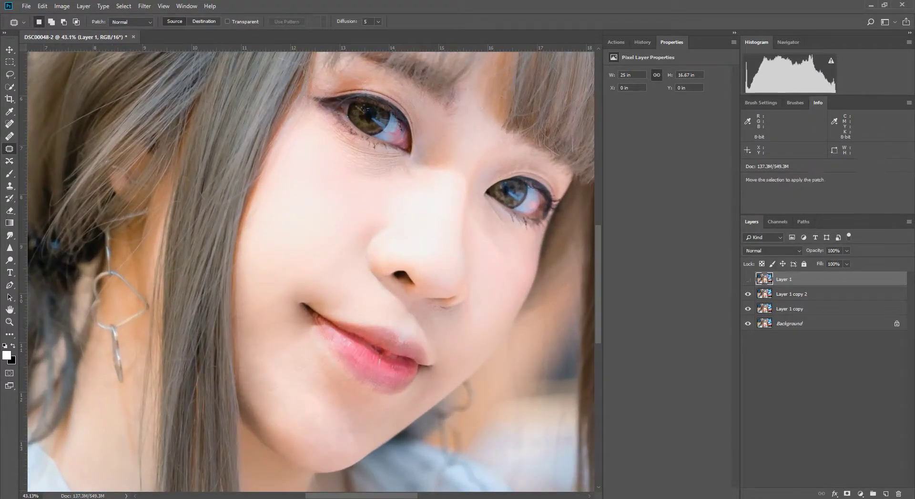
{"action": "left_click", "coordinate": [748, 280]}
{"action": "left_click", "coordinate": [748, 280]}
{"action": "left_click", "coordinate": [748, 280]}
{"action": "scroll", "coordinate": [314, 382], "scroll_direction": "up", "scroll_amount": 2}
{"action": "scroll", "coordinate": [312, 381], "scroll_direction": "up", "scroll_amount": 2}
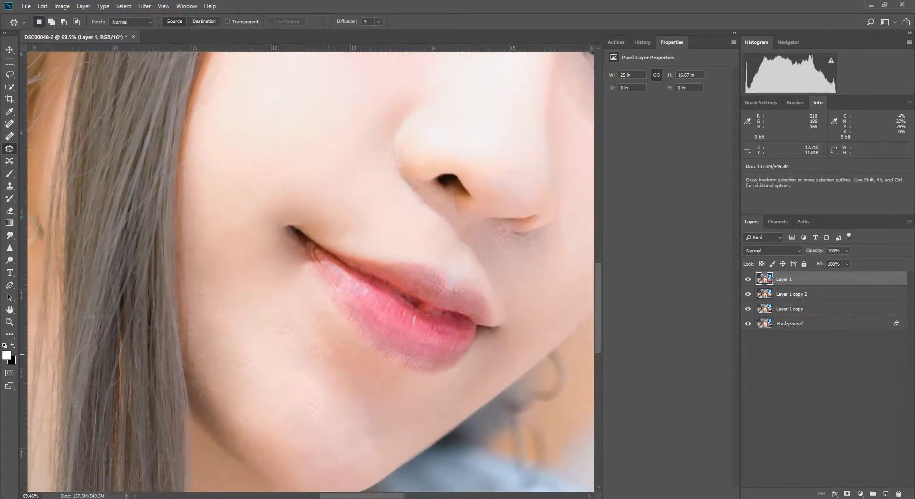
Step: Patch the blotchy skin on the chin below the lower lip and compare the result with the layer beneath
{"action": "left_click_drag", "start_coordinate": [305, 313], "coordinate": [349, 455]}
{"action": "left_click_drag", "start_coordinate": [391, 420], "coordinate": [393, 414]}
{"action": "left_click_drag", "start_coordinate": [372, 415], "coordinate": [318, 384]}
{"action": "key", "text": "ctrl+d"}
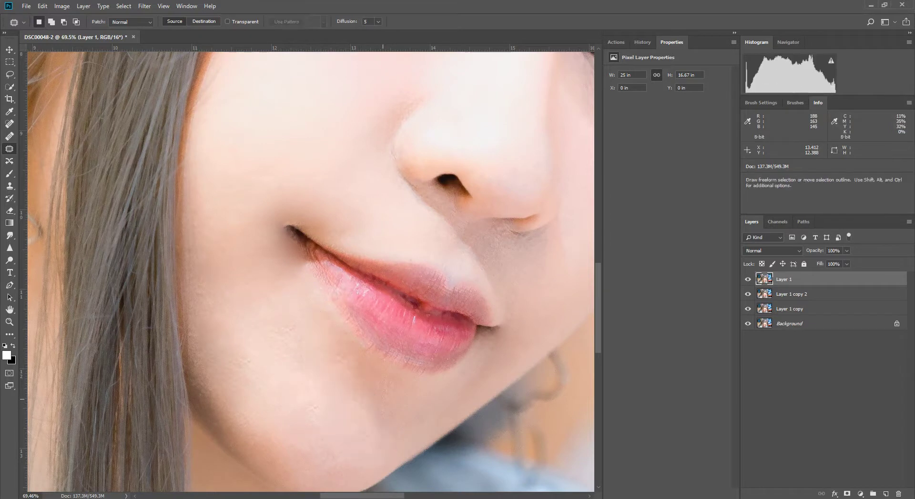
{"action": "left_click_drag", "start_coordinate": [382, 397], "coordinate": [342, 422]}
{"action": "mouse_move", "coordinate": [400, 443]}
{"action": "left_mouse_down"}
{"action": "mouse_move", "coordinate": [382, 399]}
{"action": "mouse_move", "coordinate": [324, 391]}
{"action": "left_mouse_up"}
{"action": "key", "text": "ctrl+d"}
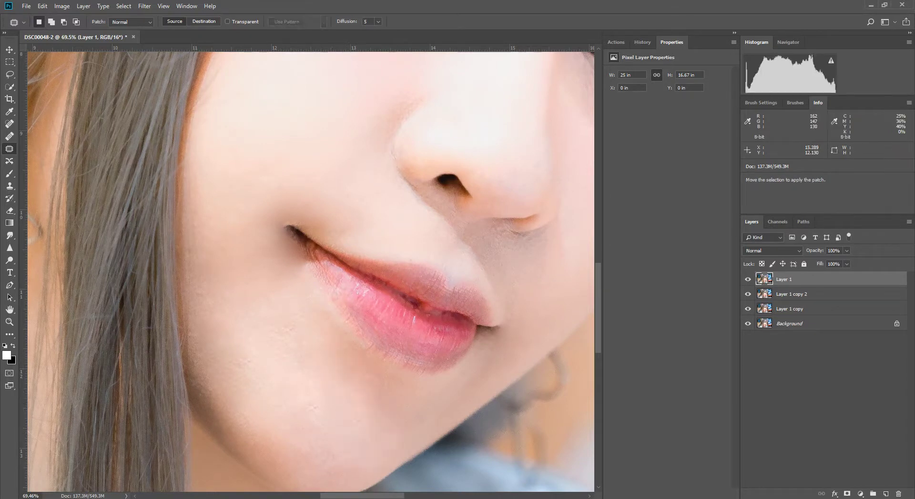
{"action": "left_click", "coordinate": [748, 280]}
{"action": "left_click", "coordinate": [748, 279]}
{"action": "left_click", "coordinate": [748, 280]}
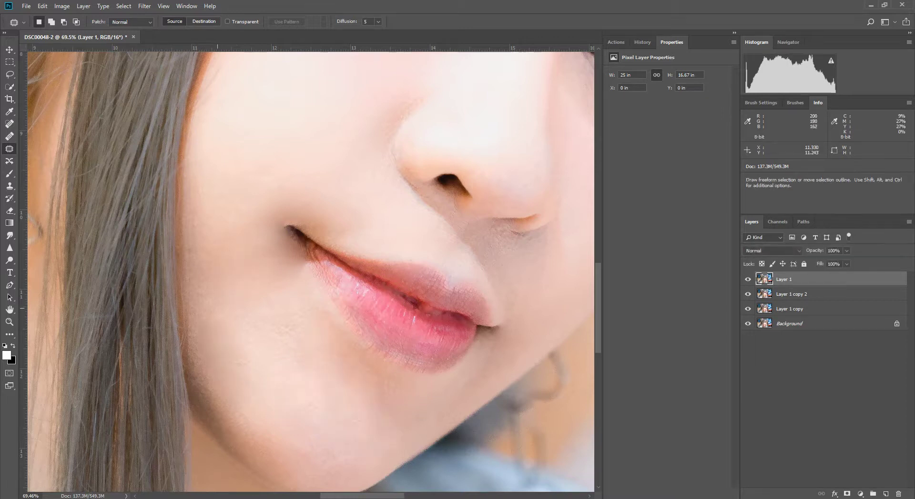
Step: Patch the uneven skin on the lower cheek and jaw between the hair and the corner of the mouth
{"action": "left_click_drag", "start_coordinate": [237, 309], "coordinate": [205, 270]}
{"action": "left_click", "coordinate": [267, 305]}
{"action": "left_click_drag", "start_coordinate": [239, 338], "coordinate": [201, 317]}
{"action": "left_click_drag", "start_coordinate": [196, 368], "coordinate": [265, 417]}
{"action": "left_click_drag", "start_coordinate": [233, 372], "coordinate": [276, 341]}
{"action": "left_click", "coordinate": [281, 363]}
{"action": "left_click_drag", "start_coordinate": [272, 410], "coordinate": [285, 372]}
{"action": "left_click_drag", "start_coordinate": [257, 377], "coordinate": [247, 311]}
{"action": "mouse_move", "coordinate": [290, 353]}
{"action": "left_mouse_down"}
{"action": "mouse_move", "coordinate": [249, 329]}
{"action": "mouse_move", "coordinate": [308, 340]}
{"action": "left_mouse_up"}
Step: Patch the remaining bumps and tonal patches in the middle of the chin with smoother cheek skin
{"action": "left_click_drag", "start_coordinate": [282, 329], "coordinate": [286, 370]}
{"action": "left_click", "coordinate": [309, 402]}
{"action": "mouse_move", "coordinate": [331, 411]}
{"action": "left_mouse_down"}
{"action": "mouse_move", "coordinate": [278, 397]}
{"action": "mouse_move", "coordinate": [314, 395]}
{"action": "left_mouse_up"}
{"action": "left_click_drag", "start_coordinate": [306, 401], "coordinate": [261, 356]}
{"action": "left_click", "coordinate": [355, 414]}
{"action": "mouse_move", "coordinate": [349, 438]}
{"action": "left_mouse_down"}
{"action": "mouse_move", "coordinate": [312, 388]}
{"action": "mouse_move", "coordinate": [327, 347]}
{"action": "mouse_move", "coordinate": [299, 381]}
{"action": "left_mouse_up"}
{"action": "left_click", "coordinate": [307, 385]}
{"action": "left_click_drag", "start_coordinate": [301, 352], "coordinate": [255, 315]}
{"action": "key", "text": "ctrl+d"}
{"action": "mouse_move", "coordinate": [272, 365]}
{"action": "left_mouse_down"}
{"action": "mouse_move", "coordinate": [284, 305]}
{"action": "mouse_move", "coordinate": [322, 378]}
{"action": "mouse_move", "coordinate": [279, 374]}
{"action": "left_mouse_up"}
{"action": "mouse_move", "coordinate": [298, 357]}
{"action": "left_mouse_down"}
{"action": "mouse_move", "coordinate": [257, 280]}
{"action": "mouse_move", "coordinate": [236, 309]}
{"action": "left_mouse_up"}
{"action": "key", "text": "ctrl+d"}
Step: Patch the shadows directly below the lower lip and along its outer edge with brighter skin from nearby
{"action": "key", "text": "space"}
{"action": "scroll", "coordinate": [295, 344], "scroll_direction": "up", "scroll_amount": 4}
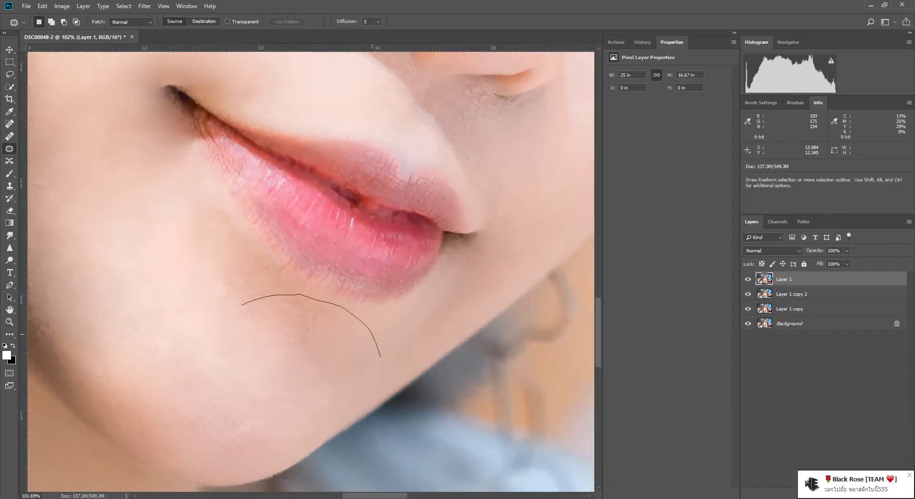
{"action": "mouse_move", "coordinate": [288, 350]}
{"action": "left_mouse_down"}
{"action": "mouse_move", "coordinate": [178, 308]}
{"action": "mouse_move", "coordinate": [136, 257]}
{"action": "left_mouse_up"}
{"action": "key", "text": "ctrl+d"}
{"action": "mouse_move", "coordinate": [311, 331]}
{"action": "left_mouse_down"}
{"action": "mouse_move", "coordinate": [288, 270]}
{"action": "mouse_move", "coordinate": [191, 240]}
{"action": "mouse_move", "coordinate": [308, 330]}
{"action": "left_mouse_up"}
{"action": "mouse_move", "coordinate": [271, 289]}
{"action": "left_mouse_down"}
{"action": "mouse_move", "coordinate": [202, 248]}
{"action": "mouse_move", "coordinate": [189, 186]}
{"action": "mouse_move", "coordinate": [279, 257]}
{"action": "mouse_move", "coordinate": [296, 336]}
{"action": "mouse_move", "coordinate": [202, 249]}
{"action": "left_mouse_up"}
{"action": "key", "text": "ctrl+d"}
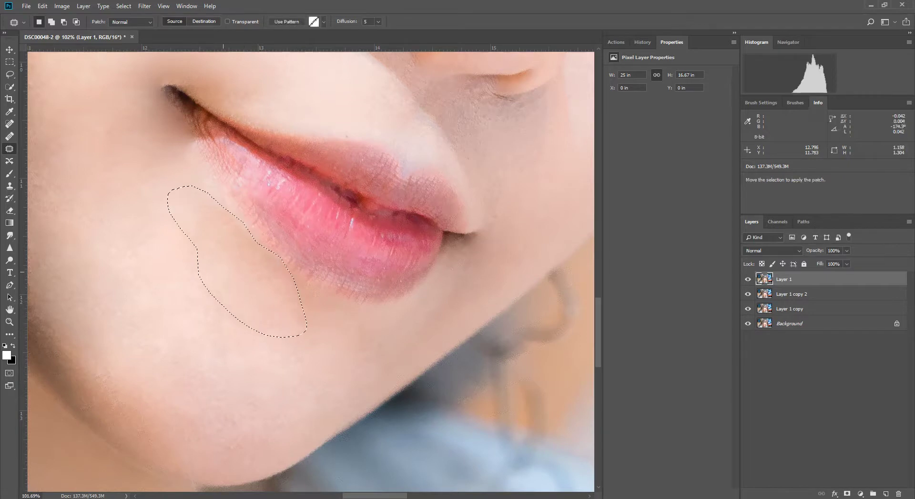
{"action": "left_click_drag", "start_coordinate": [246, 272], "coordinate": [181, 279]}
{"action": "key", "text": "ctrl+d"}
Step: Compare the chin with and without the patched Layer 1
{"action": "key", "text": "ctrl+comma"}
{"action": "key", "text": "ctrl+comma"}
{"action": "key", "text": "ctrl+comma"}
{"action": "key", "text": "ctrl+comma"}
{"action": "key", "text": "ctrl+comma"}
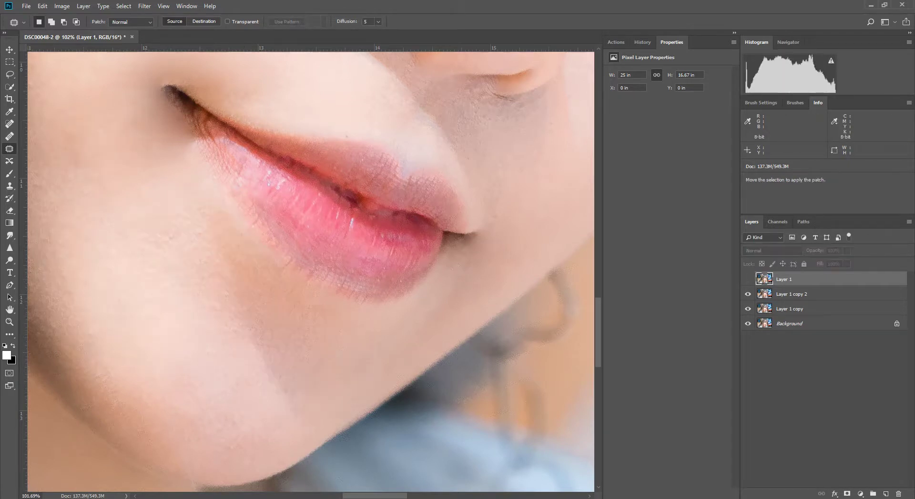
{"action": "key", "text": "ctrl+comma"}
Step: Patch the chin below the lower lip and the jawline toward the far cheek to even out the skin
{"action": "mouse_move", "coordinate": [351, 341]}
{"action": "left_mouse_down"}
{"action": "mouse_move", "coordinate": [296, 314]}
{"action": "mouse_move", "coordinate": [392, 279]}
{"action": "mouse_move", "coordinate": [361, 339]}
{"action": "mouse_move", "coordinate": [267, 364]}
{"action": "left_mouse_up"}
{"action": "left_click_drag", "start_coordinate": [333, 320], "coordinate": [237, 337]}
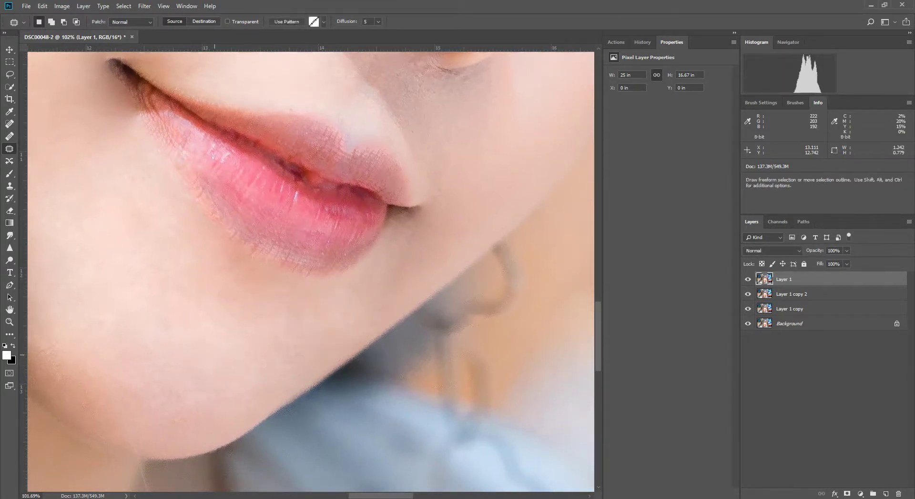
{"action": "key", "text": "ctrl+d"}
{"action": "mouse_move", "coordinate": [341, 325]}
{"action": "left_mouse_down"}
{"action": "mouse_move", "coordinate": [333, 296]}
{"action": "mouse_move", "coordinate": [395, 317]}
{"action": "mouse_move", "coordinate": [355, 339]}
{"action": "left_mouse_up"}
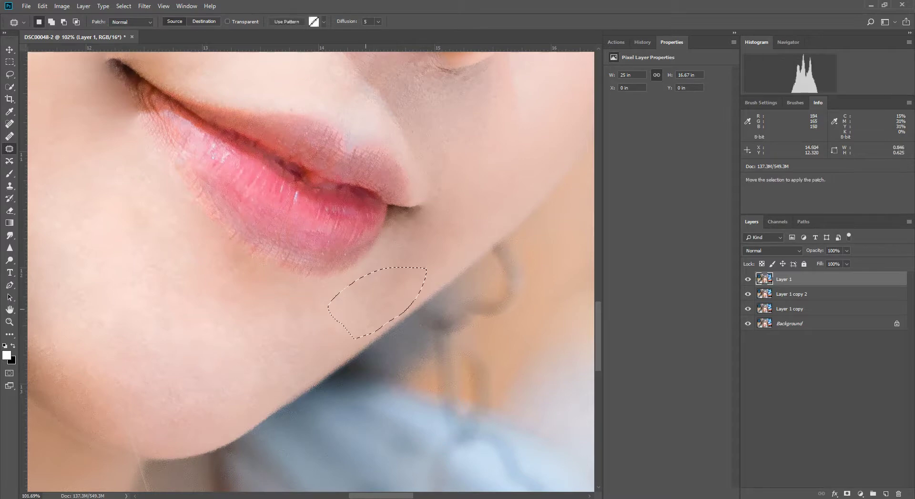
{"action": "left_click_drag", "start_coordinate": [381, 305], "coordinate": [334, 334]}
{"action": "key", "text": "ctrl+d"}
{"action": "scroll", "coordinate": [376, 368], "scroll_direction": "down", "scroll_amount": 8}
{"action": "scroll", "coordinate": [344, 358], "scroll_direction": "up", "scroll_amount": 6}
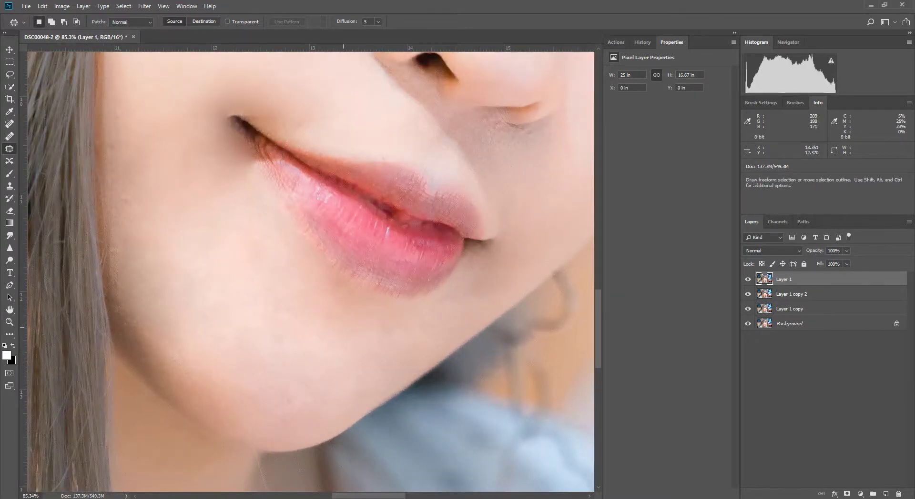
Step: Duplicate Layer 1 and select the original layer beneath the copy
{"action": "key", "text": "ctrl+j"}
{"action": "key", "text": "alt+bracketleft"}
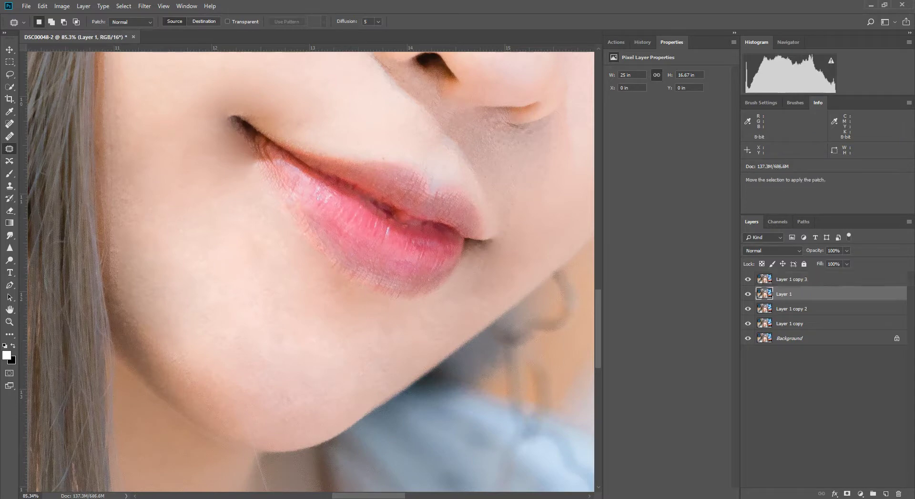
{"action": "left_click", "coordinate": [144, 6]}
{"action": "mouse_move", "coordinate": [157, 114]}
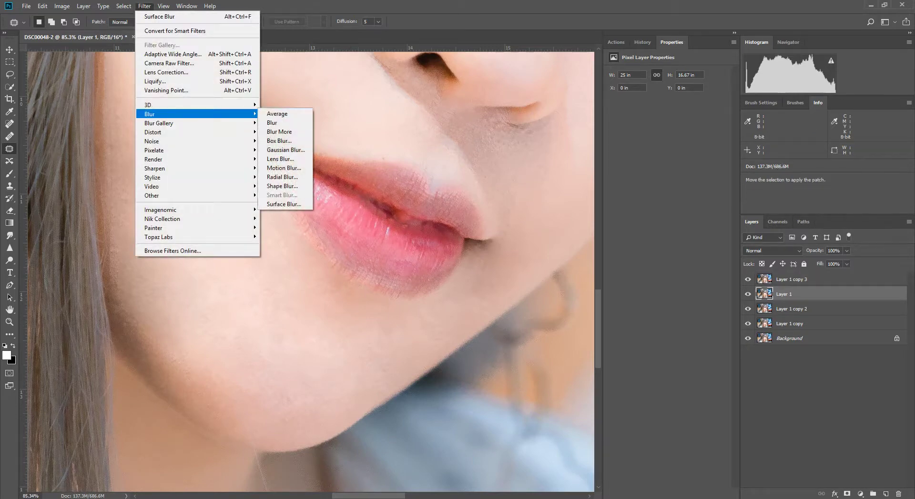
{"action": "key", "text": "g"}
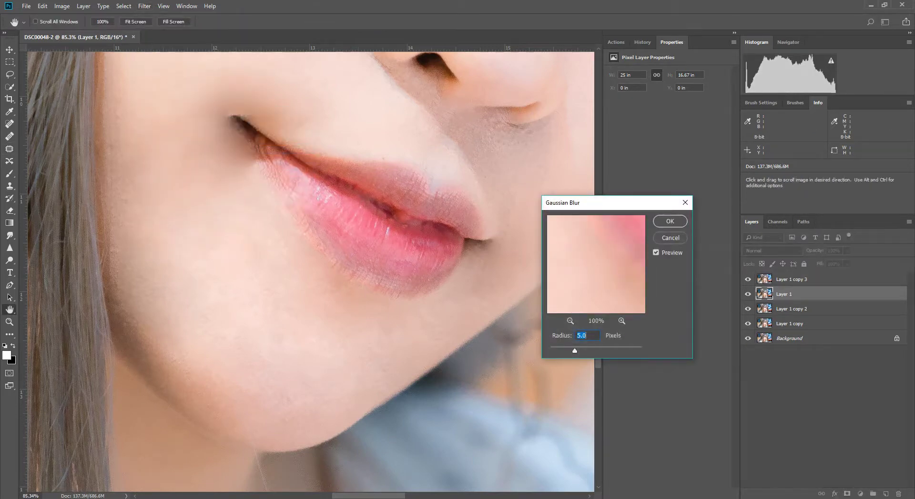
{"action": "key", "text": "Return"}
{"action": "key", "text": "j"}
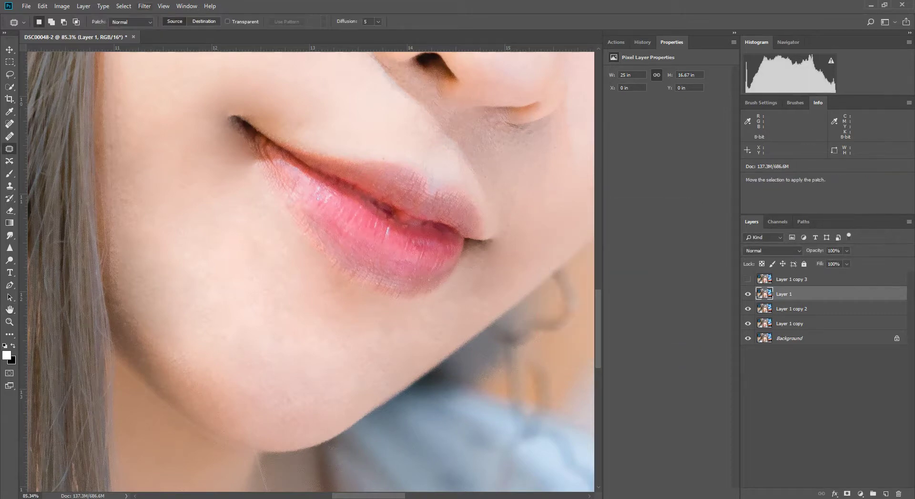
Step: Apply a Gaussian Blur with a radius of 2 pixels to Layer 1 and move it above Layer 1 copy 3, keeping both layers shown
{"action": "left_click", "coordinate": [144, 6]}
{"action": "mouse_move", "coordinate": [157, 113]}
{"action": "key", "text": "Up"}
{"action": "key", "text": "Return"}
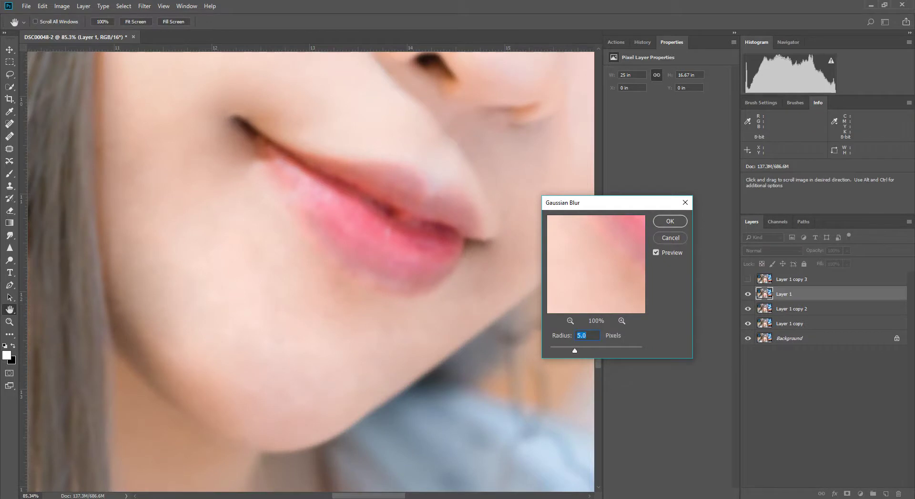
{"action": "type", "text": "2"}
{"action": "key", "text": "Return"}
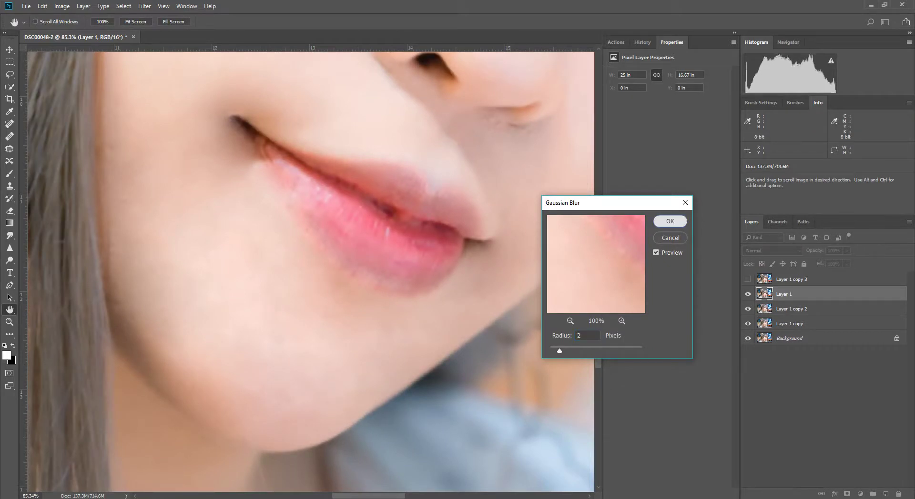
{"action": "key", "text": "j"}
{"action": "left_click_drag", "start_coordinate": [810, 295], "coordinate": [810, 277]}
{"action": "left_click", "coordinate": [748, 294]}
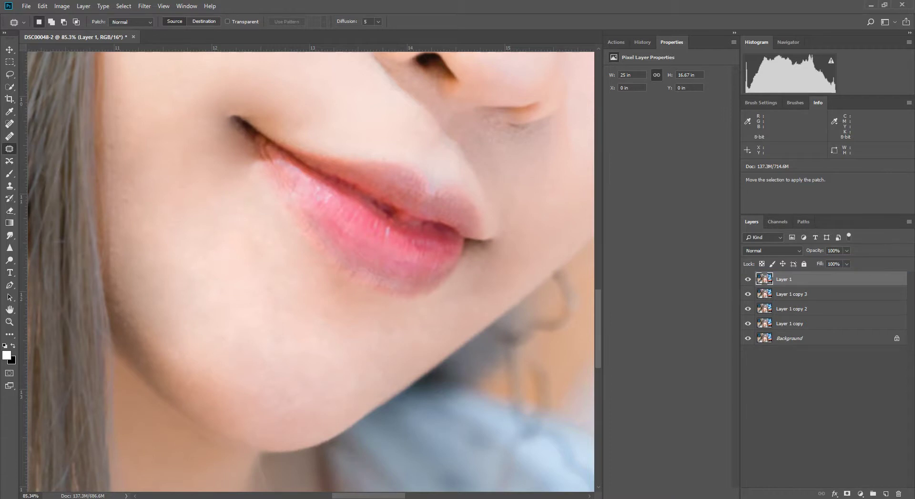
Step: Compare the face with and without the blurred Layer 1, both zoomed out and close to the mouth
{"action": "left_click_drag", "start_coordinate": [418, 271], "coordinate": [332, 272]}
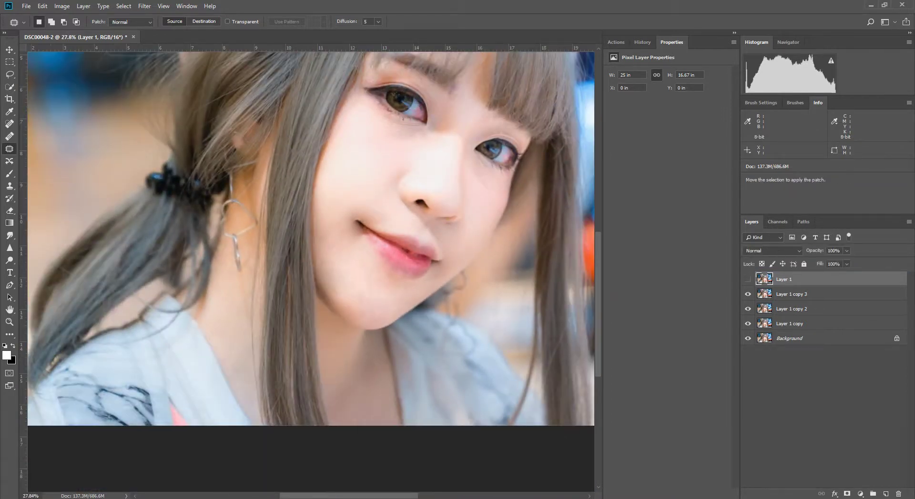
{"action": "left_click", "coordinate": [748, 280]}
{"action": "left_click_drag", "start_coordinate": [435, 245], "coordinate": [516, 246]}
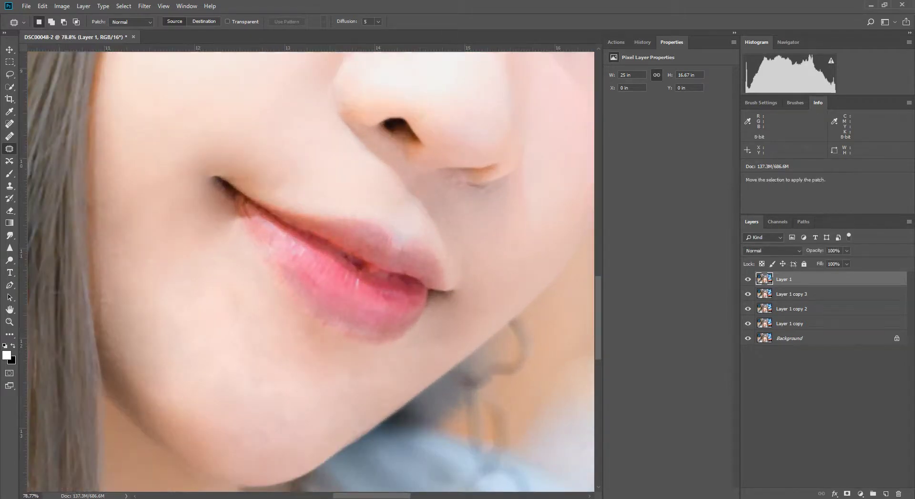
{"action": "key", "text": "ctrl+comma"}
{"action": "key", "text": "ctrl+comma"}
{"action": "key", "text": "ctrl+comma"}
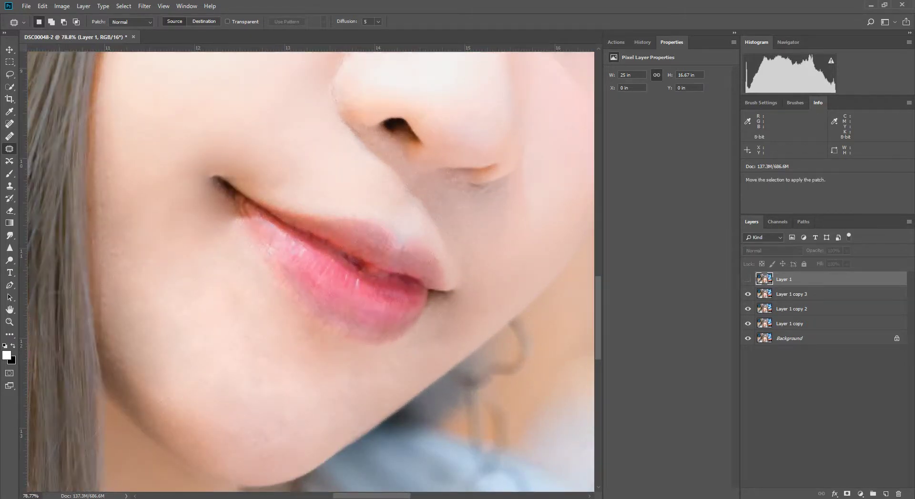
Step: Add a black mask to Layer 1 and paint it white over the skin near the mouth with a 250 px brush
{"action": "left_click", "coordinate": [847, 494], "text": "alt"}
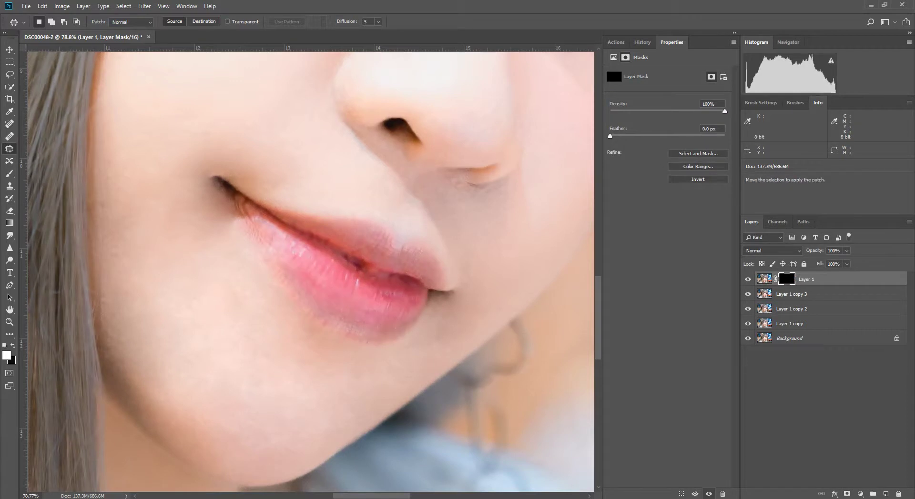
{"action": "key", "text": "b"}
{"action": "key", "text": "bracketleft"}
{"action": "key", "text": "bracketleft"}
{"action": "key", "text": "bracketleft"}
{"action": "key", "text": "bracketleft"}
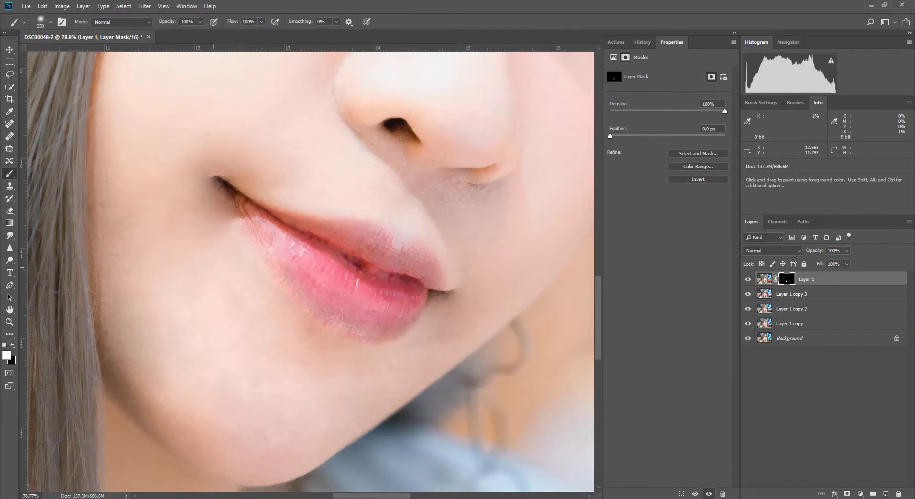
Step: Paint Layer 1's mask white over the cheek, the skin around the nose and the chin, using 250 px and 125 px brushes
{"action": "left_click_drag", "start_coordinate": [124, 177], "coordinate": [146, 296]}
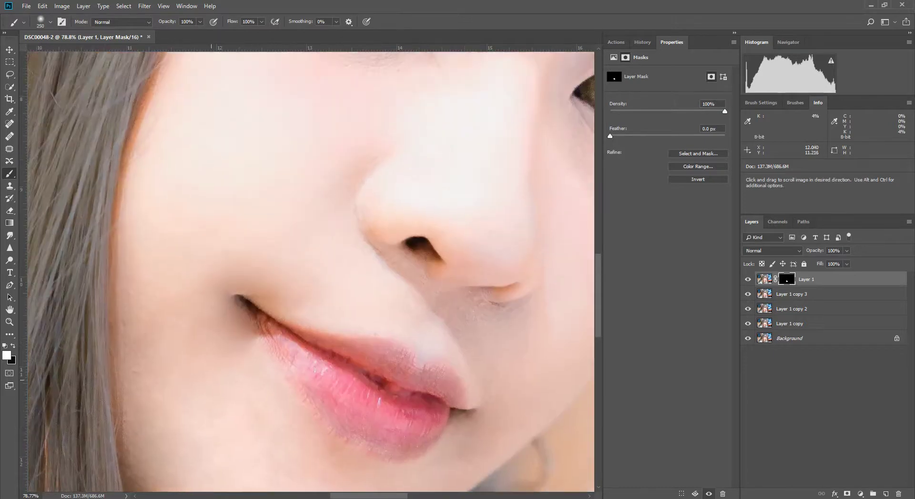
{"action": "mouse_move", "coordinate": [339, 164]}
{"action": "left_mouse_down"}
{"action": "mouse_move", "coordinate": [266, 154]}
{"action": "mouse_move", "coordinate": [209, 277]}
{"action": "left_mouse_up"}
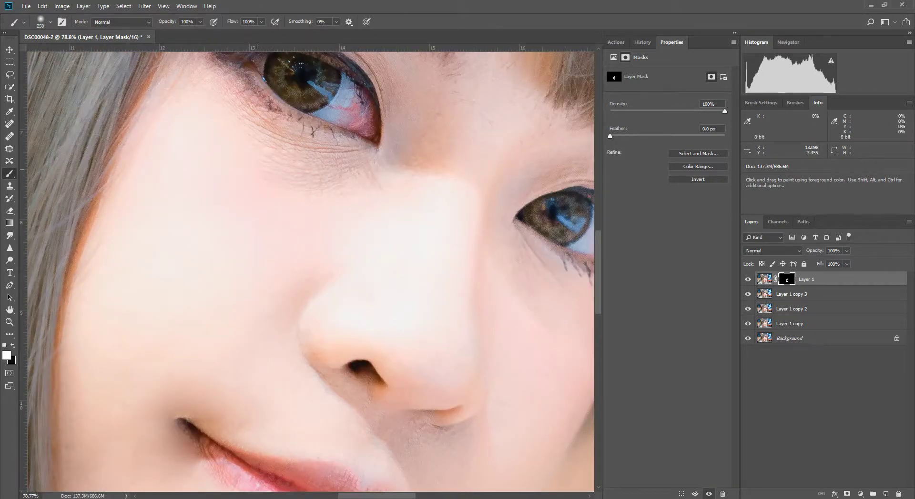
{"action": "left_click_drag", "start_coordinate": [427, 446], "coordinate": [247, 326]}
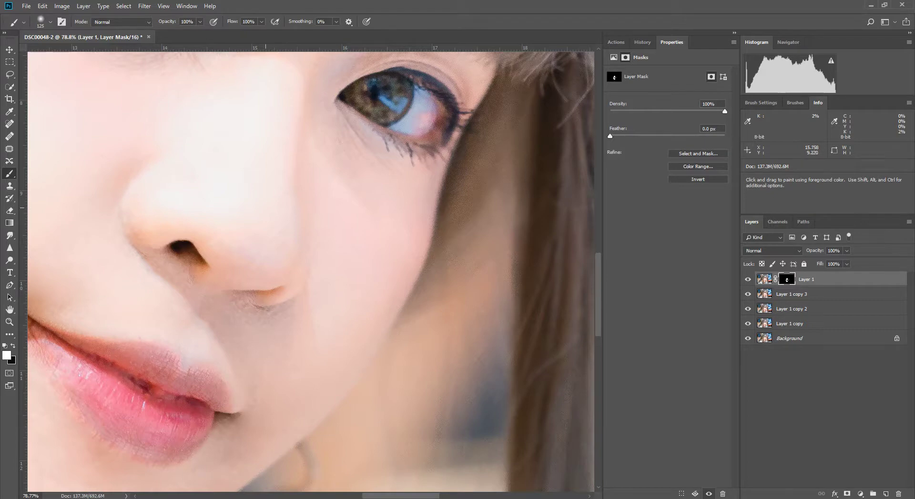
{"action": "scroll", "coordinate": [348, 275], "scroll_direction": "down", "scroll_amount": 14}
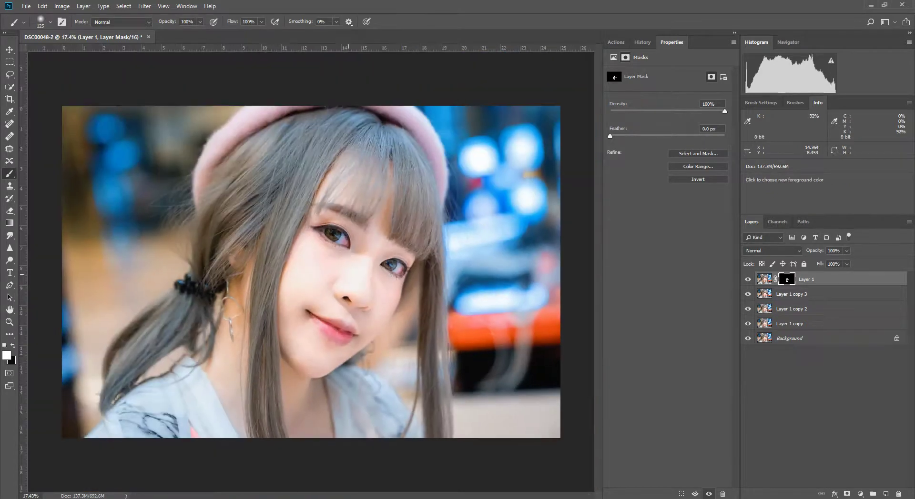
{"action": "scroll", "coordinate": [323, 295], "scroll_direction": "up", "scroll_amount": 5}
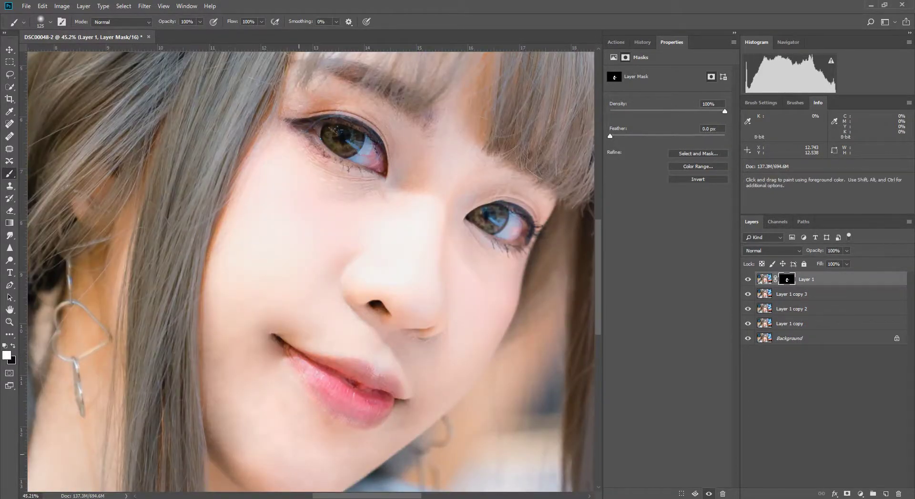
{"action": "left_click_drag", "start_coordinate": [262, 415], "coordinate": [246, 349]}
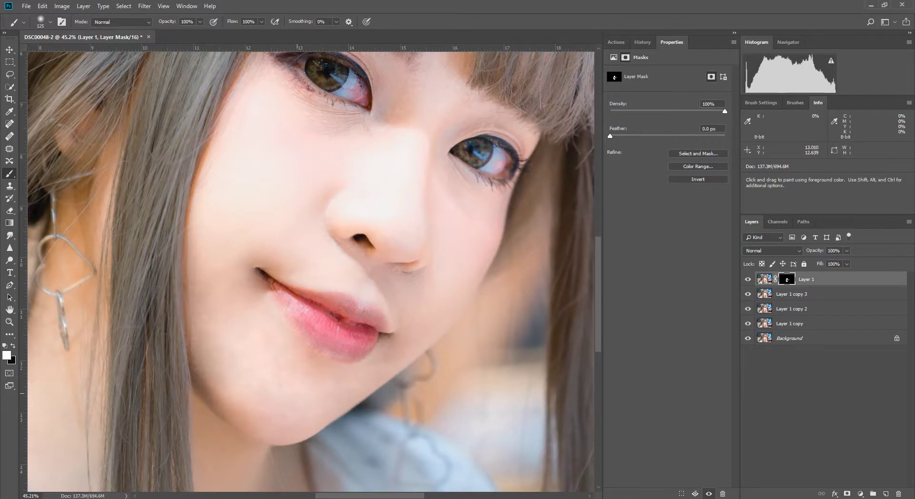
Step: Stamp all visible layers into a new top layer and patch the uneven skin below the corner of the mouth
{"action": "key", "text": "ctrl+shift+alt+e"}
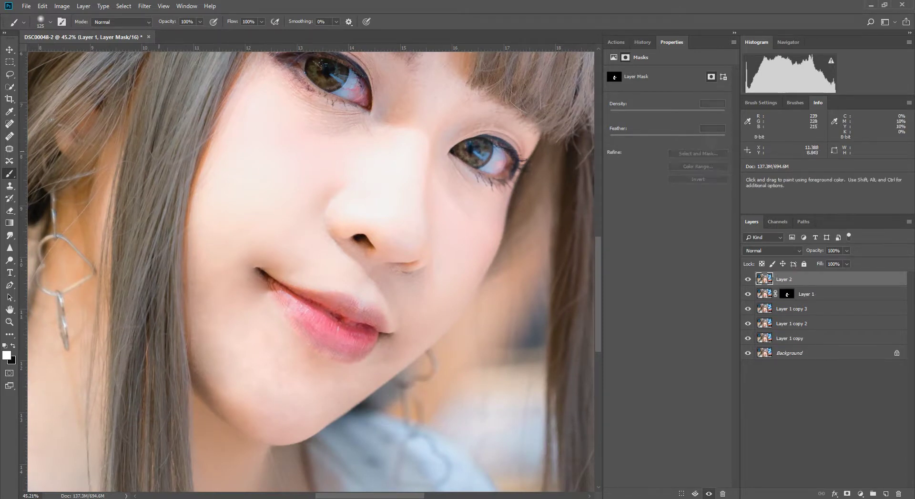
{"action": "key", "text": "j"}
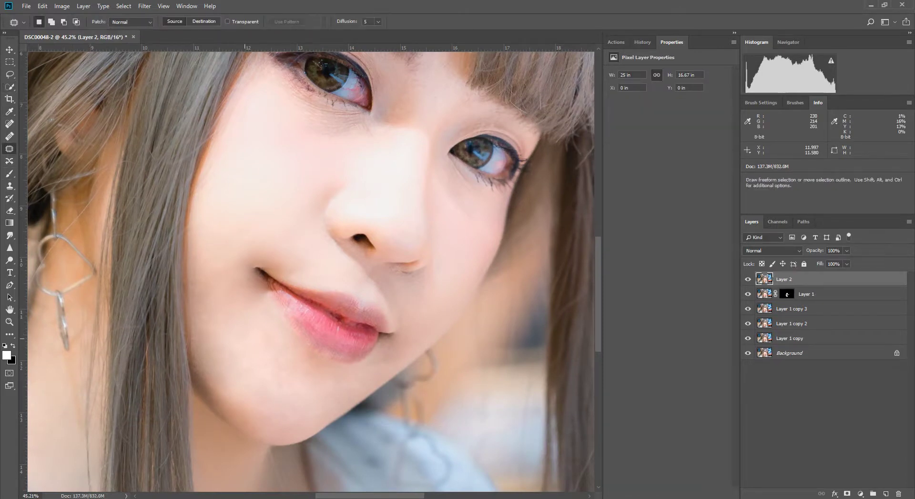
{"action": "scroll", "coordinate": [250, 329], "scroll_direction": "up", "scroll_amount": 3}
{"action": "mouse_move", "coordinate": [268, 320]}
{"action": "left_mouse_down"}
{"action": "mouse_move", "coordinate": [281, 359]}
{"action": "mouse_move", "coordinate": [300, 358]}
{"action": "left_mouse_up"}
{"action": "key", "text": "ctrl+d"}
{"action": "scroll", "coordinate": [324, 372], "scroll_direction": "down", "scroll_amount": 8}
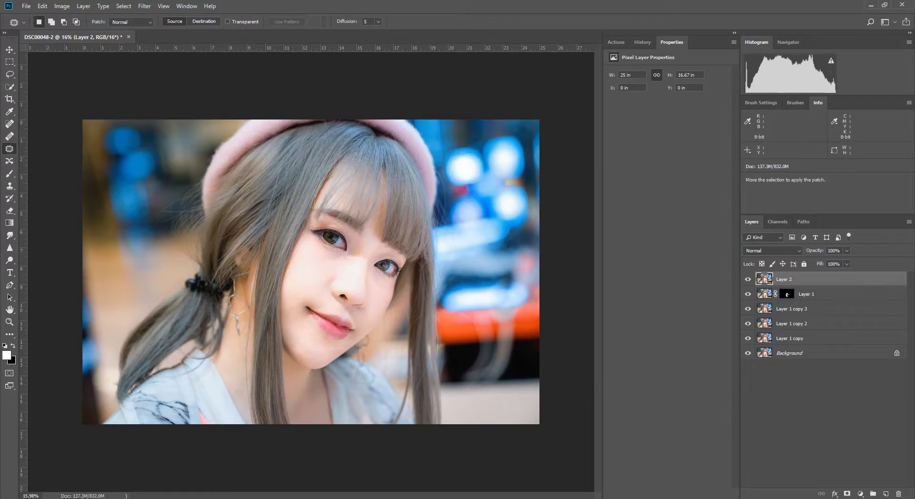
Step: Merge all layers down to the Background, then close DSC00048-2 and save its changes
{"action": "left_click", "coordinate": [810, 353], "text": "shift"}
{"action": "key", "text": "ctrl+e"}
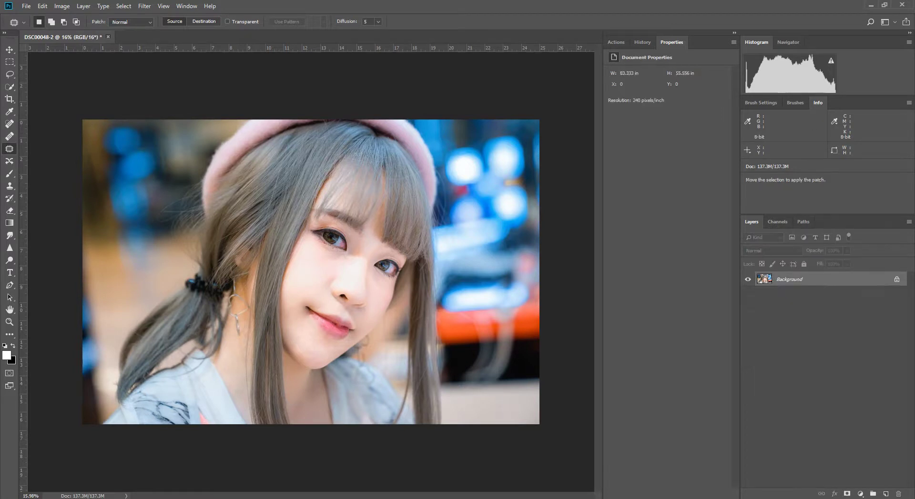
{"action": "key", "text": "ctrl+w"}
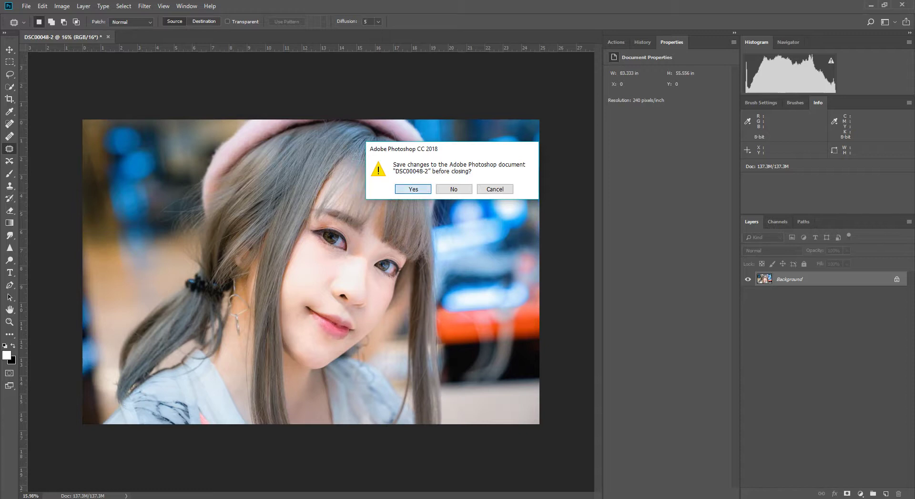
{"action": "key", "text": "Return"}
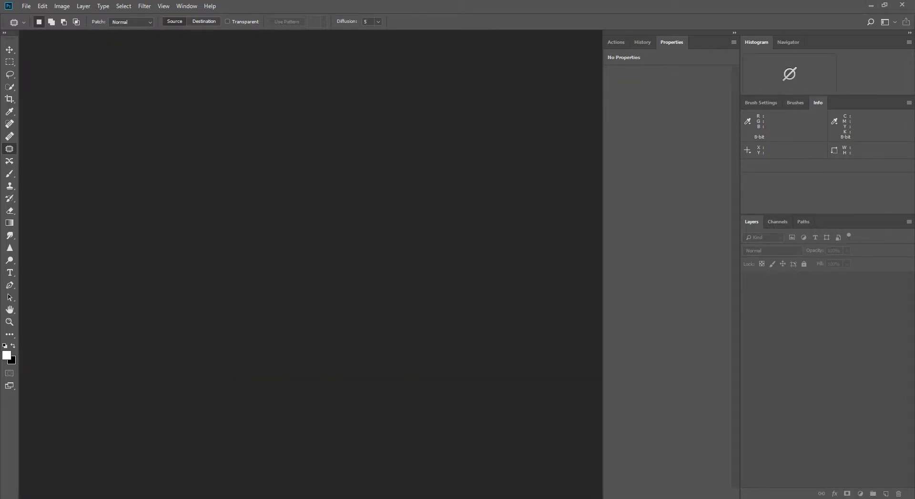
Step: Switch to Lightroom and review the retouched photo's Develop settings and its before/after view
{"action": "key", "text": "alt+Tab"}
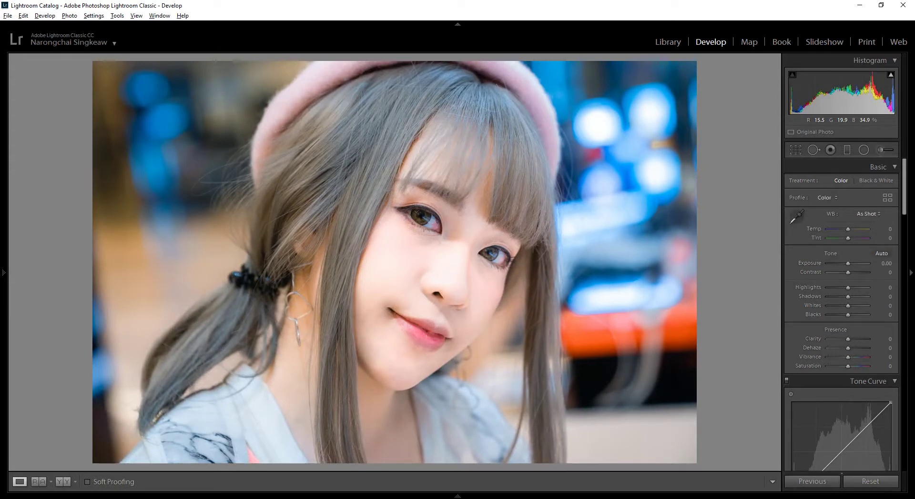
{"action": "mouse_move", "coordinate": [848, 288]}
{"action": "left_mouse_down"}
{"action": "mouse_move", "coordinate": [828, 288]}
{"action": "mouse_move", "coordinate": [841, 288]}
{"action": "left_mouse_up"}
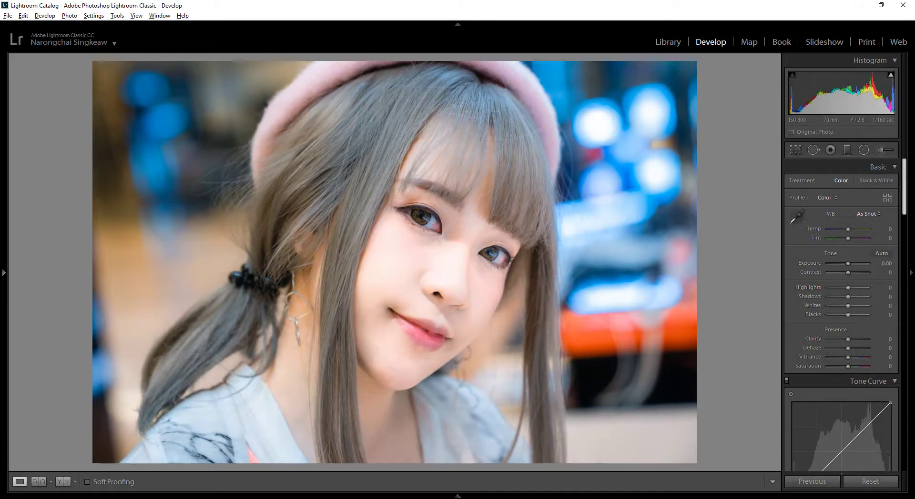
{"action": "scroll", "coordinate": [841, 286], "scroll_direction": "down", "scroll_amount": 15}
{"action": "scroll", "coordinate": [842, 315], "scroll_direction": "down", "scroll_amount": 10}
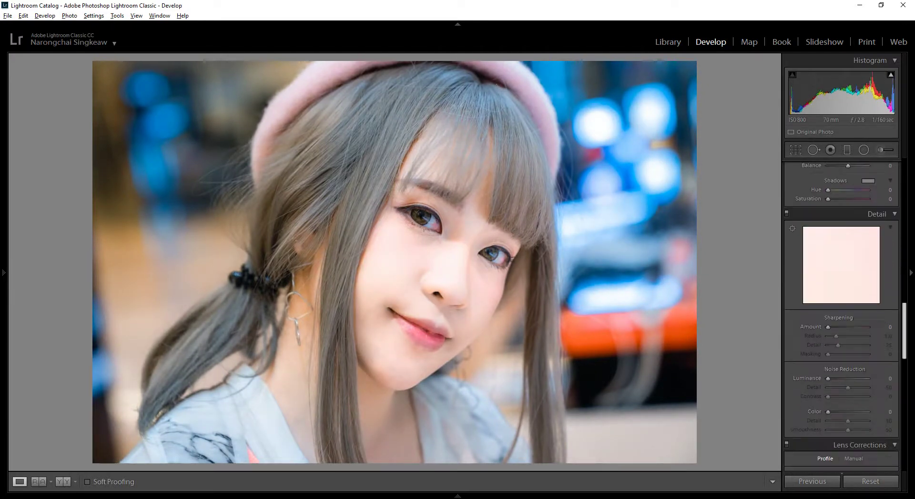
{"action": "left_click_drag", "start_coordinate": [431, 297], "coordinate": [653, 239]}
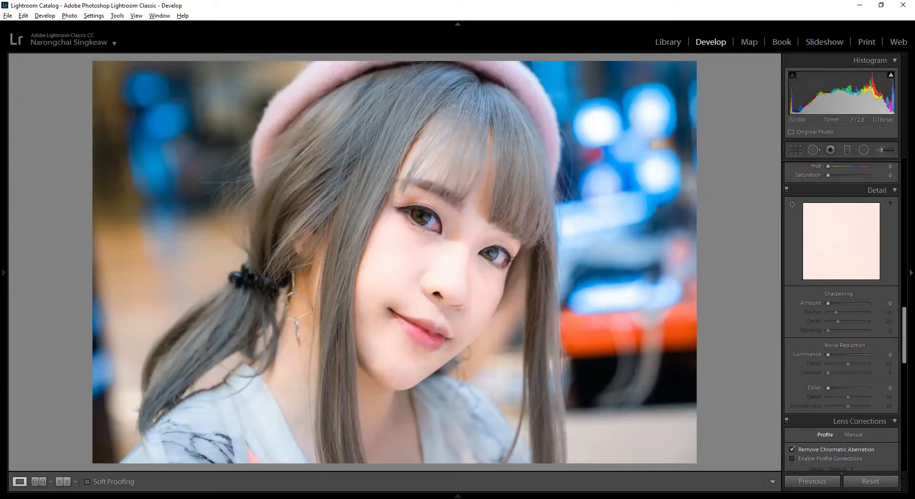
{"action": "scroll", "coordinate": [841, 314], "scroll_direction": "up", "scroll_amount": 8}
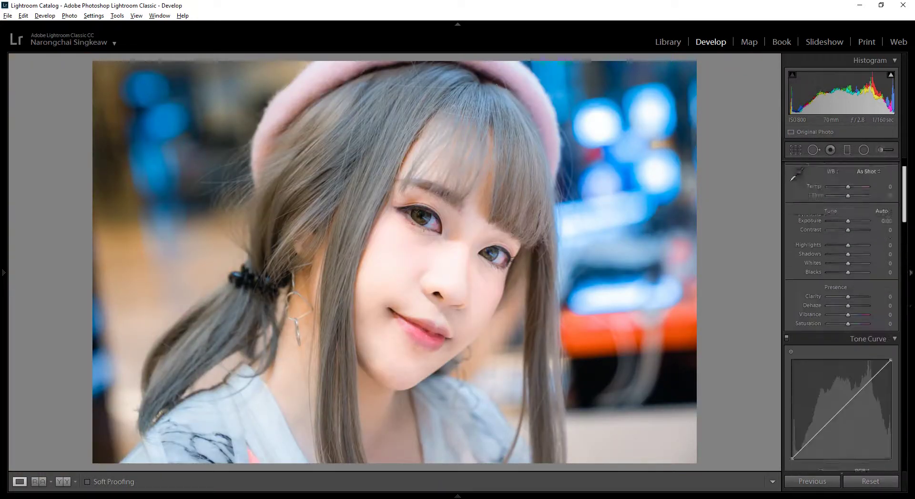
{"action": "mouse_move", "coordinate": [904, 194]}
{"action": "left_mouse_down"}
{"action": "mouse_move", "coordinate": [904, 360]}
{"action": "mouse_move", "coordinate": [904, 187]}
{"action": "left_mouse_up"}
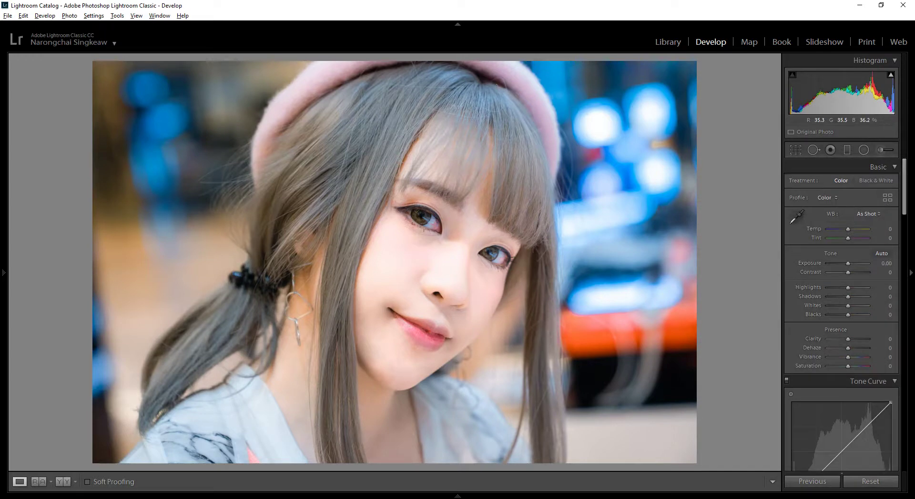
{"action": "left_click", "coordinate": [62, 482]}
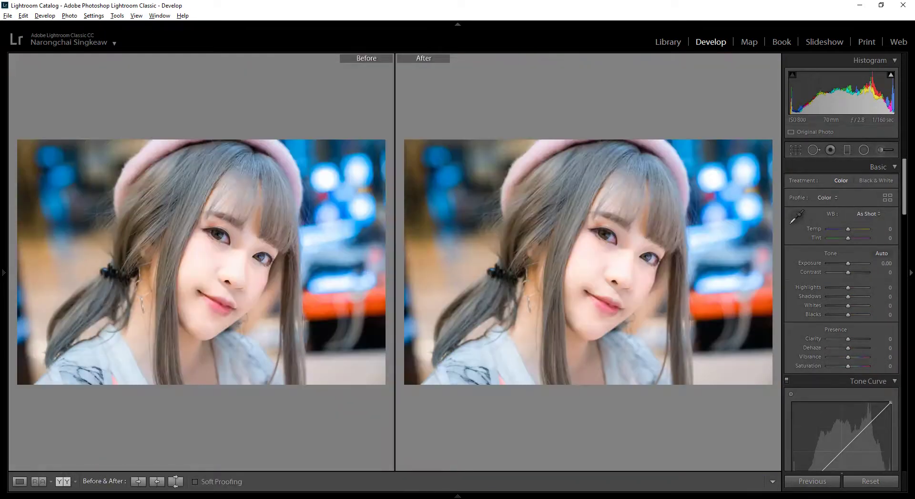
{"action": "left_click", "coordinate": [19, 482]}
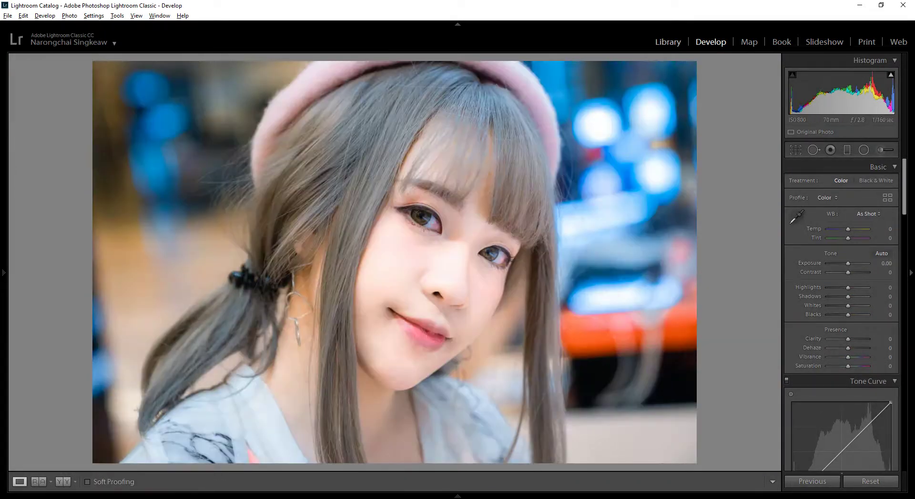
Step: Reset the Develop settings of the second photo, the DSC00048.ARW virtual copy, and return to the Library grid
{"action": "key", "text": "g"}
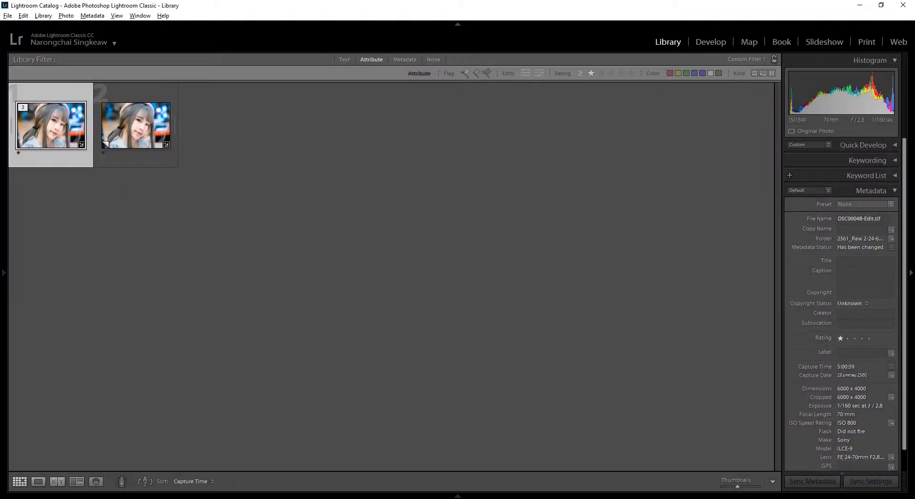
{"action": "left_click", "coordinate": [135, 125]}
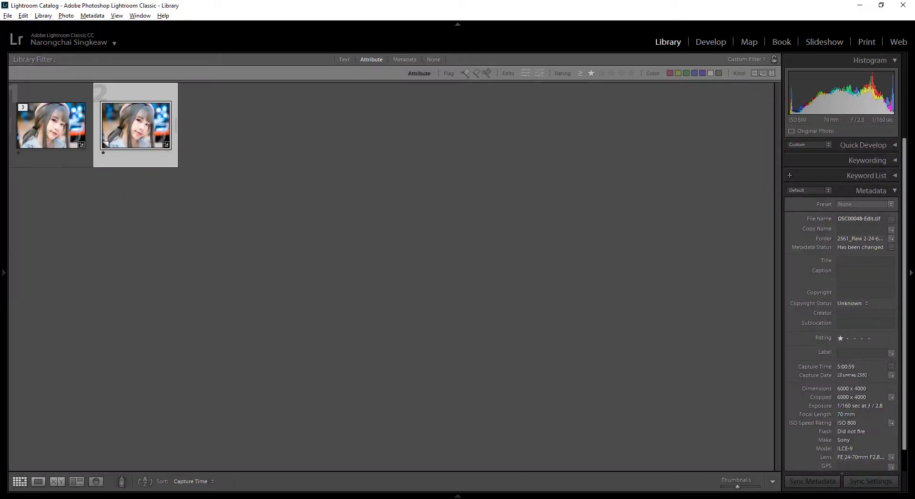
{"action": "key", "text": "d"}
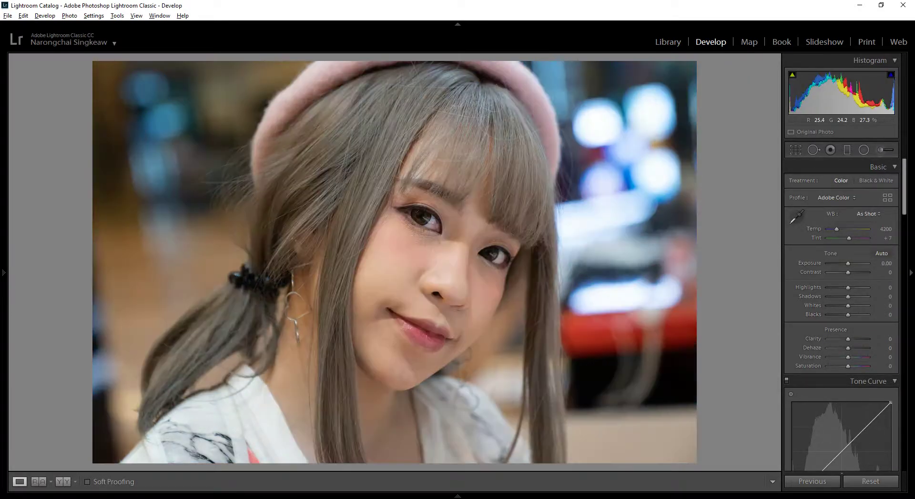
{"action": "key", "text": "g"}
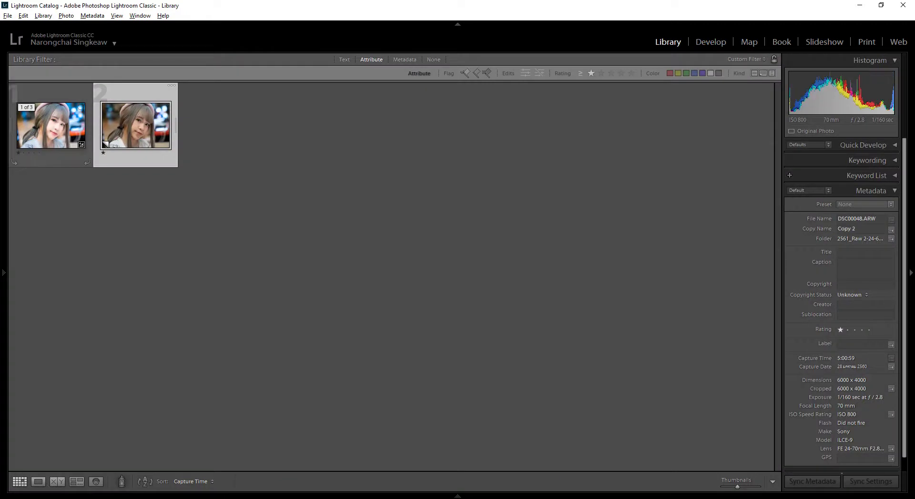
Step: Compare the unedited raw copy with the retouched photo side by side, at 1:1 and fitted to the view
{"action": "left_click", "coordinate": [50, 125]}
{"action": "left_click", "coordinate": [135, 126]}
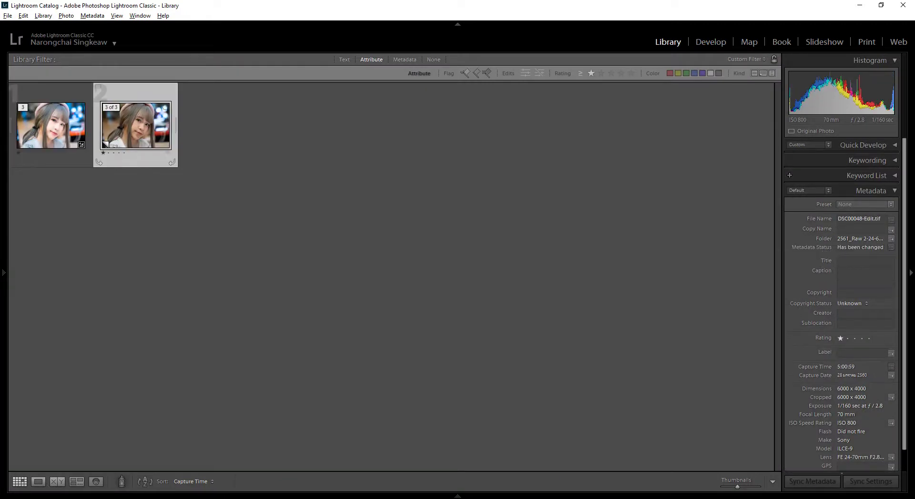
{"action": "left_click", "coordinate": [50, 126], "text": "ctrl"}
{"action": "key", "text": "c"}
{"action": "key", "text": "c"}
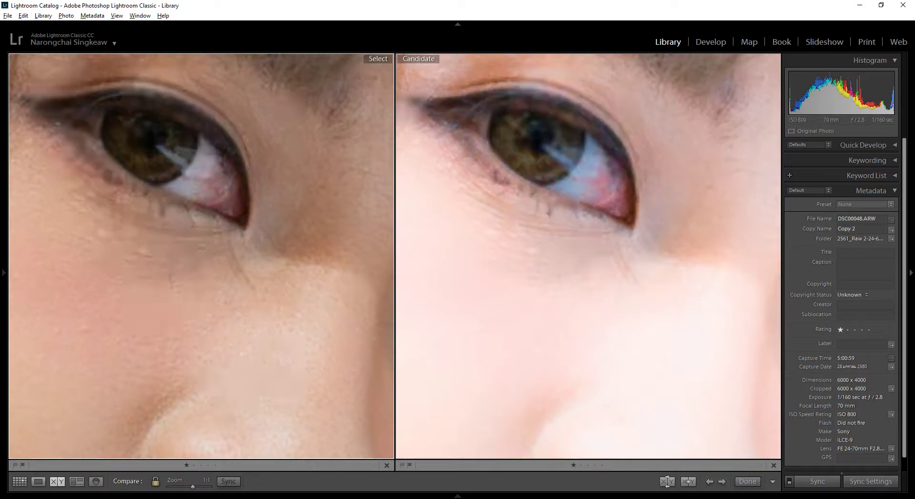
{"action": "key", "text": "z"}
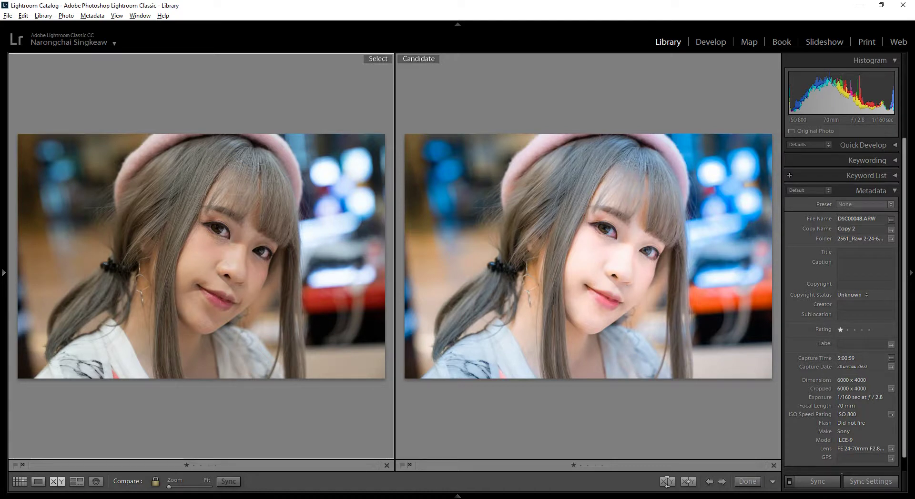
{"action": "scroll", "coordinate": [865, 264], "scroll_direction": "down", "scroll_amount": 1}
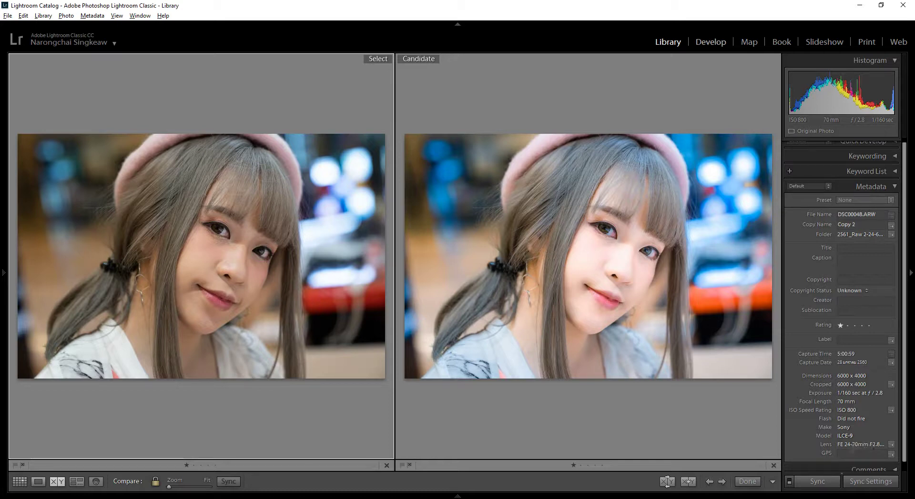
Step: Open the raw copy in Develop and look through its edit history up to the Reset Settings entry
{"action": "key", "text": "d"}
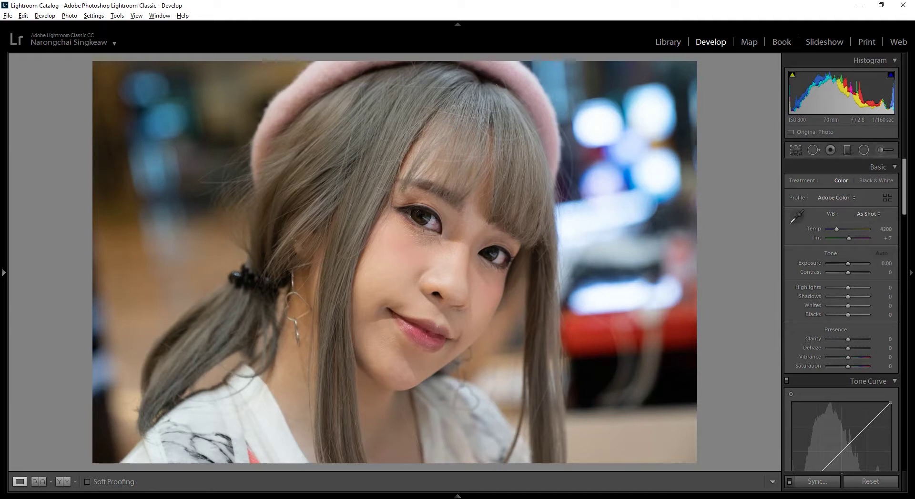
{"action": "key", "text": "ctrl+z"}
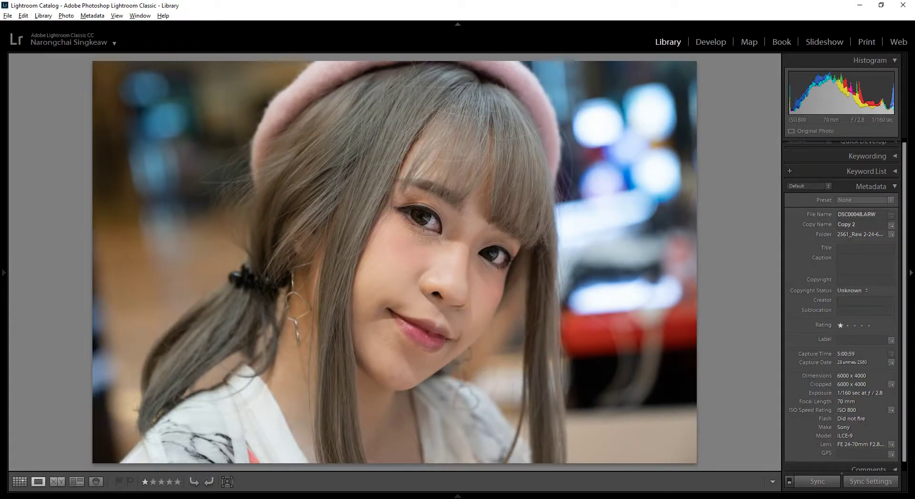
{"action": "key", "text": "d"}
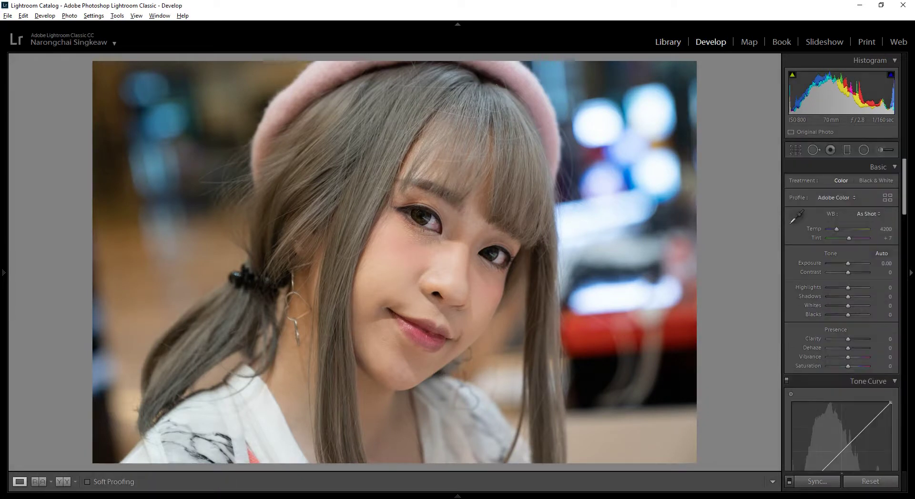
{"action": "key", "text": "e"}
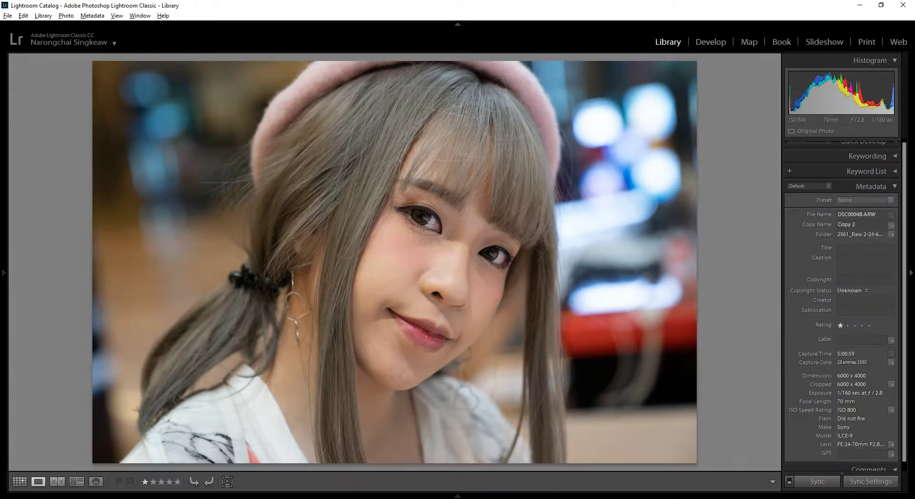
{"action": "key", "text": "d"}
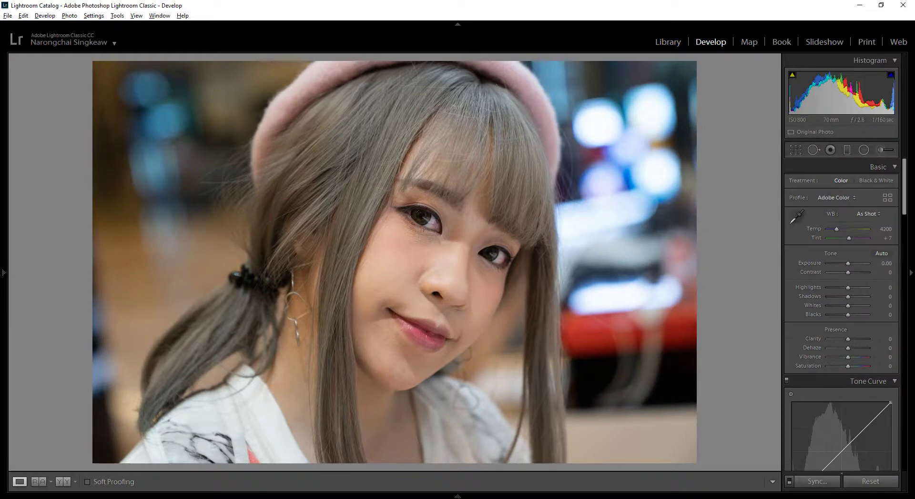
{"action": "key", "text": "F7"}
{"action": "scroll", "coordinate": [104, 296], "scroll_direction": "down", "scroll_amount": 8}
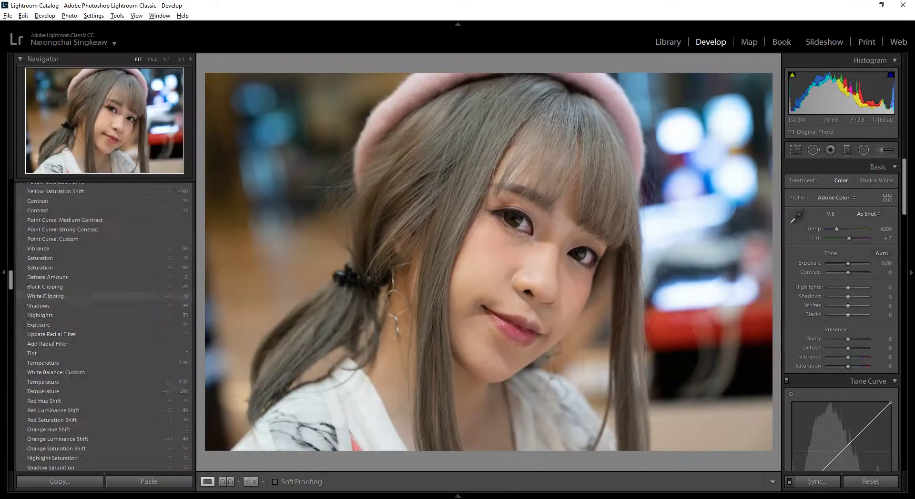
{"action": "scroll", "coordinate": [104, 297], "scroll_direction": "up", "scroll_amount": 8}
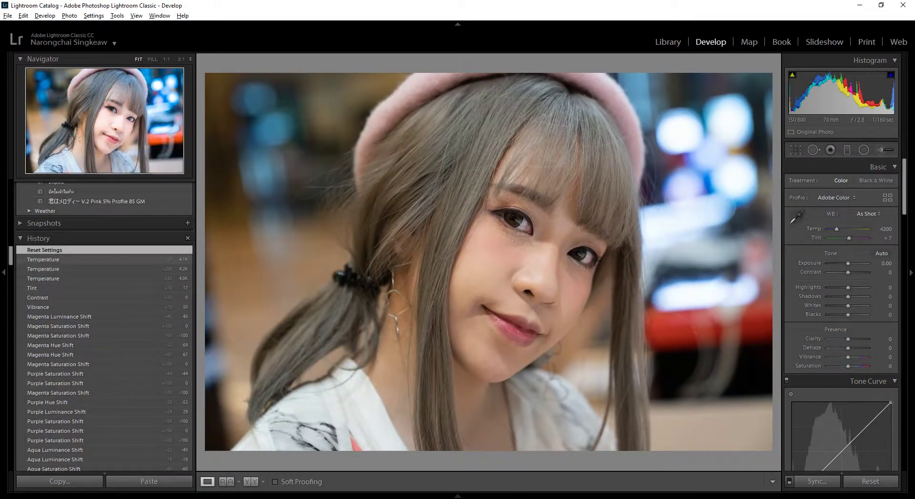
Step: Restore the raw copy's edits from the latest Temperature history state, reset Clarity to 0 and inspect the skin around the eyes
{"action": "left_click", "coordinate": [105, 260]}
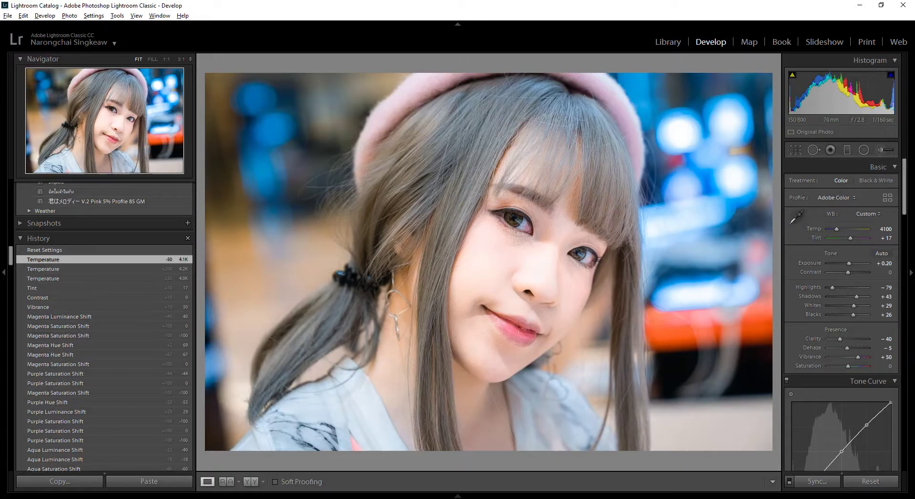
{"action": "key", "text": "F7"}
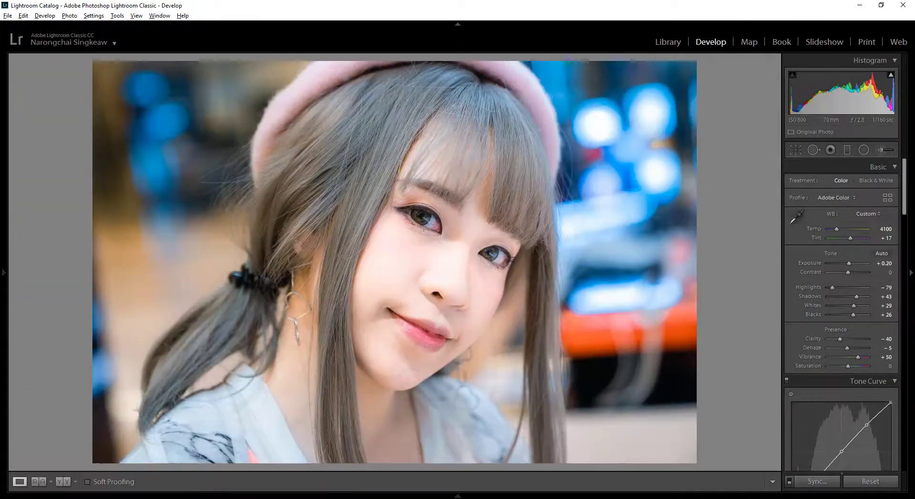
{"action": "double_click", "coordinate": [840, 339]}
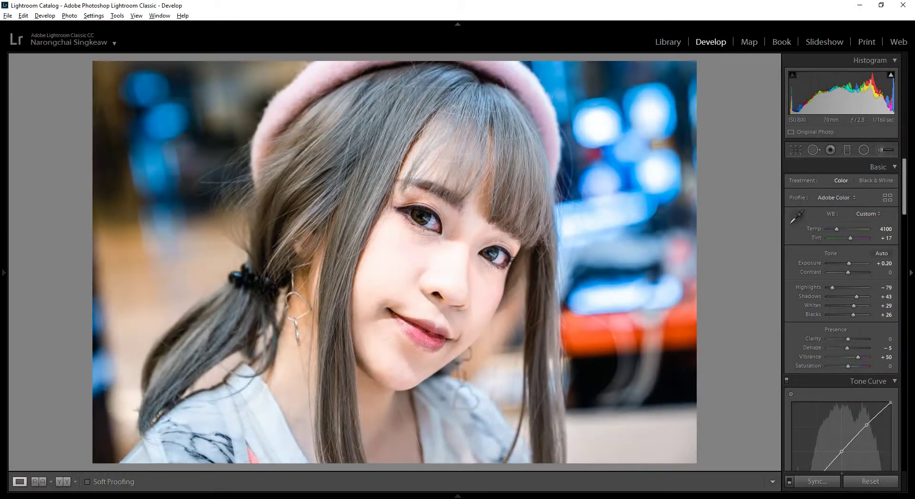
{"action": "key", "text": "z"}
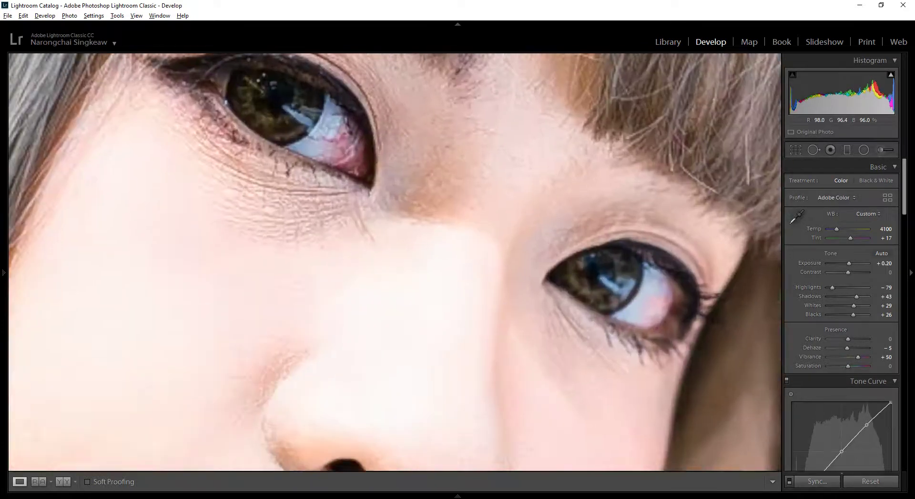
{"action": "type", "text": "z"}
Step: Set the raw copy's Clarity to -60 to soften the skin
{"action": "type", "text": "0"}
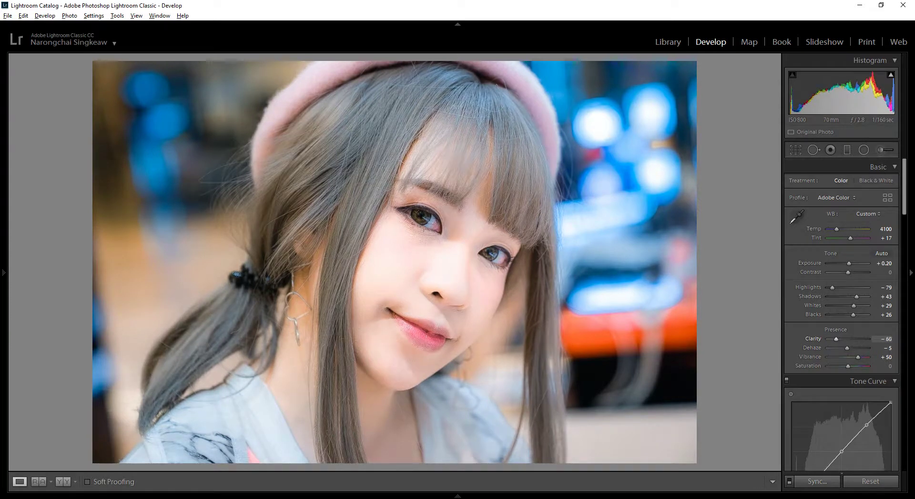
{"action": "key", "text": "Up"}
{"action": "key", "text": "Up"}
Step: Return to the Library grid, select the retouched DSC00048-Edit.tif and open it in Develop
{"action": "key", "text": "e"}
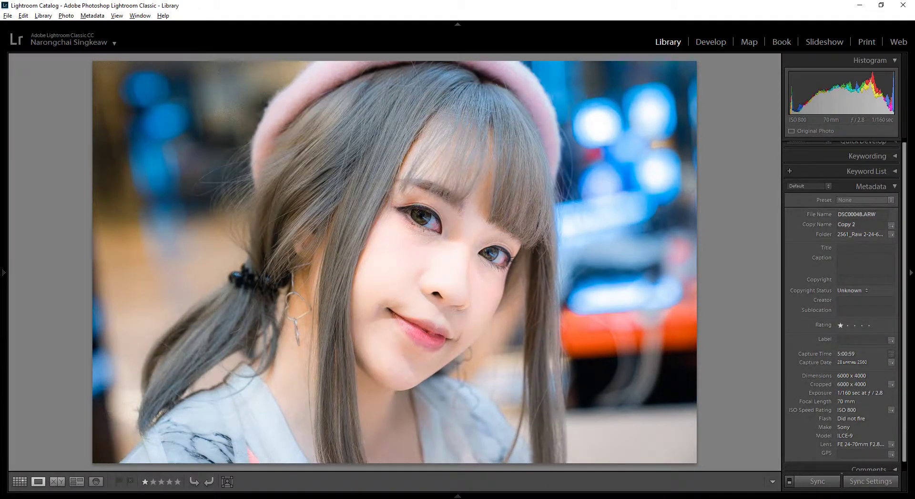
{"action": "left_click", "coordinate": [19, 482]}
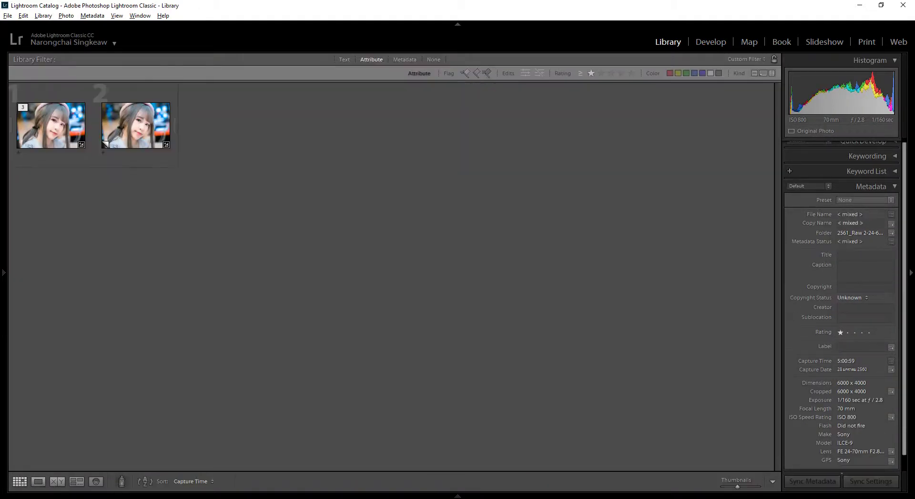
{"action": "left_click", "coordinate": [50, 125]}
{"action": "key", "text": "d"}
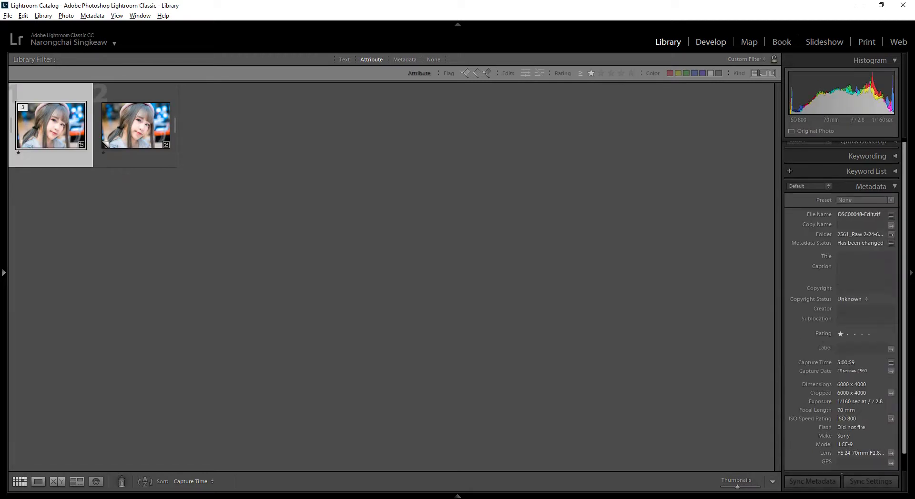